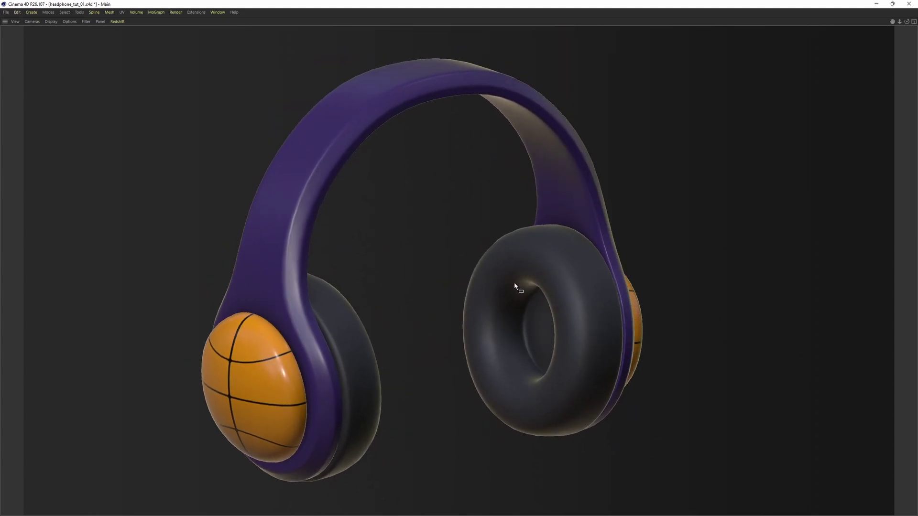
Step: Examine the finished headphone model from several angles, alternating between shading with and without wireframe lines
key(n)
key(b)
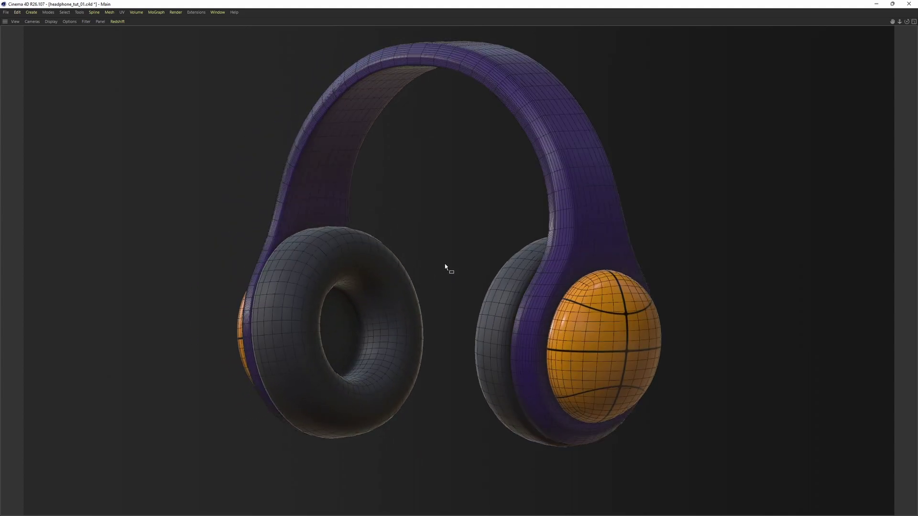
key(n)
key(a)
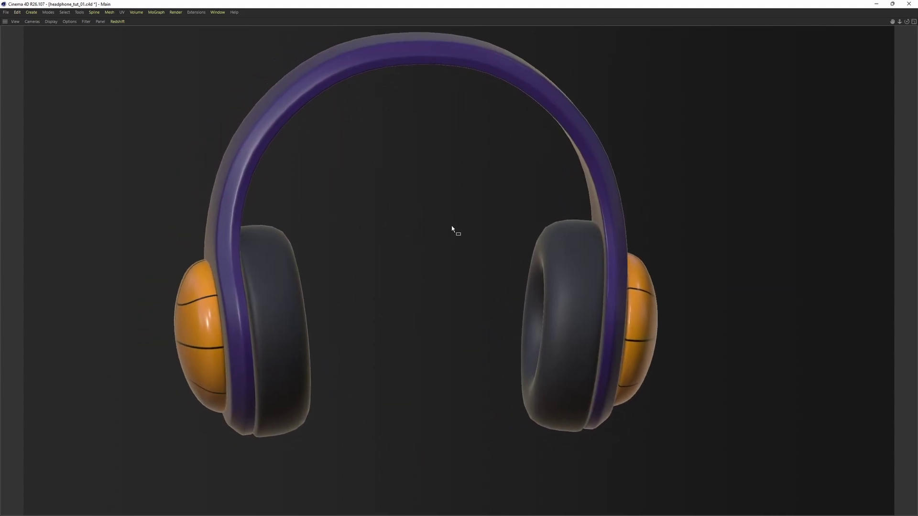
key(n)
key(b)
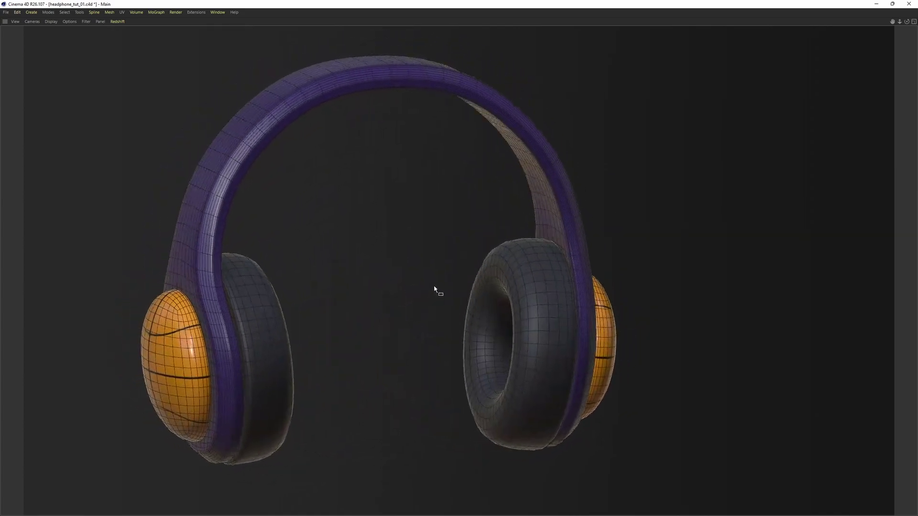
key(n)
key(a)
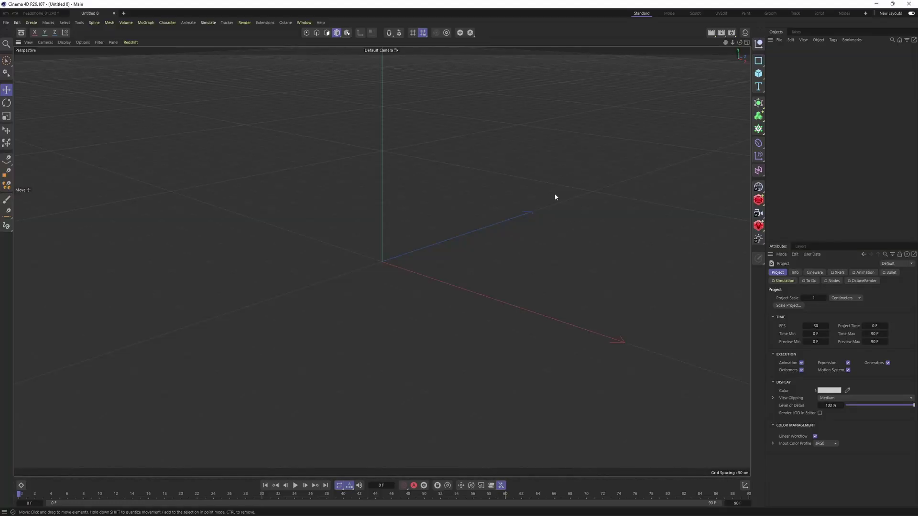
Step: Using the Model layout, load the front image from image_planes as the front view's background and set its transparency to 50%
click(669, 13)
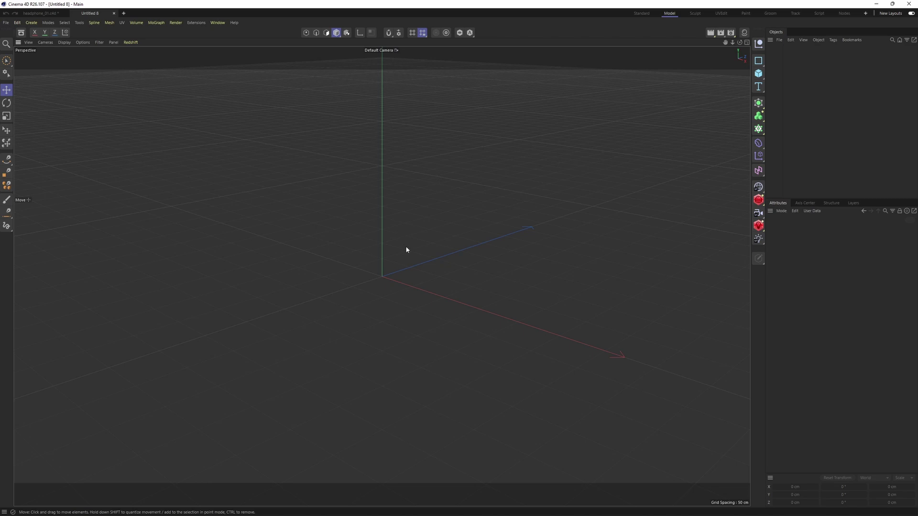
middle_click(471, 275)
middle_click(528, 328)
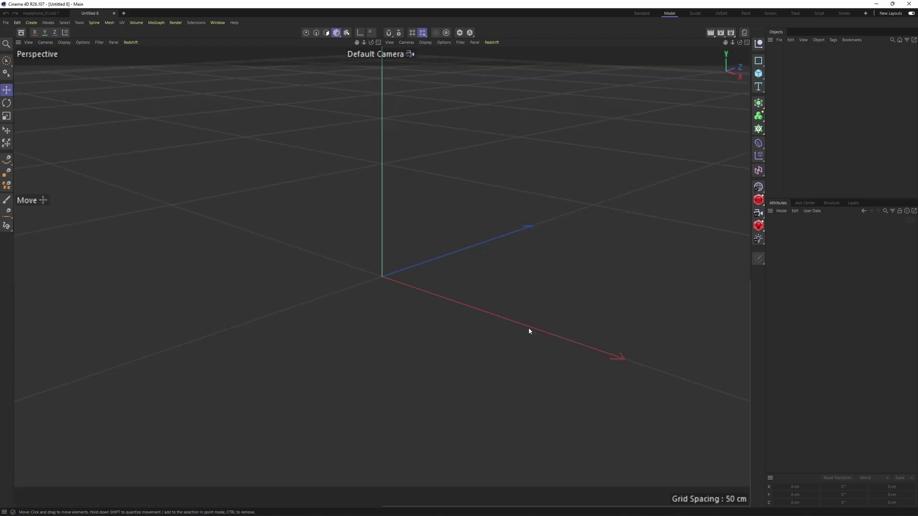
key(shift+v)
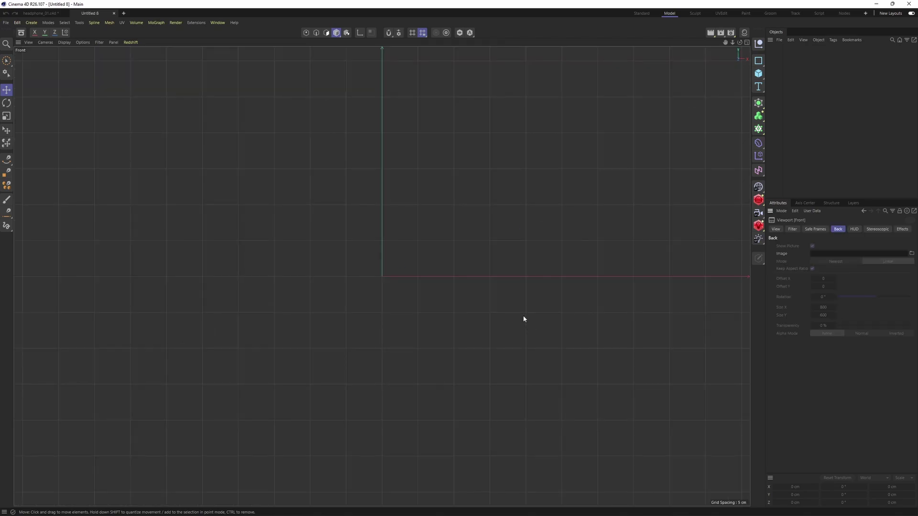
click(912, 253)
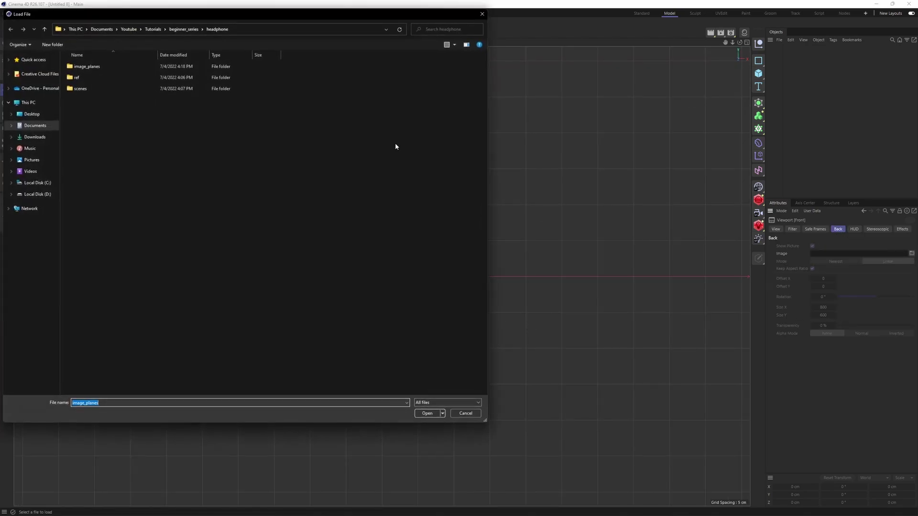
double_click(99, 74)
drag(117, 14, 248, 71)
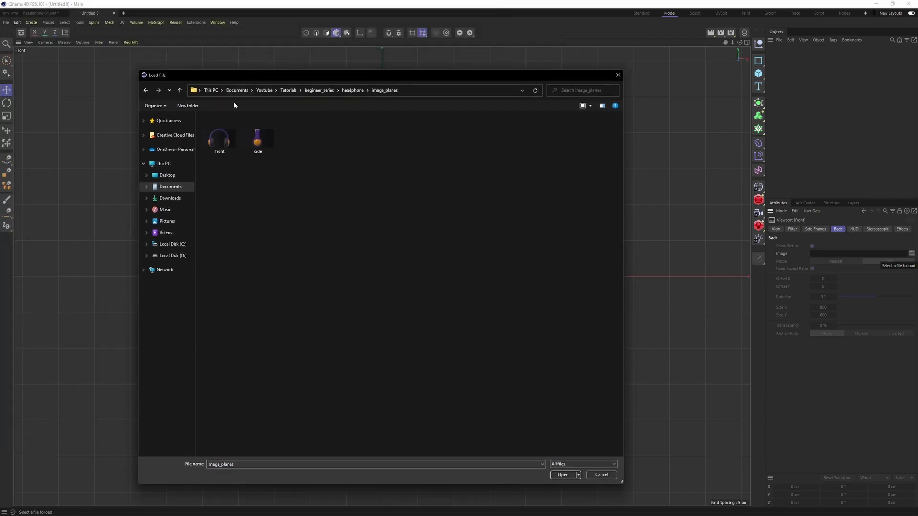
double_click(219, 138)
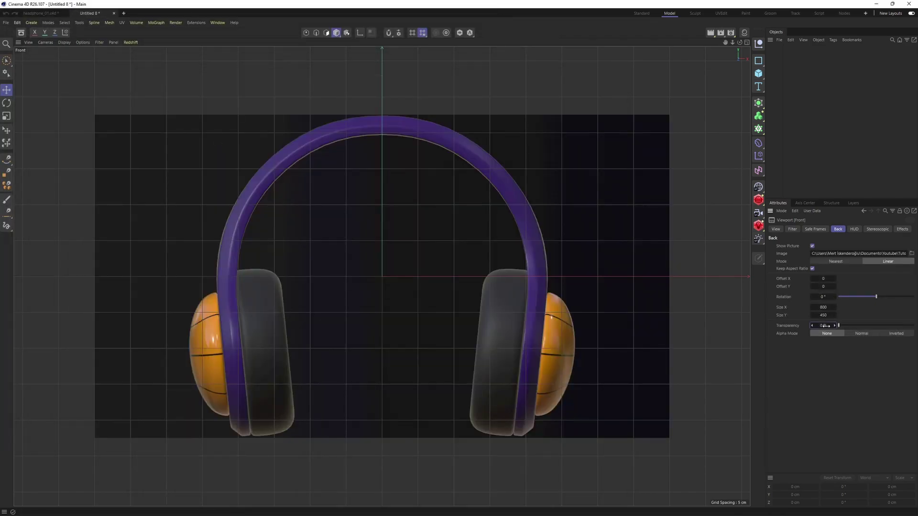
text(50)
key(Return)
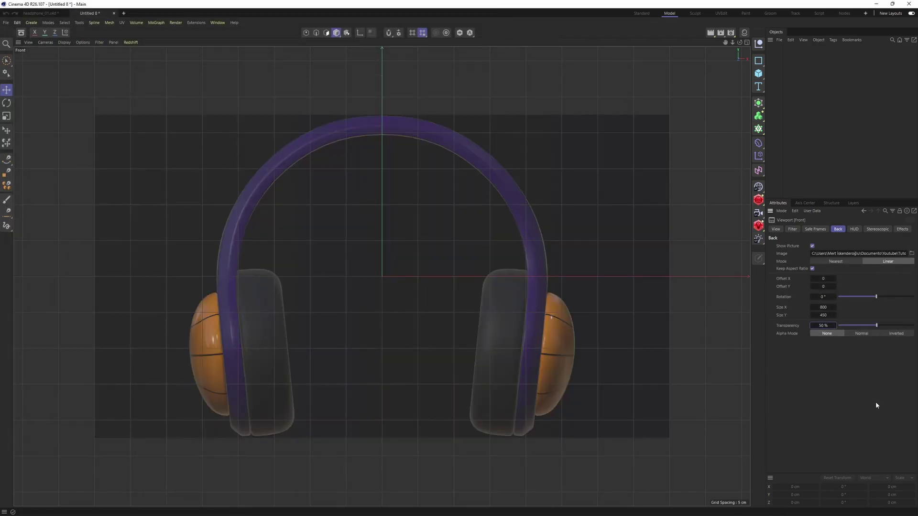
Step: Load the side image from image_planes as the right view's background and set its transparency to 50%
middle_click(513, 251)
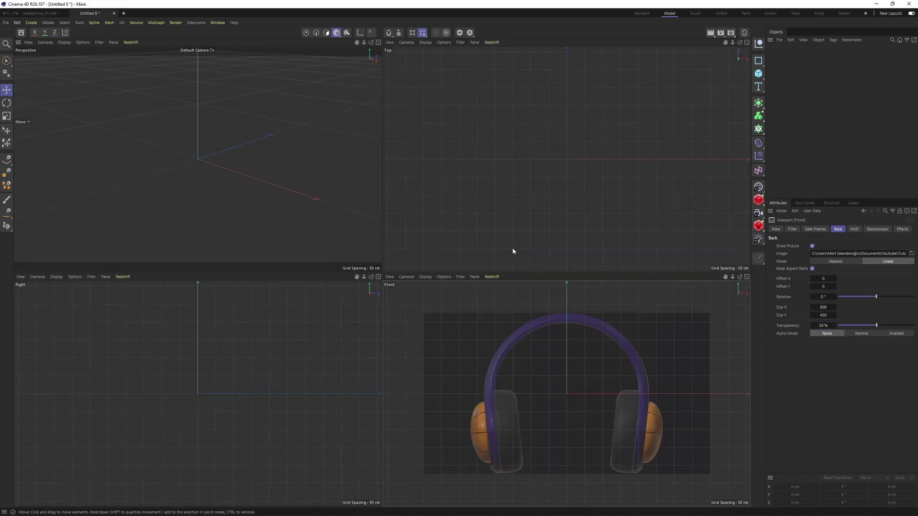
middle_click(205, 321)
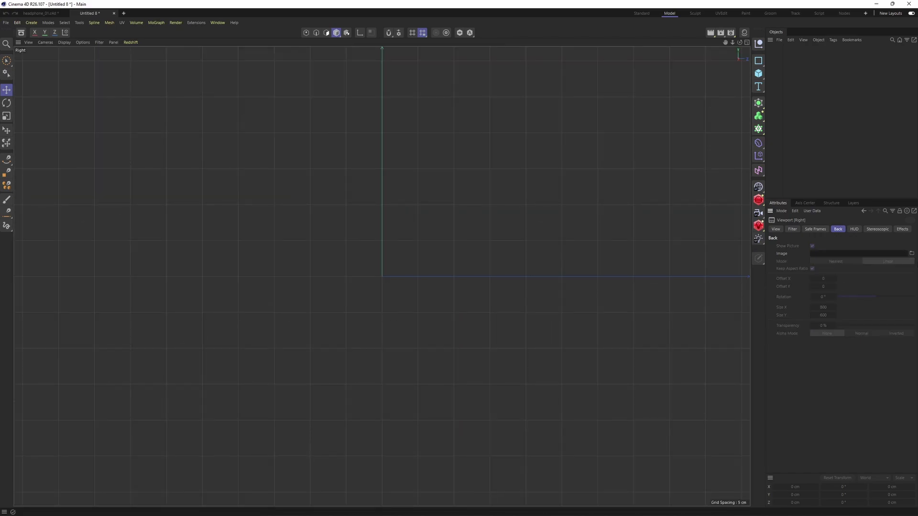
click(911, 254)
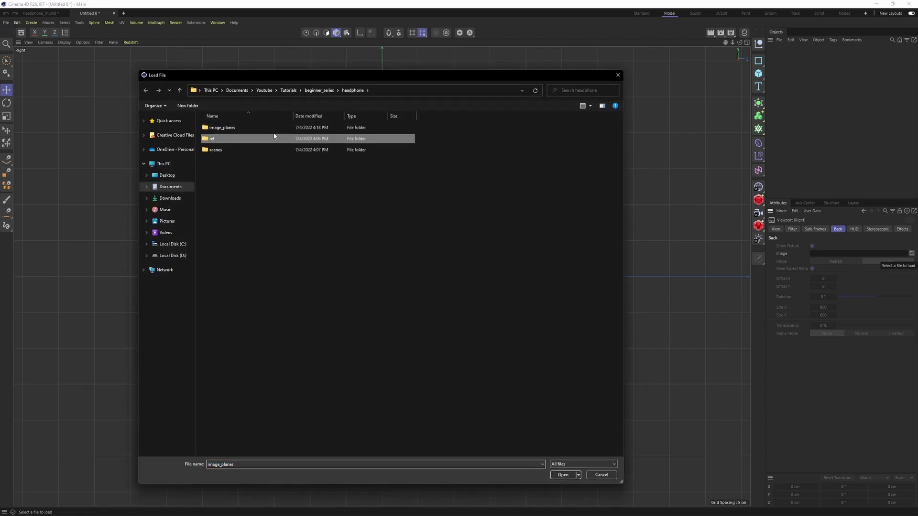
double_click(271, 129)
double_click(258, 139)
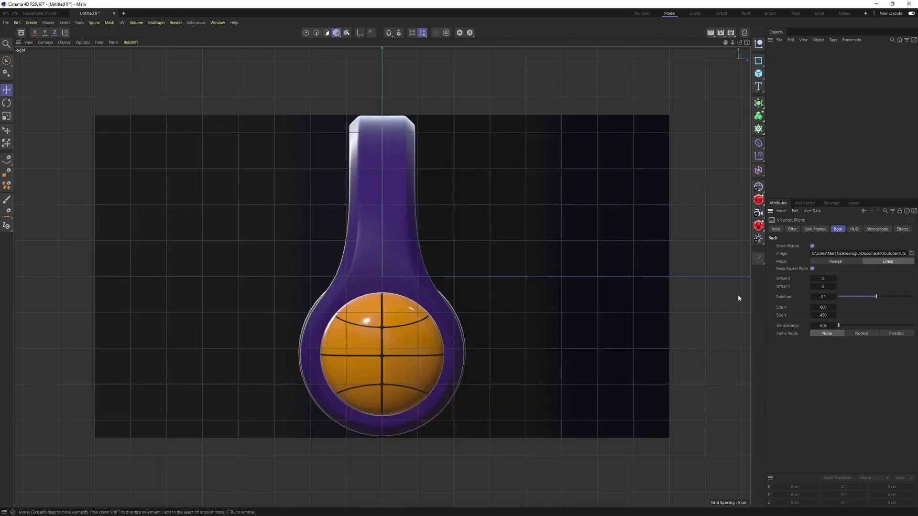
click(823, 326)
text(50)
key(Return)
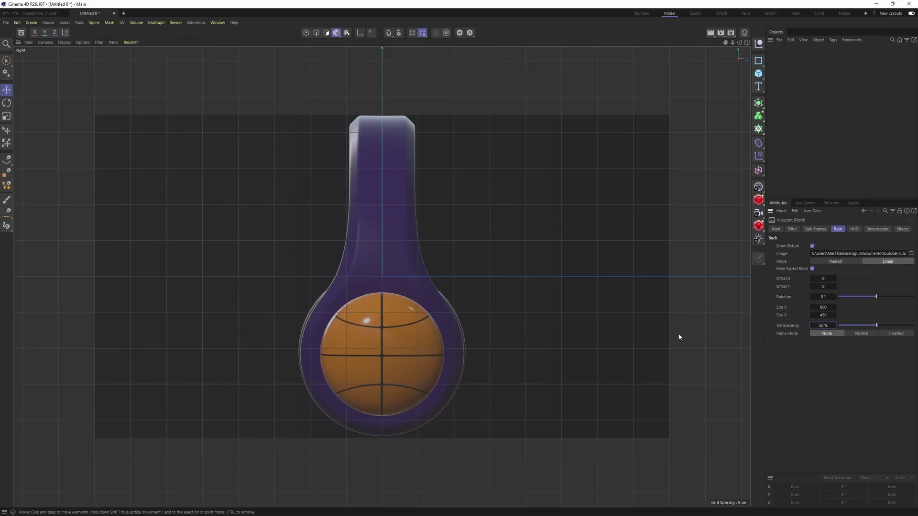
Step: Add a Disc primitive to the scene and set its orientation to +X
key(F4)
key(F5)
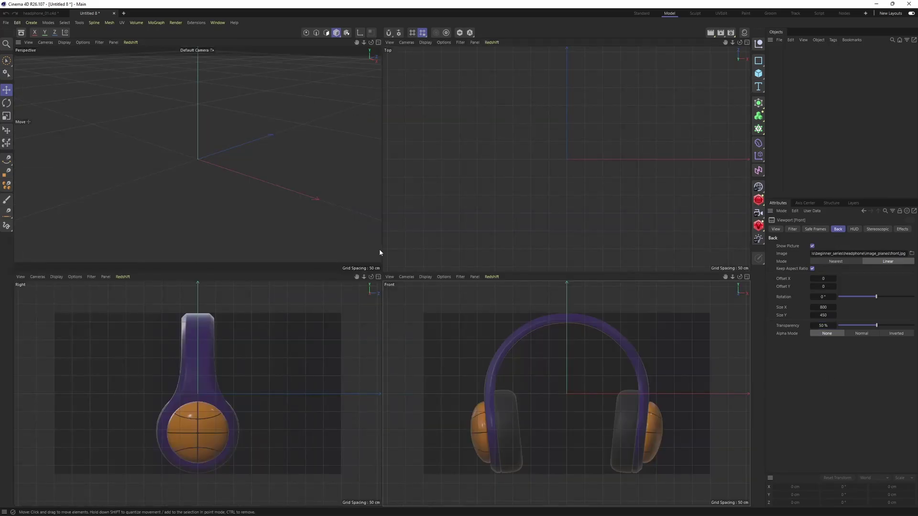
key(F4)
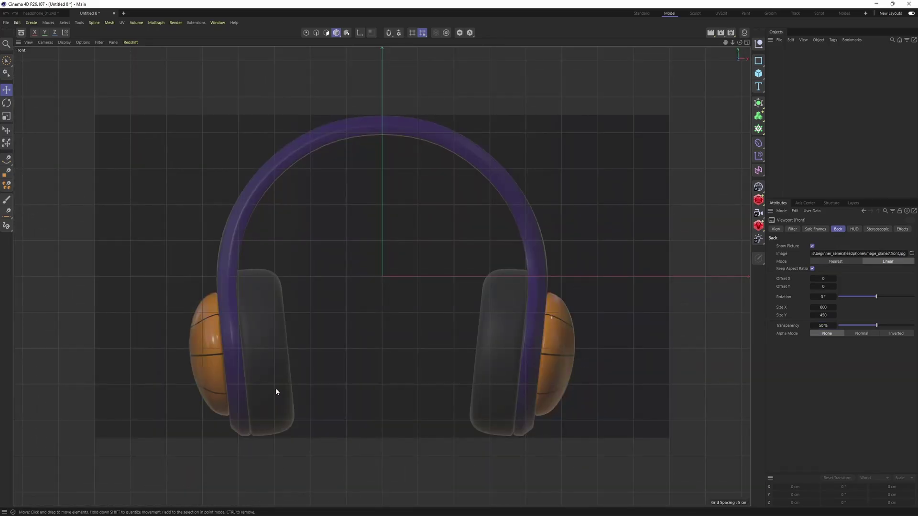
key(F5)
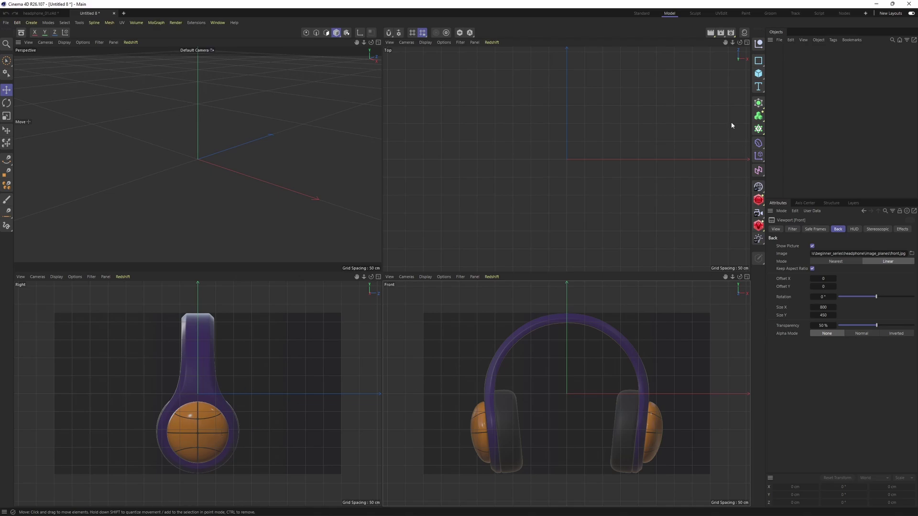
click(758, 73)
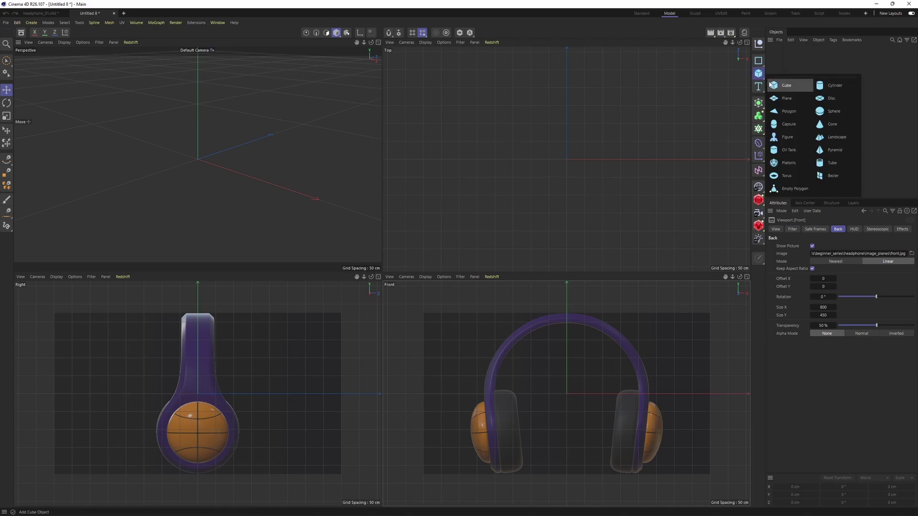
click(835, 102)
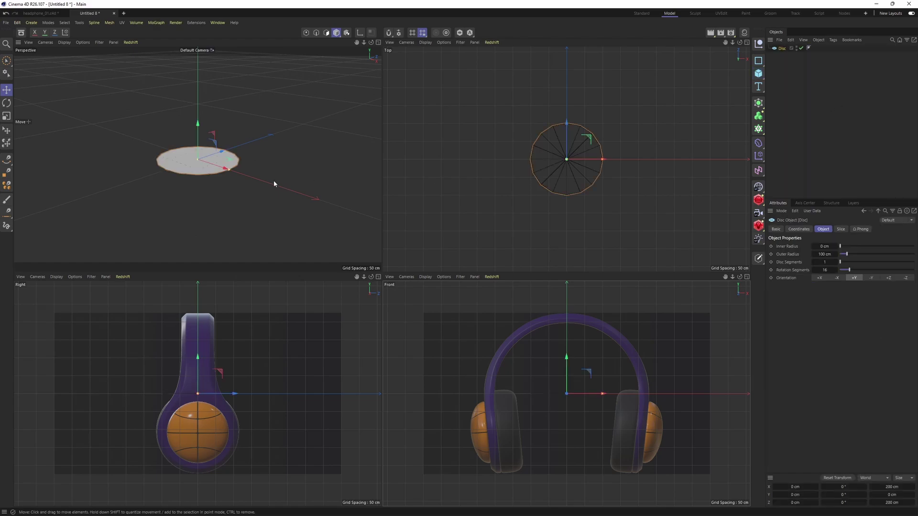
middle_click(297, 174)
middle_click(298, 173)
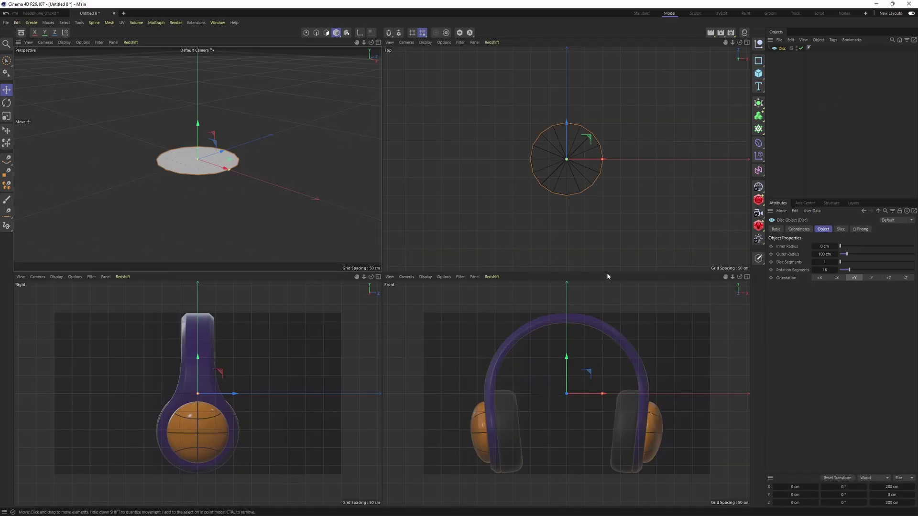
click(820, 278)
Step: In the front view, move the disc onto the ear cup on the positive X side and tilt it about 5.5° to match the reference
scroll(541, 300, up, 3)
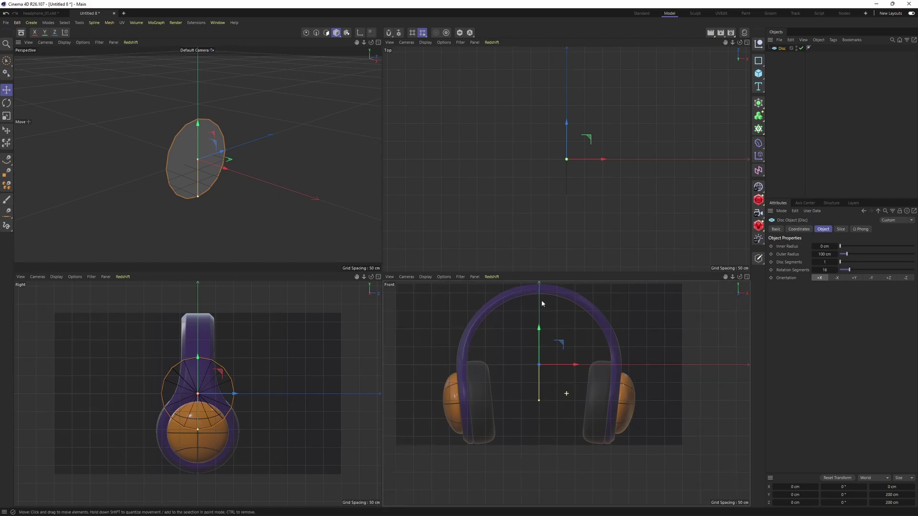
drag(539, 320, 634, 371)
scroll(591, 365, up, 3)
scroll(590, 365, up, 2)
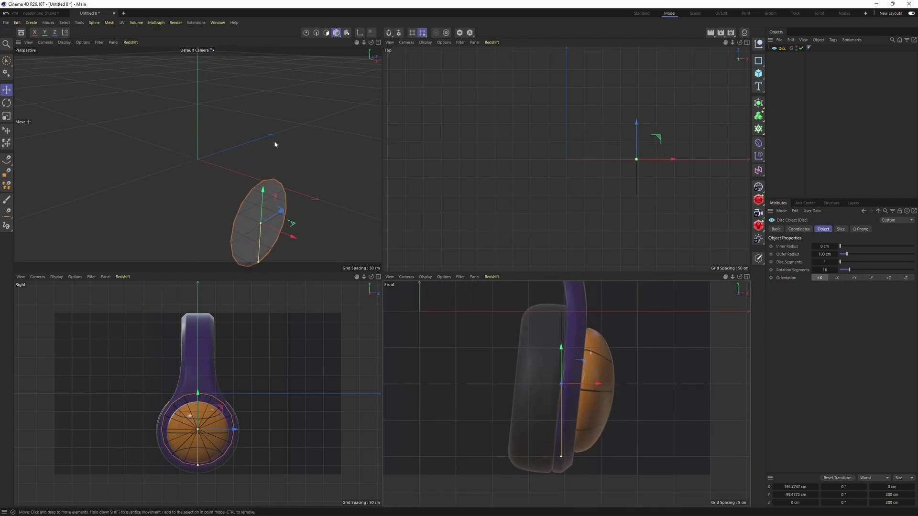
click(7, 103)
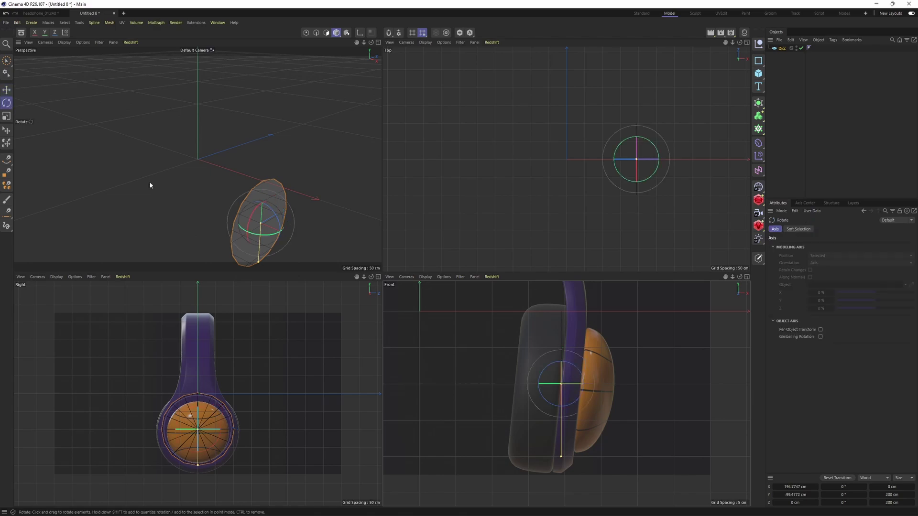
scroll(582, 374, up, 1)
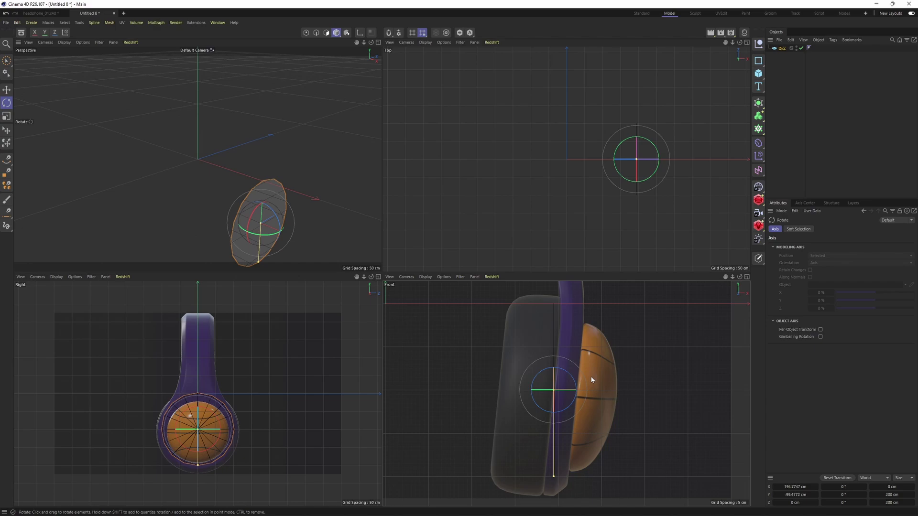
drag(571, 376, 572, 377)
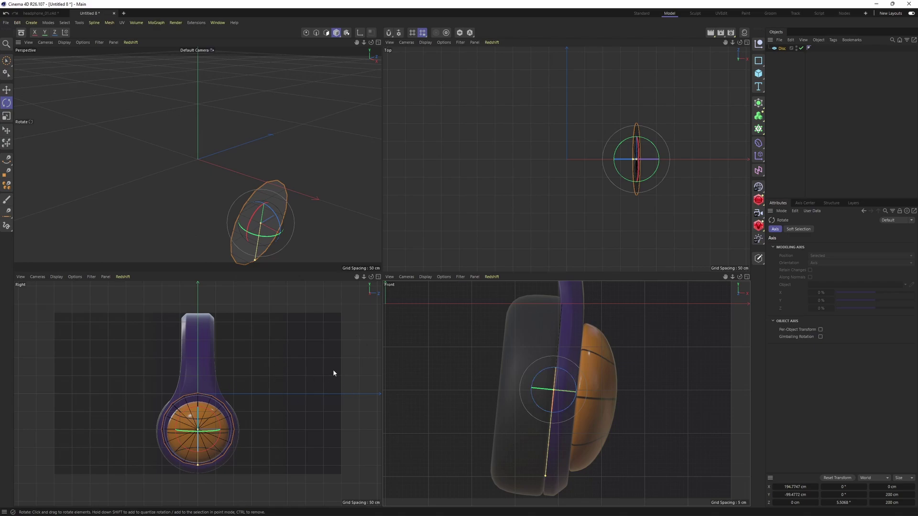
Step: In the right view, lower the disc to about Y -110 cm, centring it on the basketball cap
key(F1)
key(F3)
scroll(399, 244, up, 2)
key(e)
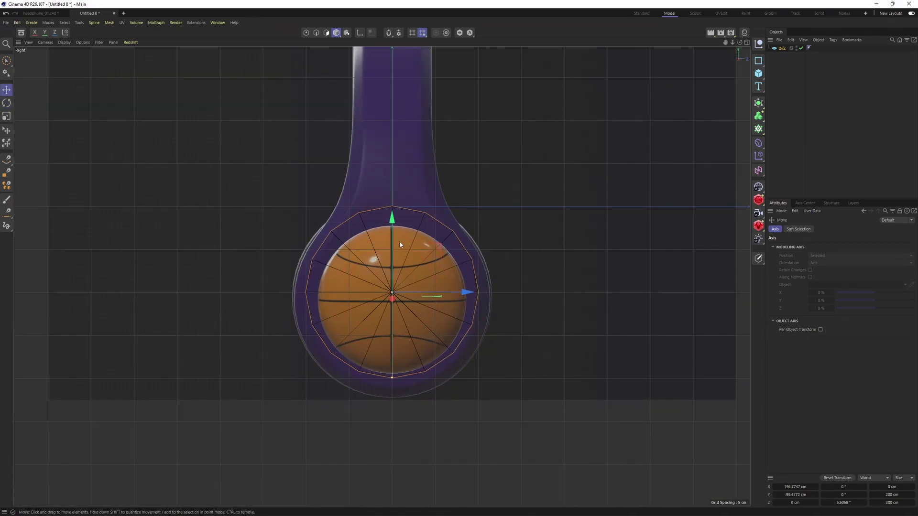
drag(394, 231, 395, 245)
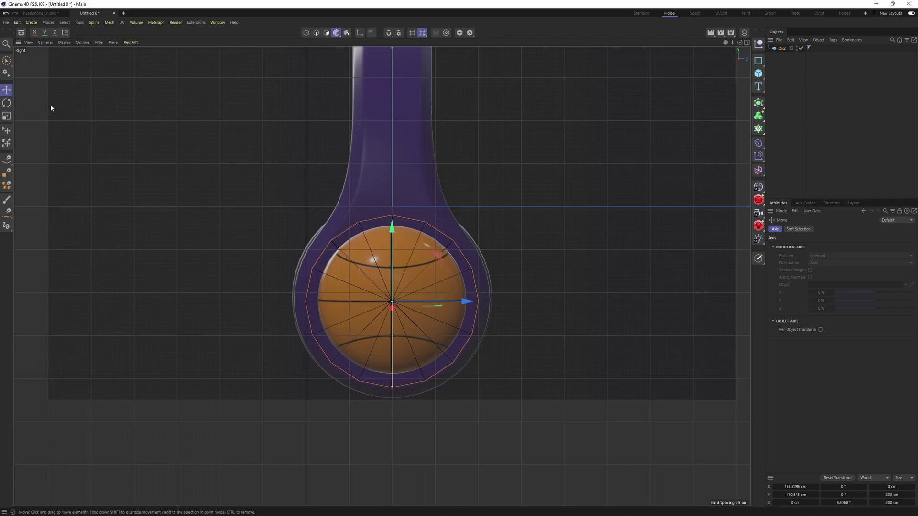
Step: Enlarge the disc to about 235 cm in diameter so it matches the outer outline of the headband's round end
click(7, 103)
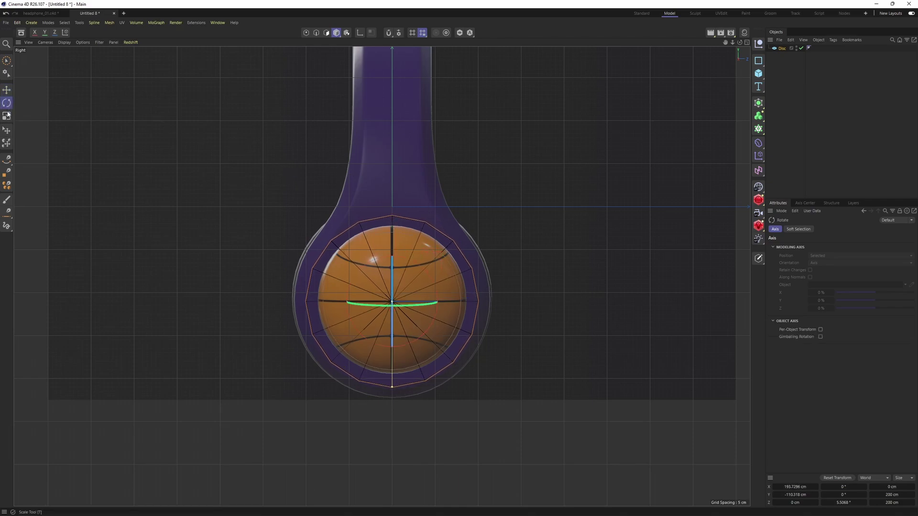
click(6, 117)
click(6, 90)
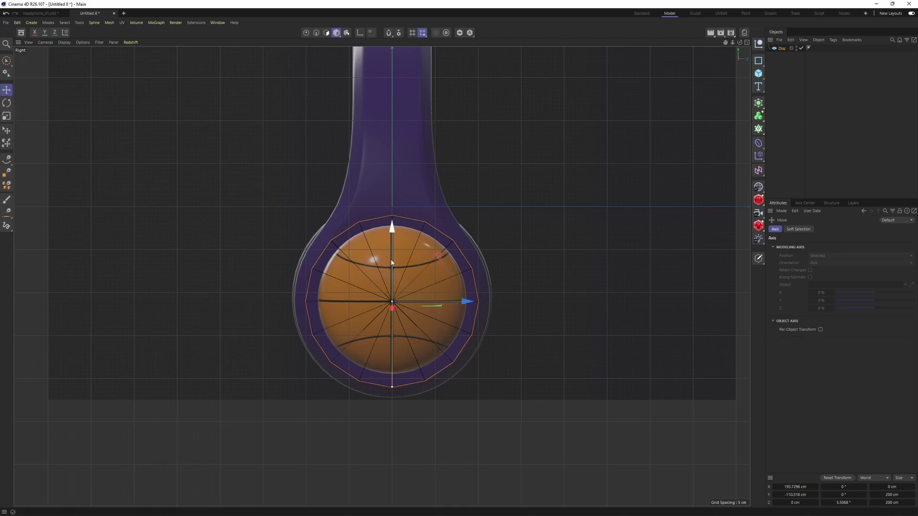
scroll(396, 323, up, 2)
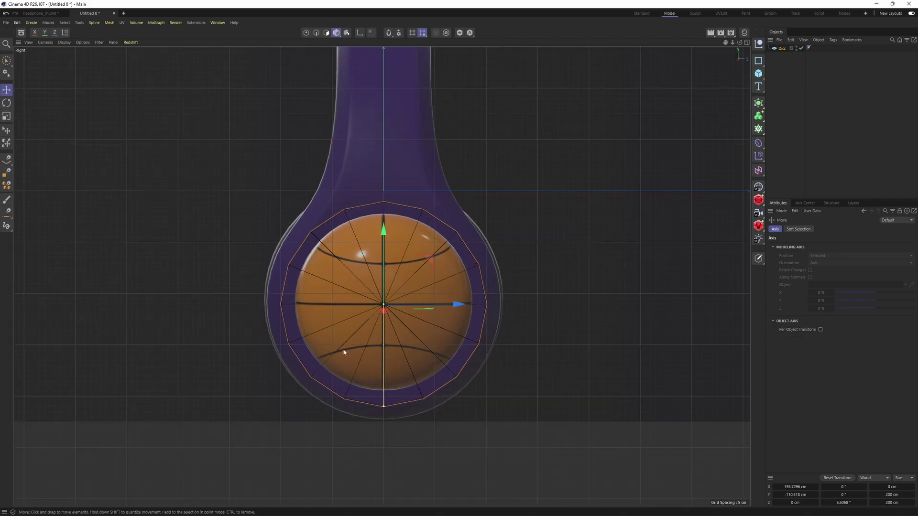
drag(383, 407, 390, 427)
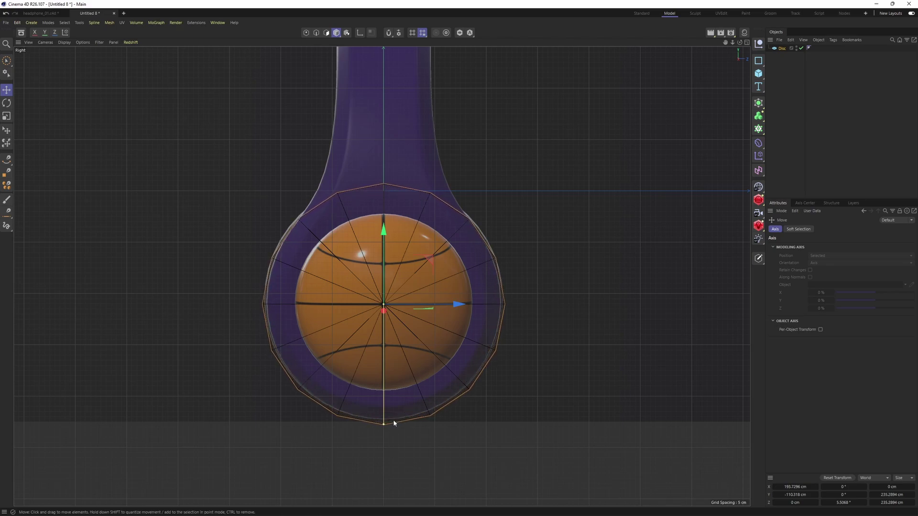
Step: In the front view, raise the disc along its tilted axis to about Y -106 cm and show it in the perspective view
middle_click(393, 420)
drag(557, 379, 558, 372)
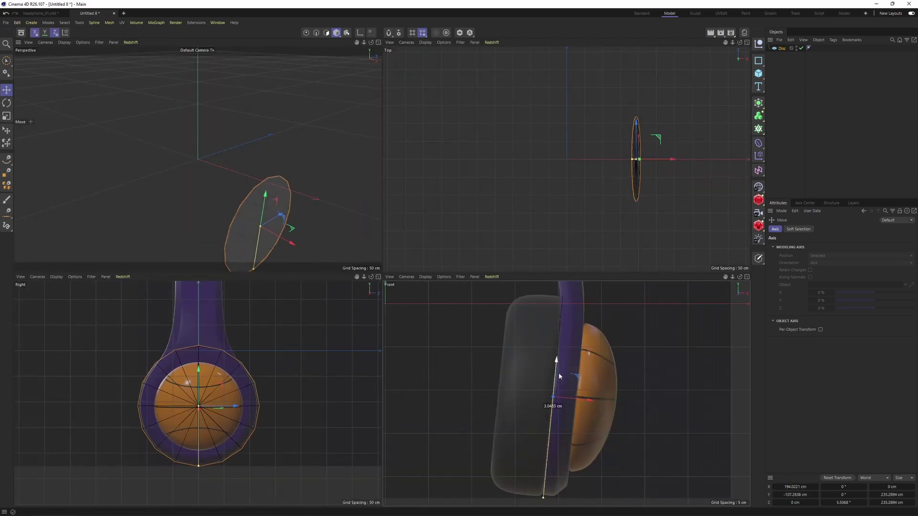
middle_click(332, 243)
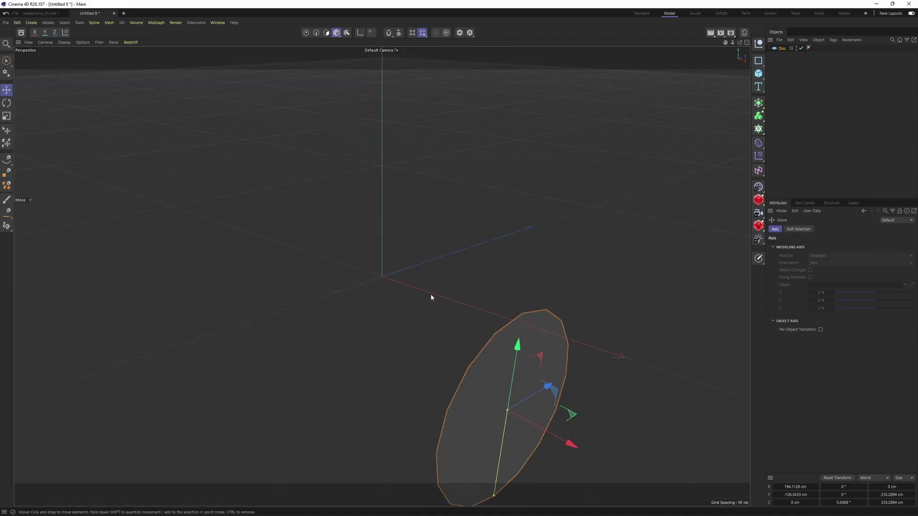
Step: Hide the grid in the perspective view and show the disc with Gouraud Shading (Lines)
alt+middle_drag(491, 320, 363, 226)
scroll(406, 225, up, 1)
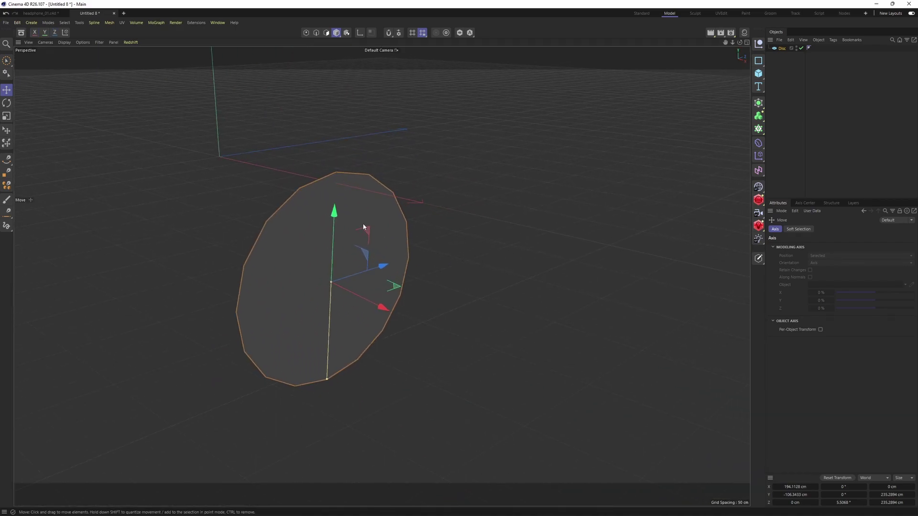
click(102, 42)
click(113, 89)
scroll(215, 147, up, 3)
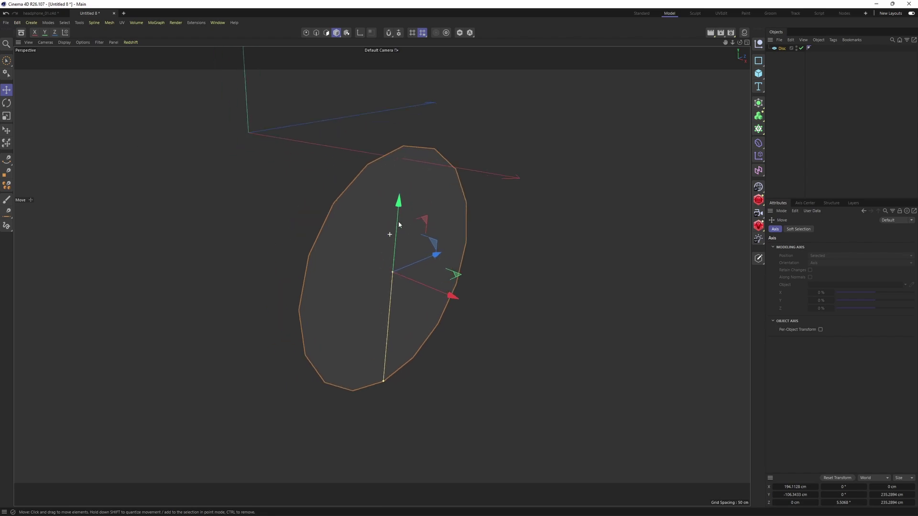
click(64, 43)
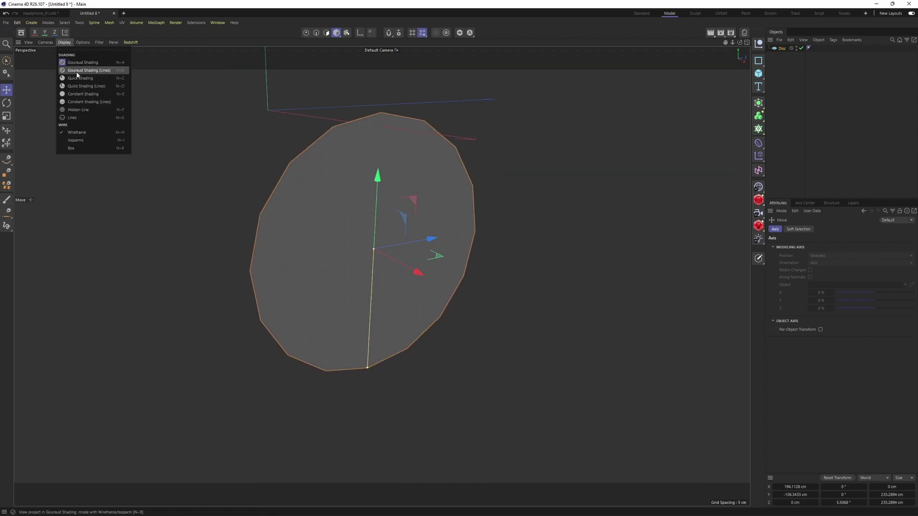
click(91, 72)
alt+middle_drag(379, 229, 369, 245)
alt+drag(365, 185, 354, 202)
alt+drag(409, 195, 495, 174)
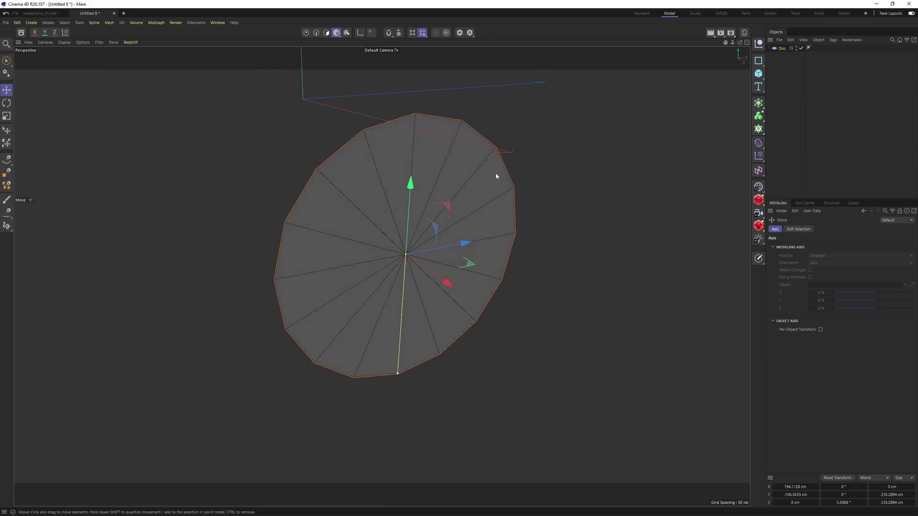
Step: Set the disc's rotation segments to 12
click(782, 48)
alt+middle_drag(524, 188, 506, 241)
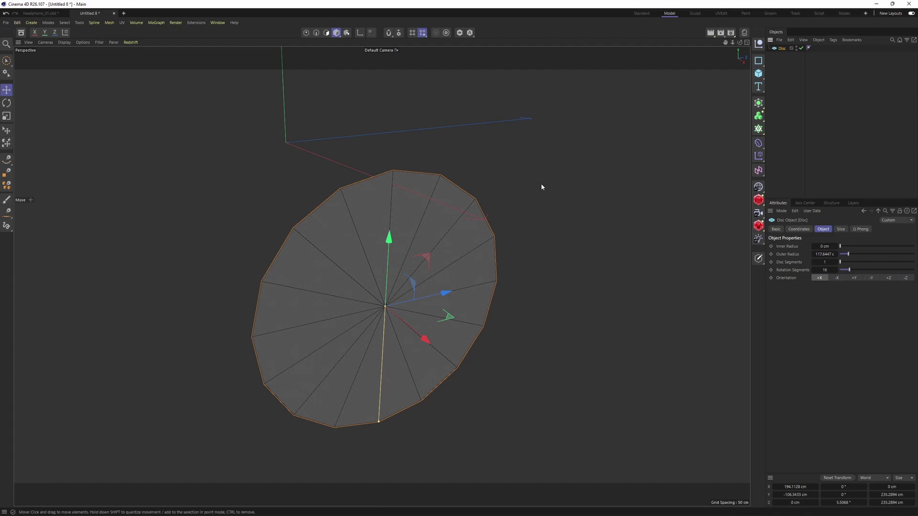
alt+drag(541, 182, 496, 240)
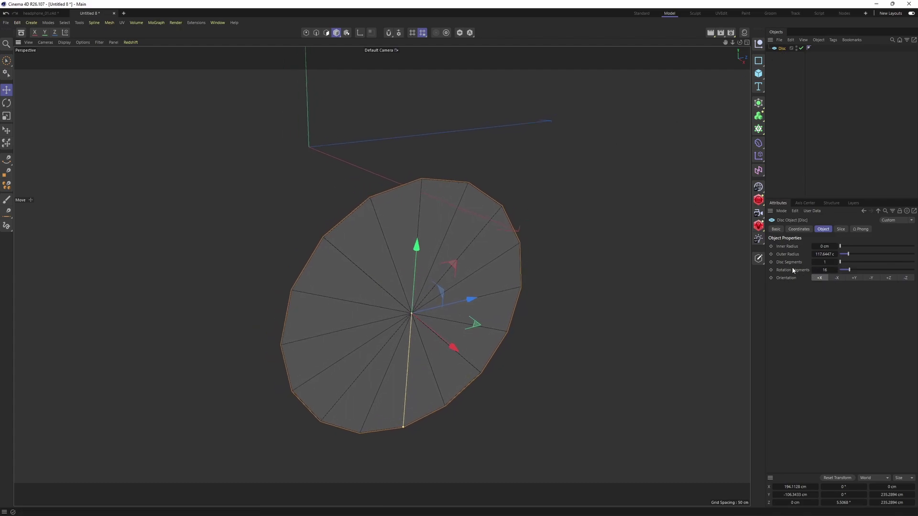
alt+drag(534, 266, 581, 248)
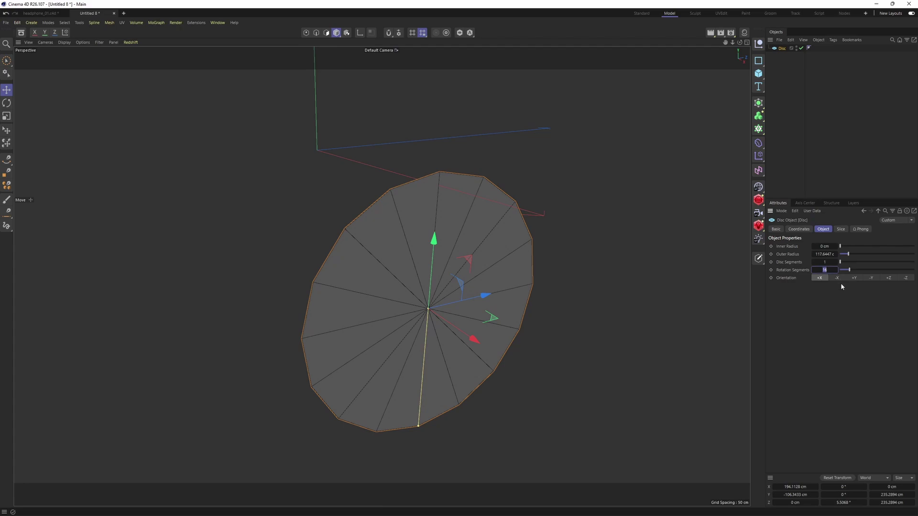
text(12)
key(Return)
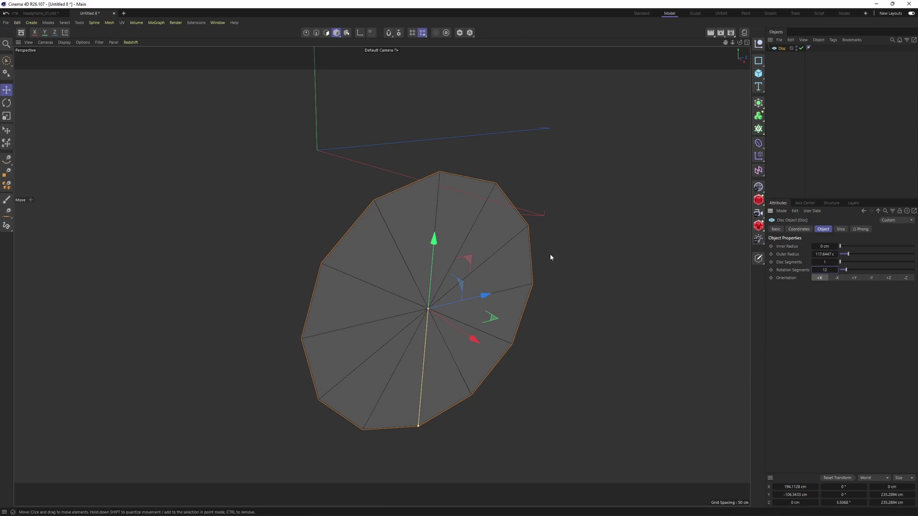
alt+drag(466, 195, 497, 157)
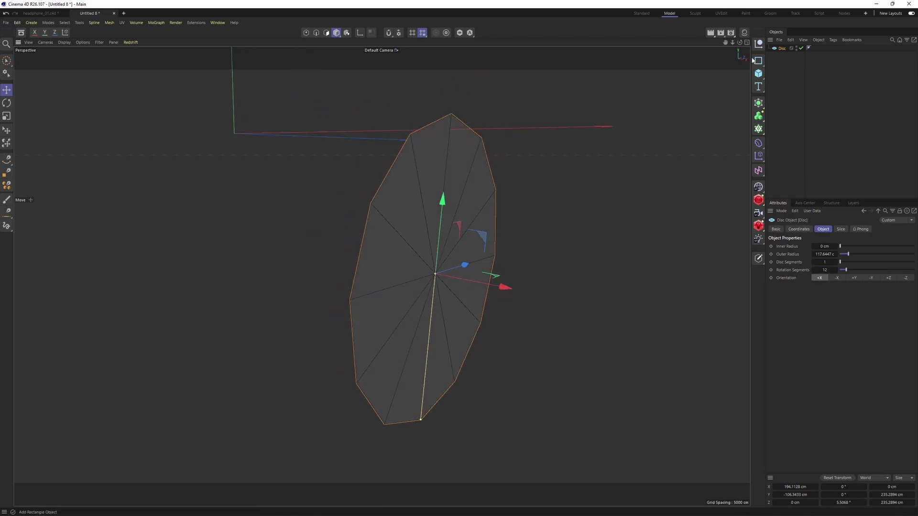
alt+drag(521, 194, 456, 205)
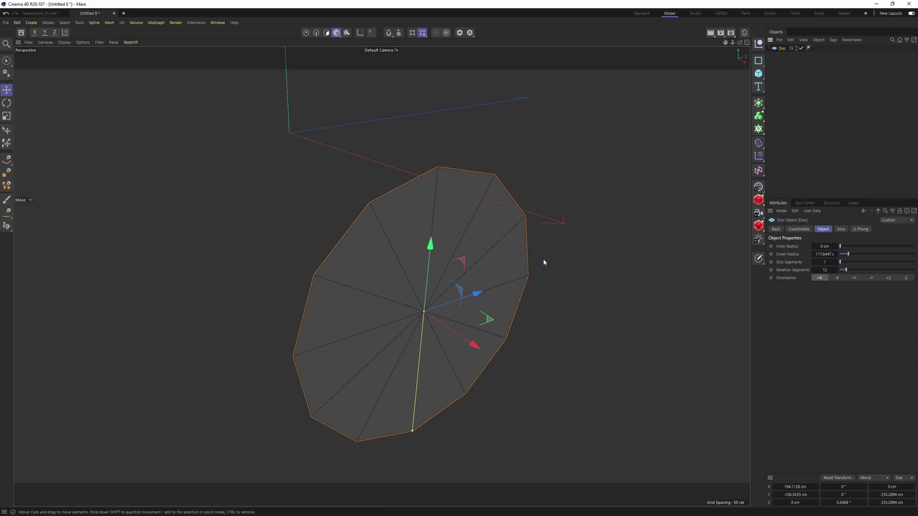
Step: Convert the disc into an editable polygon object and switch to edge editing with the Move tool
click(761, 260)
alt+middle_drag(496, 193, 485, 207)
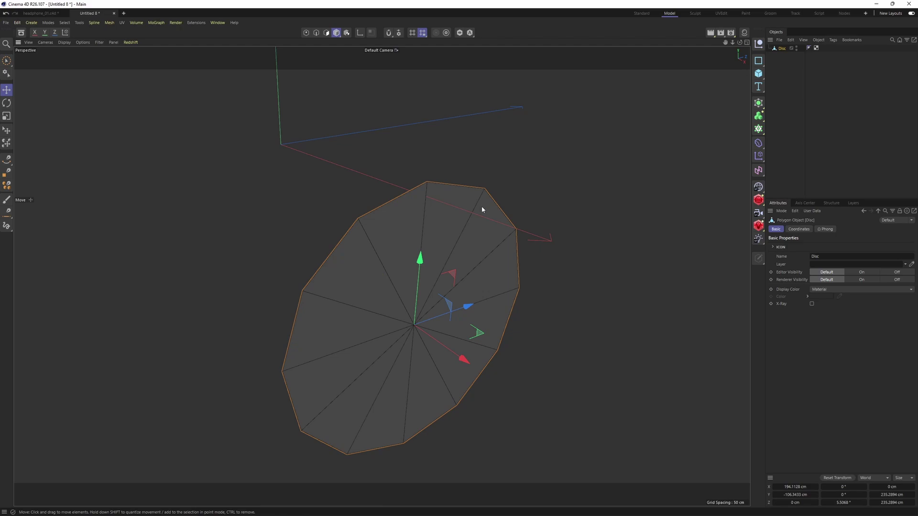
key(Return)
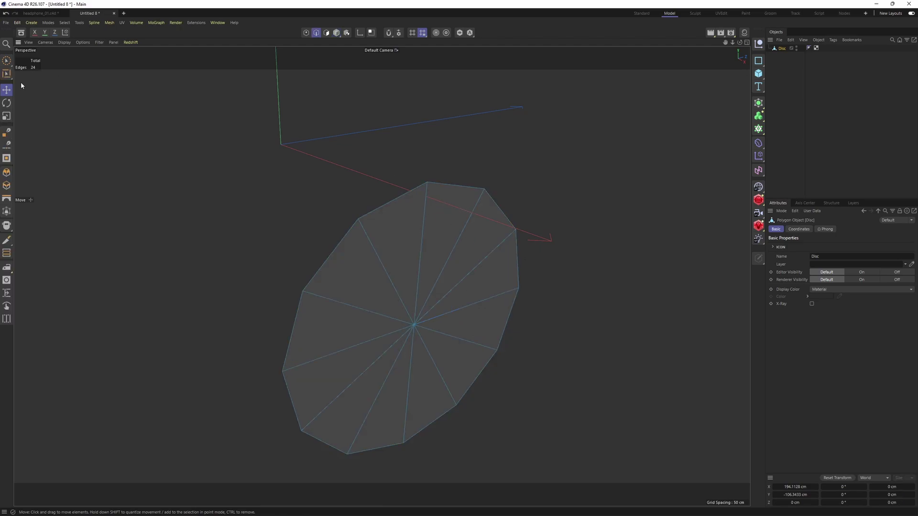
click(2, 92)
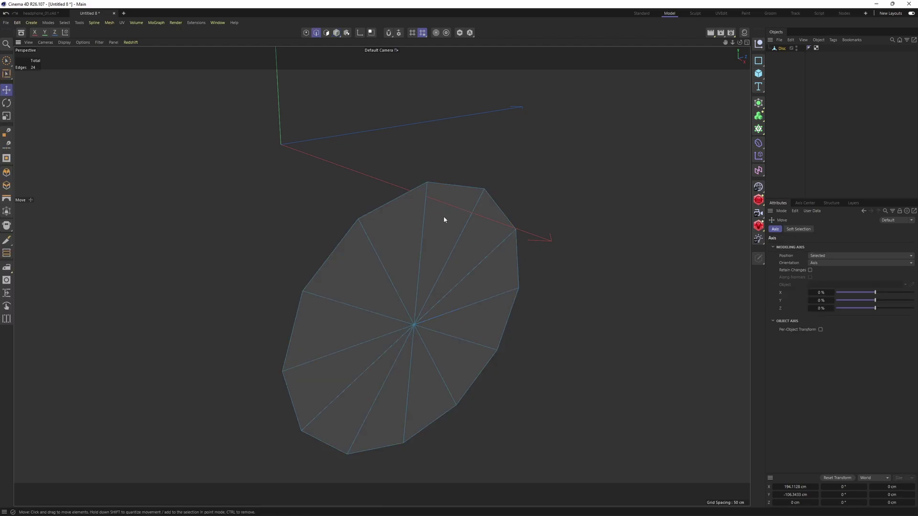
Step: Extrude the disc's two uppermost edges upward along its tilted axis to about Y 159 cm
click(395, 209)
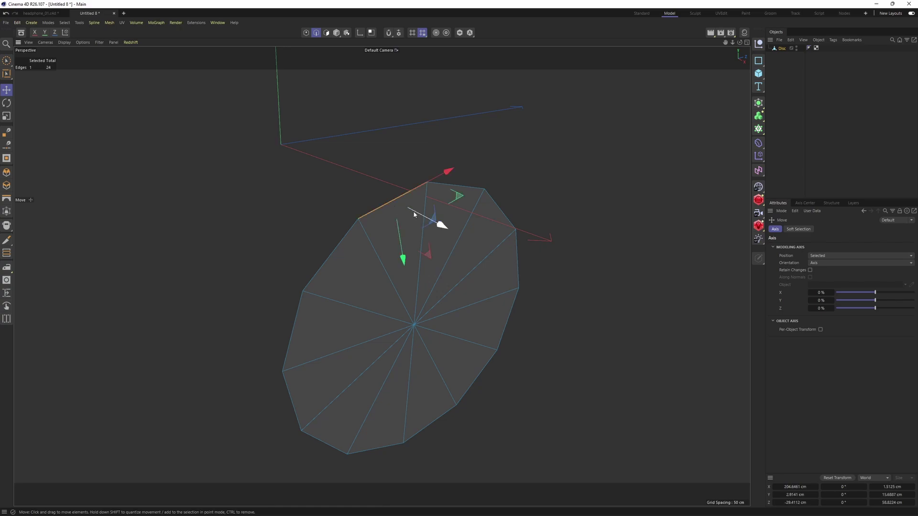
shift+click(464, 188)
alt+drag(455, 180, 449, 242)
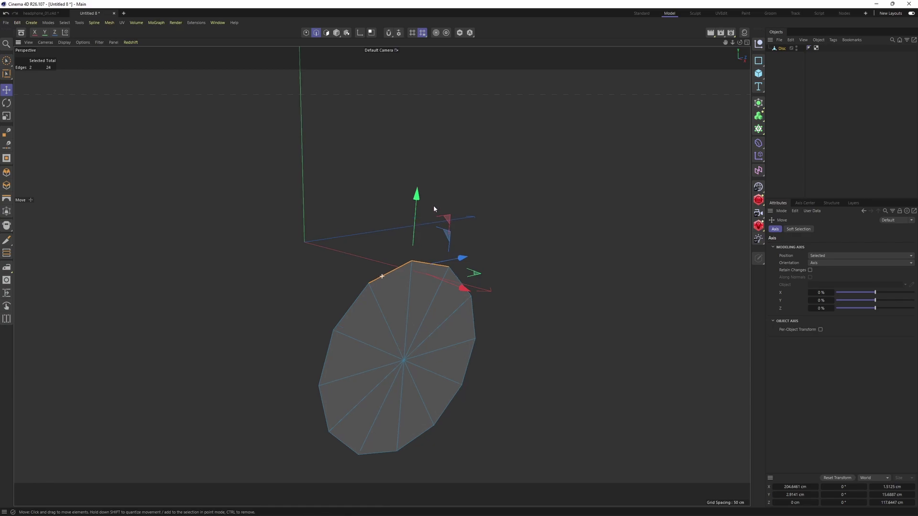
alt+middle_drag(433, 205, 445, 235)
ctrl+drag(421, 244, 432, 90)
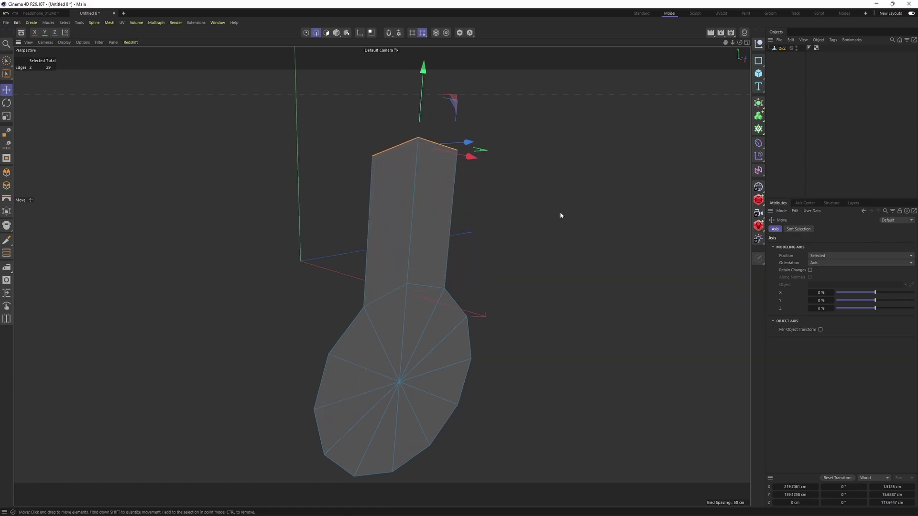
Step: In the front view, raise the extruded strip's end edges along their tilted axis to about Y 191.5 cm
middle_click(561, 211)
middle_click(573, 304)
scroll(574, 304, down, 3)
alt+middle_drag(511, 203, 504, 253)
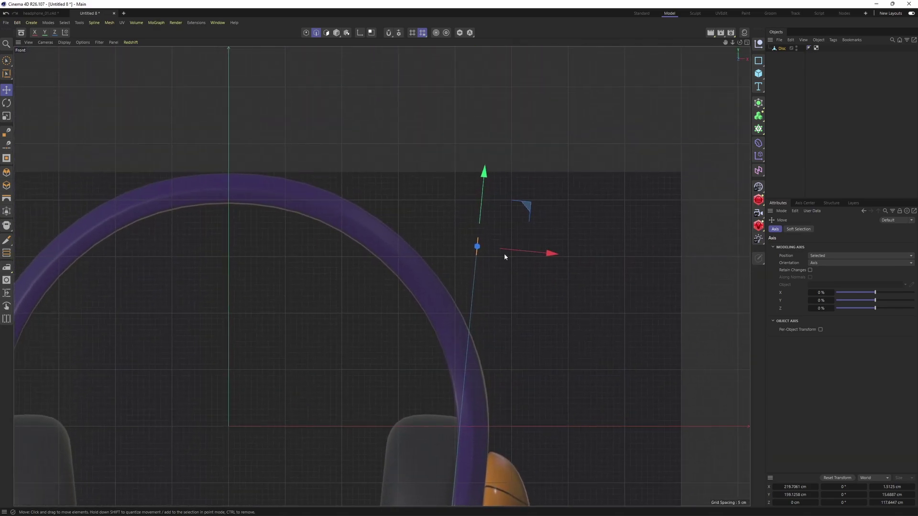
drag(489, 182, 492, 134)
key(ctrl+z)
Step: In the perspective view, flatten the strip's two end edges into a straight line by scaling them to 0% along Y
middle_click(493, 133)
middle_click(225, 137)
alt+drag(323, 178, 354, 202)
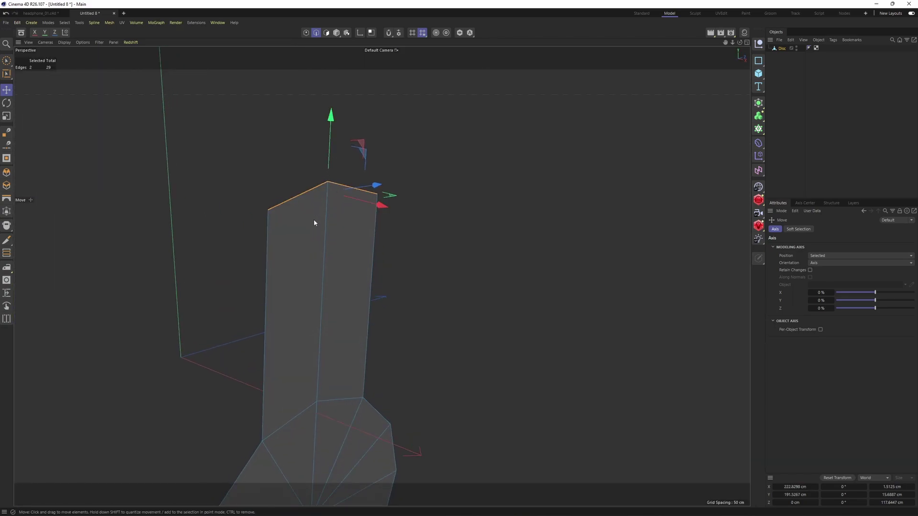
click(6, 117)
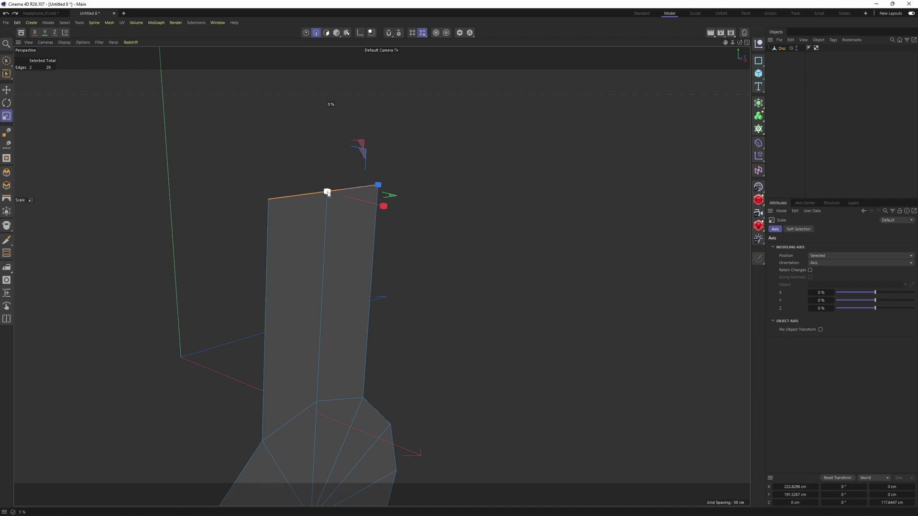
shift+drag(329, 195, 328, 195)
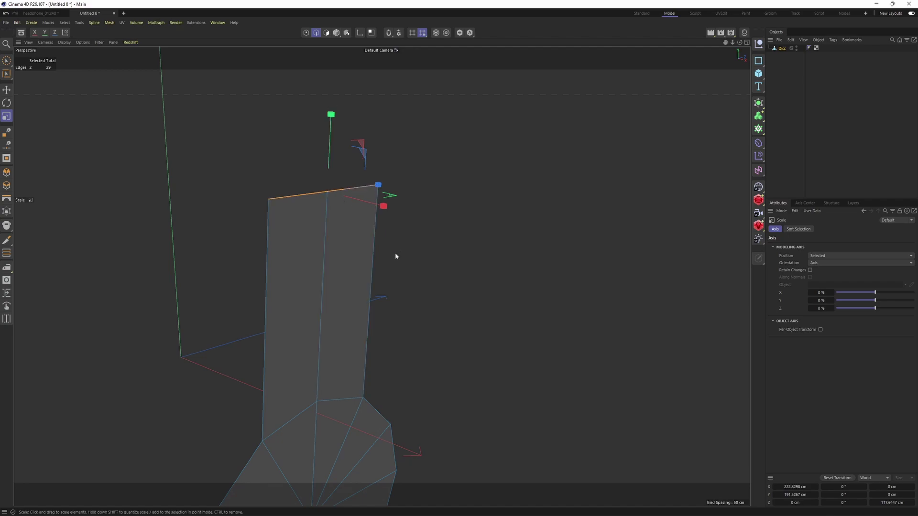
Step: In the front view, extrude the end edges across to the headband's crown, at about X 0.9 cm and Y 198 cm
click(8, 93)
middle_click(443, 287)
middle_click(515, 281)
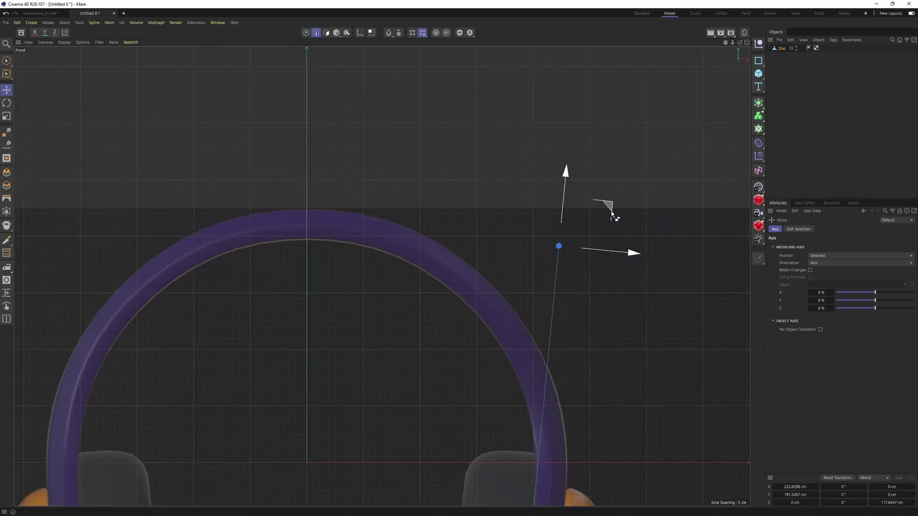
drag(639, 255, 360, 215)
scroll(356, 189, up, 4)
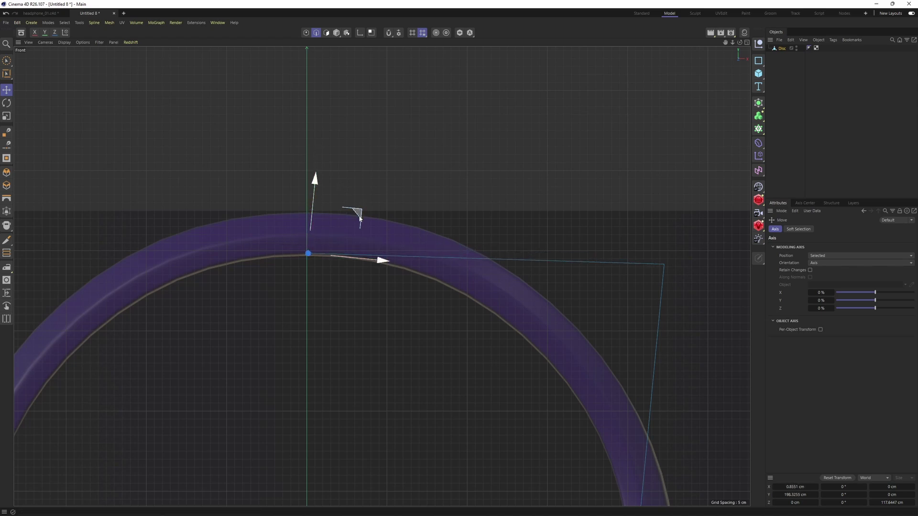
Step: Bevel the two edges at the corner between the vertical and horizontal strips with an offset of about 131 cm
middle_click(252, 180)
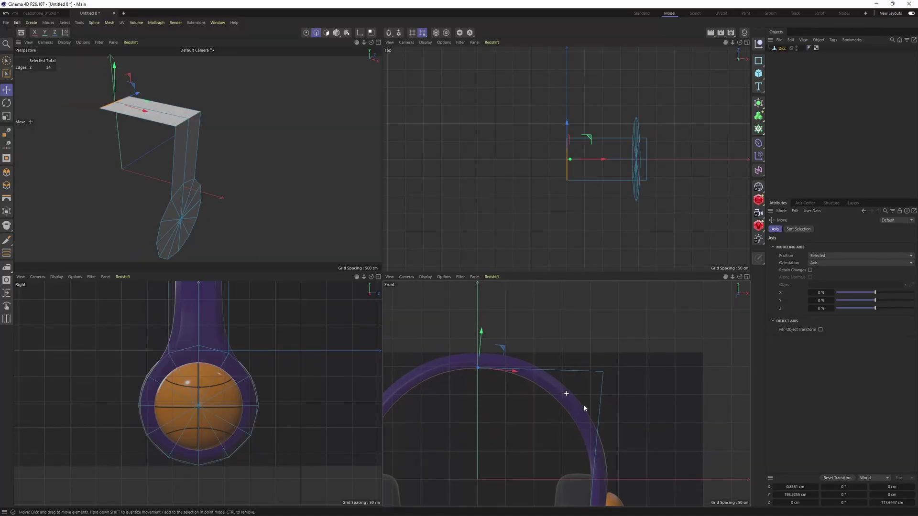
middle_click(337, 195)
click(381, 196)
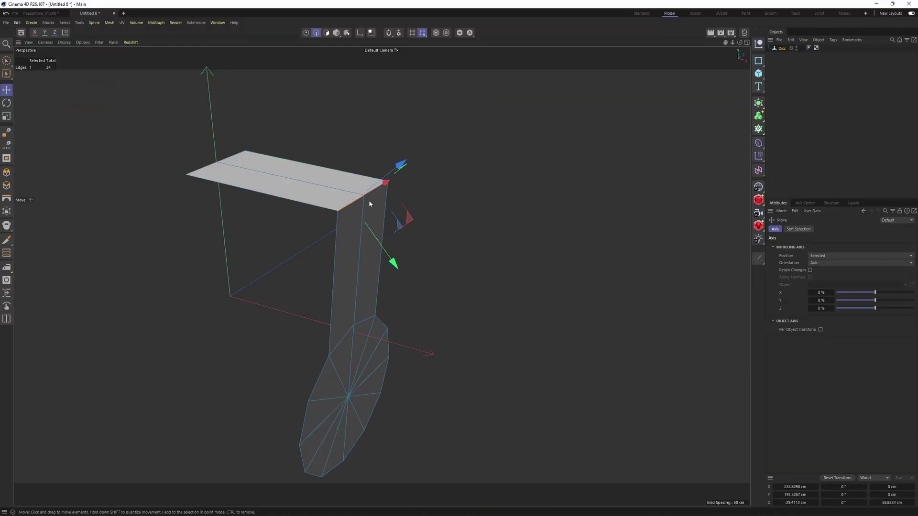
shift+click(373, 194)
middle_drag(472, 262, 498, 246)
right_click(498, 245)
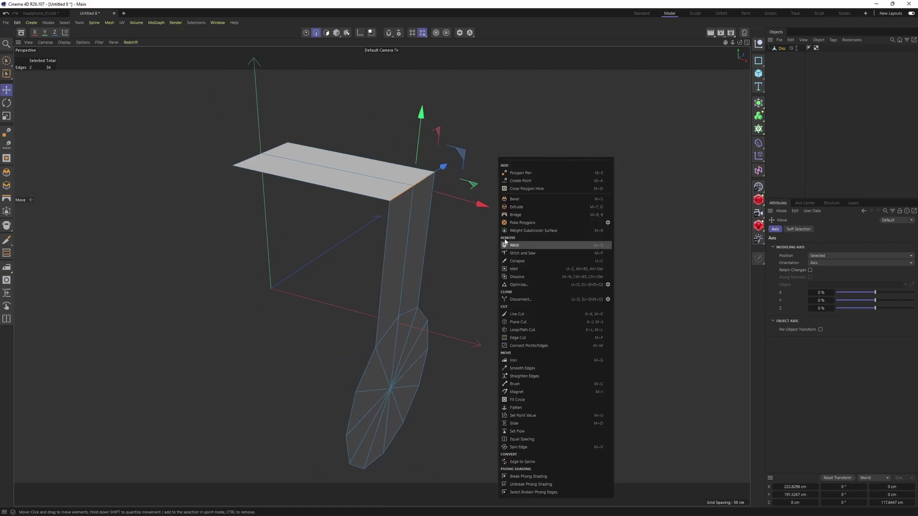
click(528, 200)
middle_click(485, 198)
drag(497, 287, 589, 287)
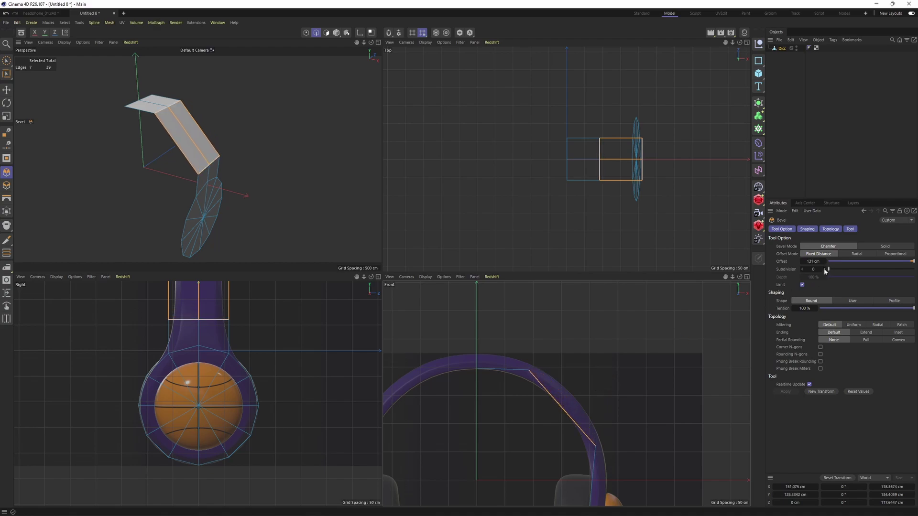
Step: Set the corner bevel's subdivision to 1
click(825, 269)
click(824, 269)
click(824, 269)
click(802, 269)
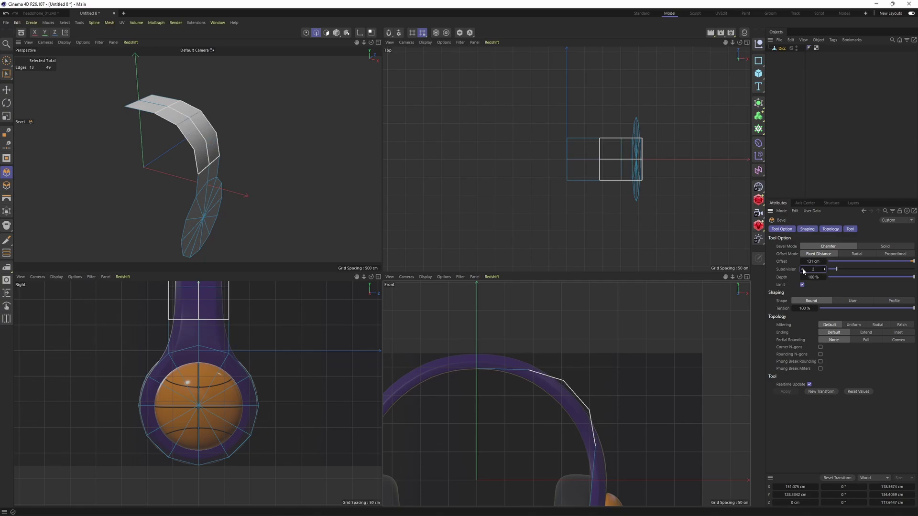
click(803, 270)
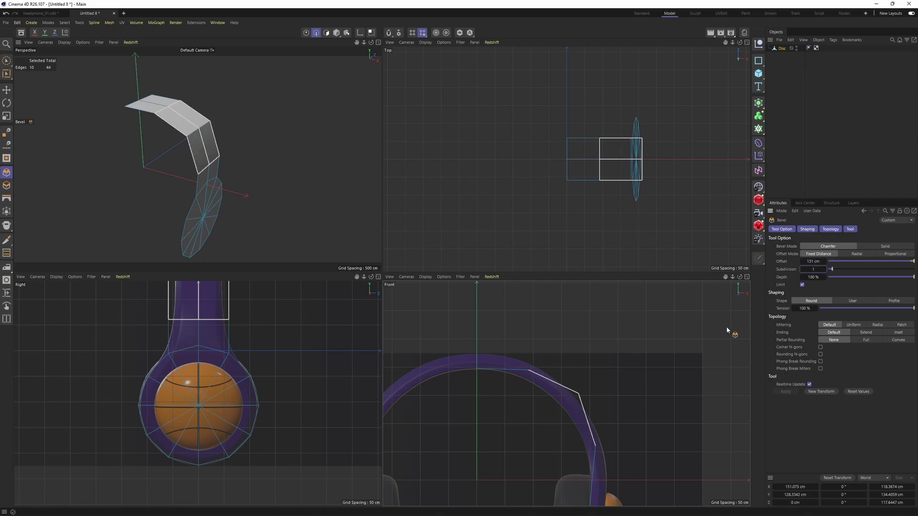
Step: In point mode, use Rectangle Selection in the front view to move the bend's first row of points onto the headband's inner outline
key(F1)
click(307, 35)
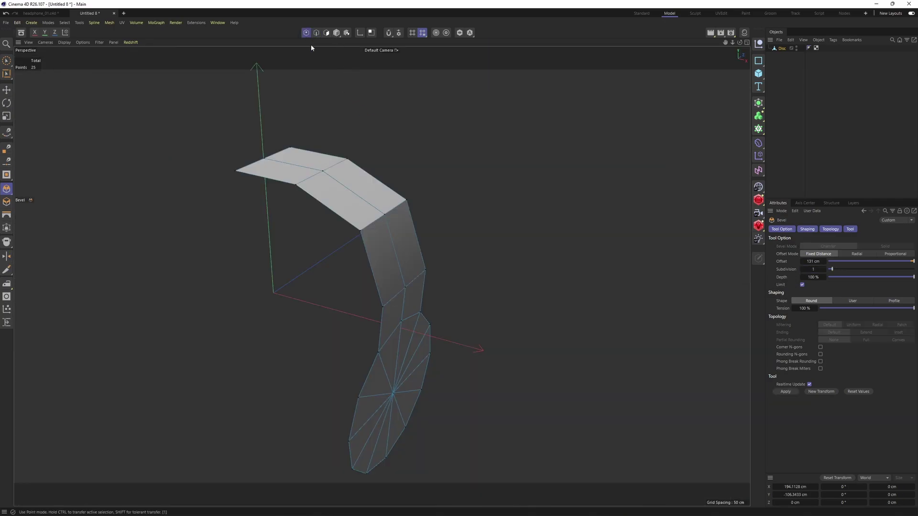
click(6, 61)
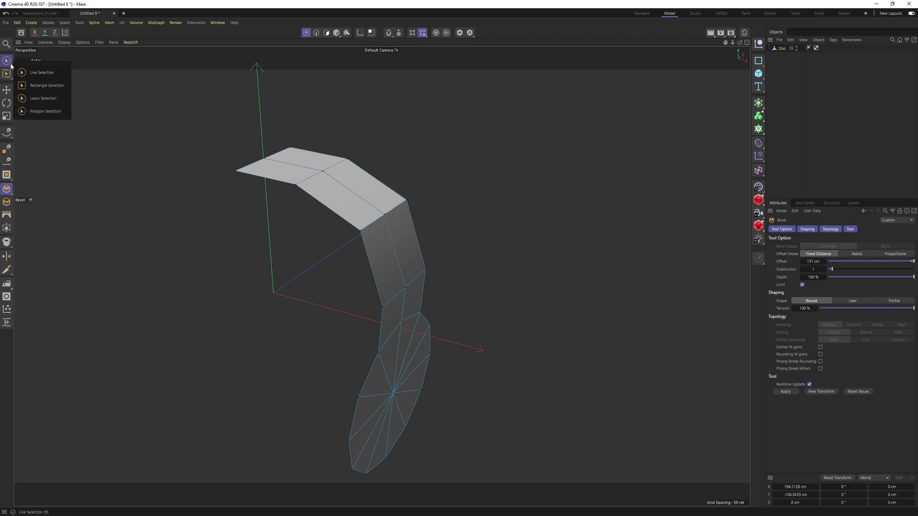
click(46, 86)
key(F5)
key(F4)
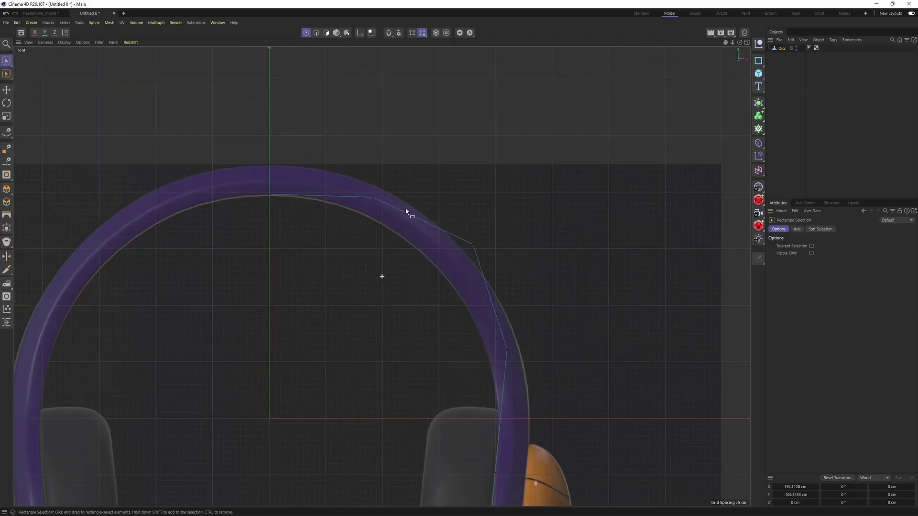
drag(371, 173, 419, 220)
scroll(419, 220, up, 2)
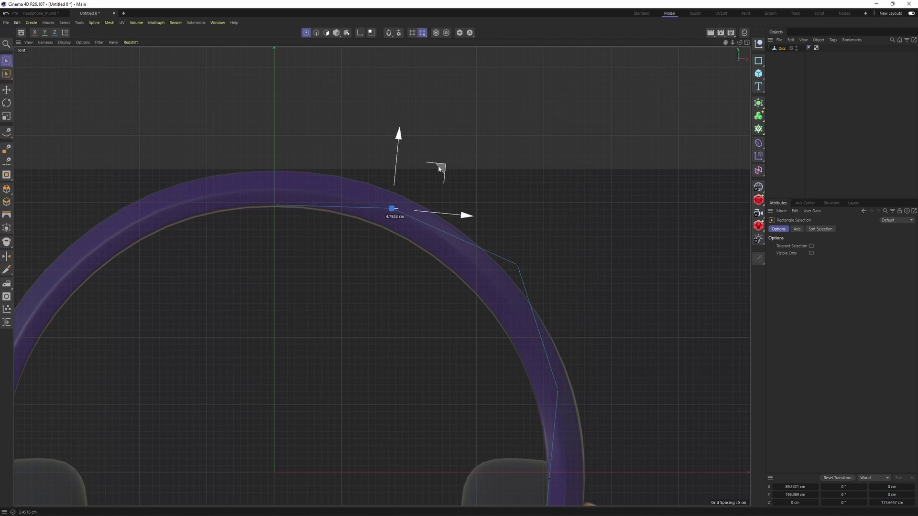
drag(440, 169, 415, 179)
Step: Move the bend's middle and lower rows of points onto the headband's inner outline, the lower row at about X 185.8 cm and Y 78.1 cm
click(517, 265)
drag(568, 231, 506, 238)
drag(527, 352, 578, 395)
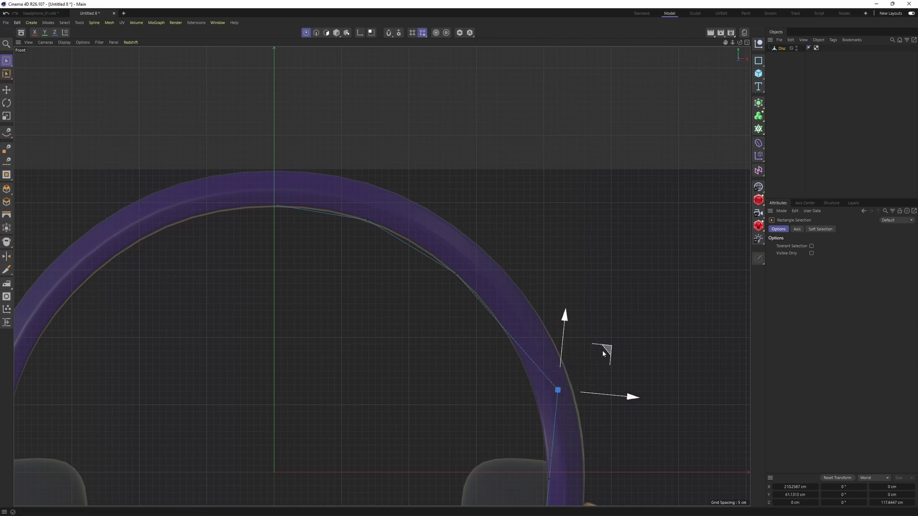
drag(601, 353, 573, 331)
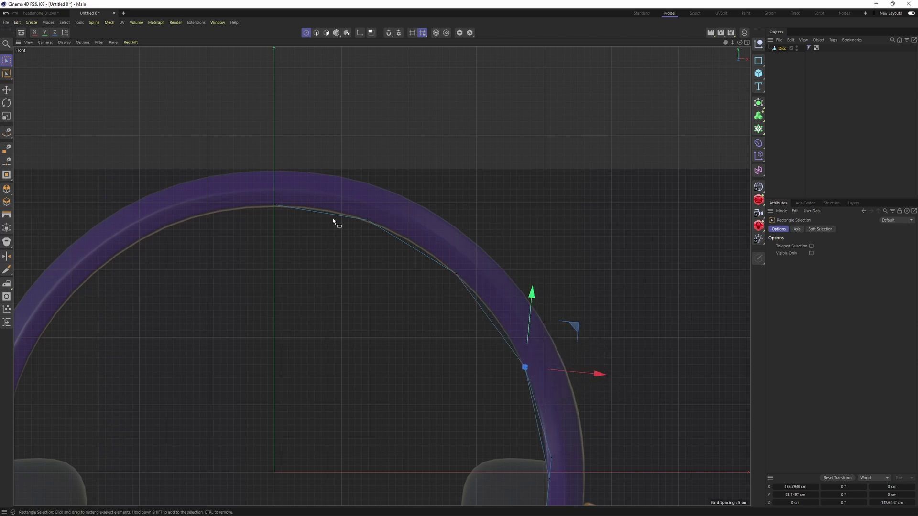
Step: Reselect the bend's upper row of points with Rectangle Selection and line it up with the headband's inner outline
click(6, 61)
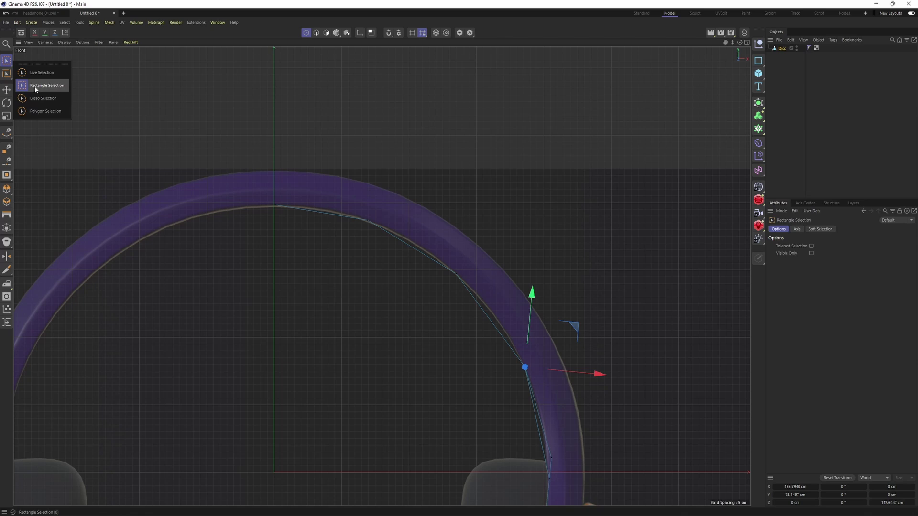
click(34, 86)
drag(344, 205, 385, 240)
scroll(383, 237, up, 1)
drag(336, 188, 409, 253)
scroll(361, 225, up, 3)
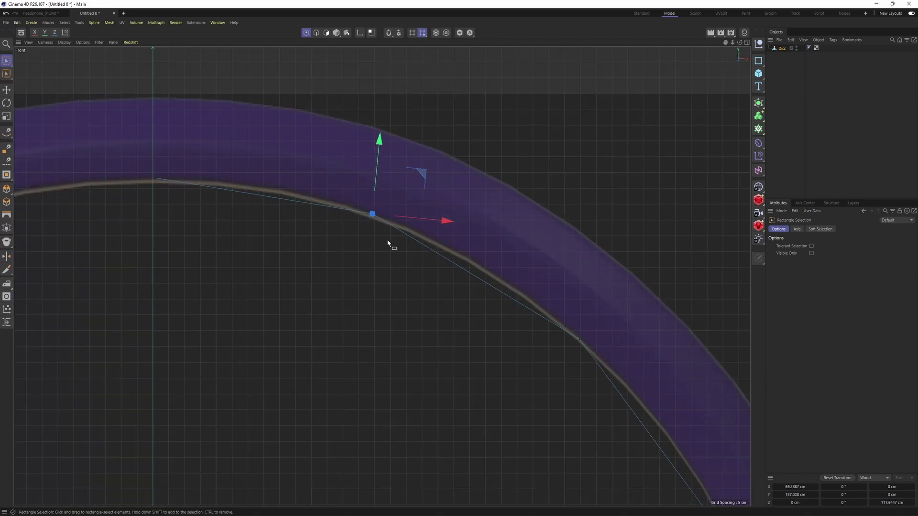
click(327, 188)
scroll(363, 211, up, 1)
drag(369, 210, 397, 239)
scroll(377, 224, up, 1)
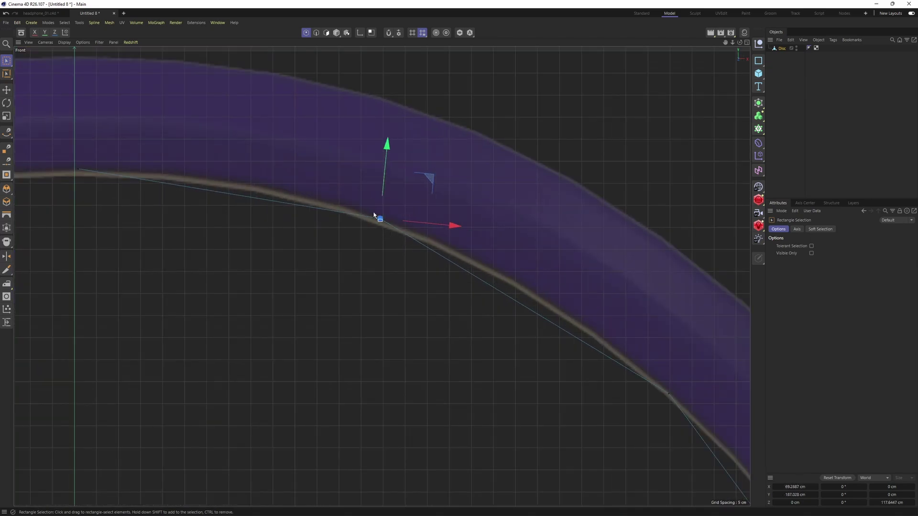
drag(334, 176, 402, 235)
Step: Fine-tune the bend's lower row to about Y 80.1 cm and its middle row to about X 138.6 cm, Y 144.8 cm
middle_click(402, 235)
middle_click(178, 155)
alt+drag(178, 155, 285, 173)
key(F4)
scroll(420, 187, down, 1)
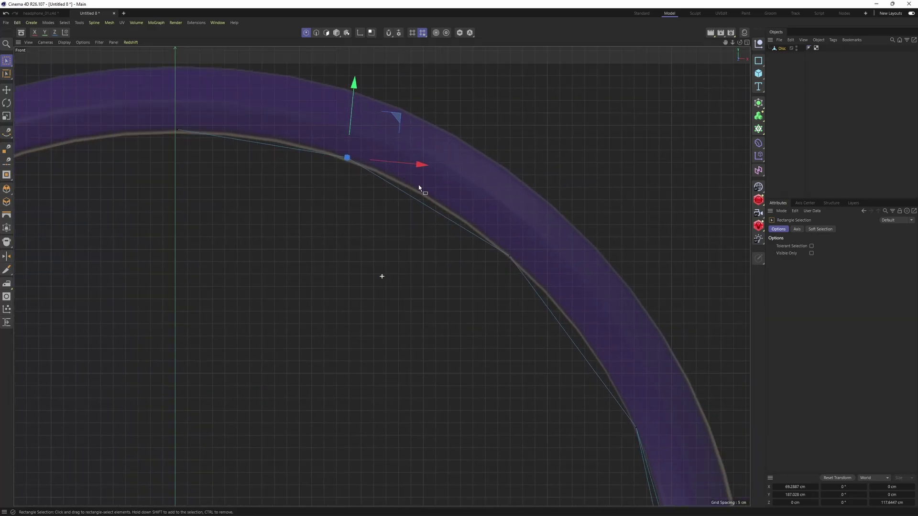
scroll(523, 239, down, 3)
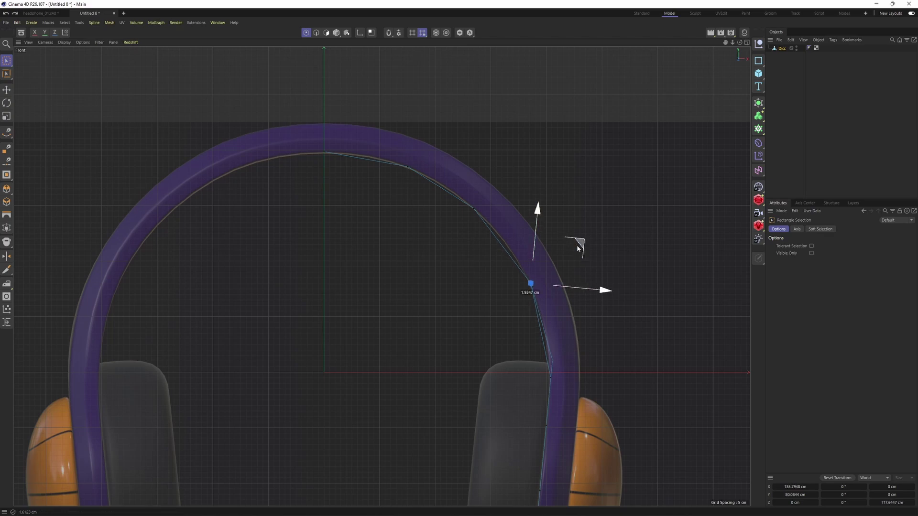
click(473, 208)
drag(517, 173, 524, 174)
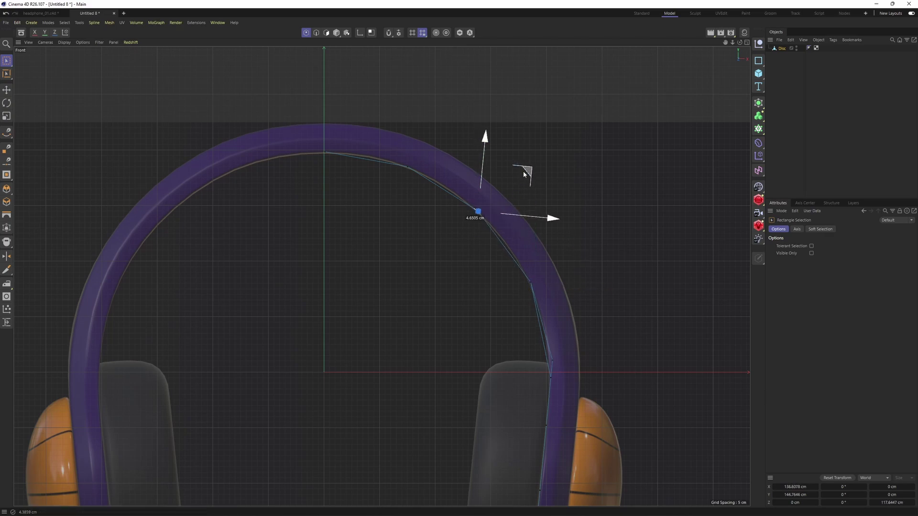
Step: In the perspective view, select all the disc's triangular polygons and melt them into a single polygon
middle_click(524, 174)
middle_click(328, 163)
alt+drag(328, 201, 418, 239)
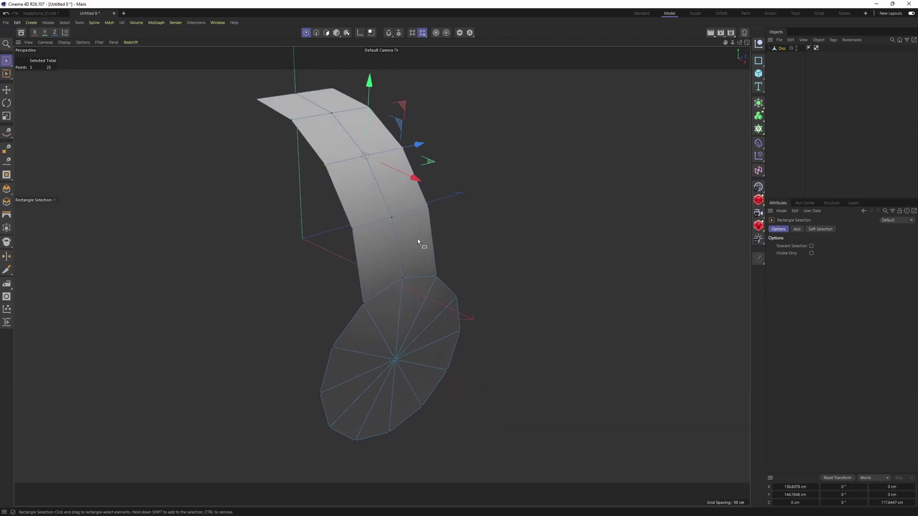
key(Return)
key(Return)
key(e)
double_click(412, 319)
alt+middle_drag(436, 296, 425, 315)
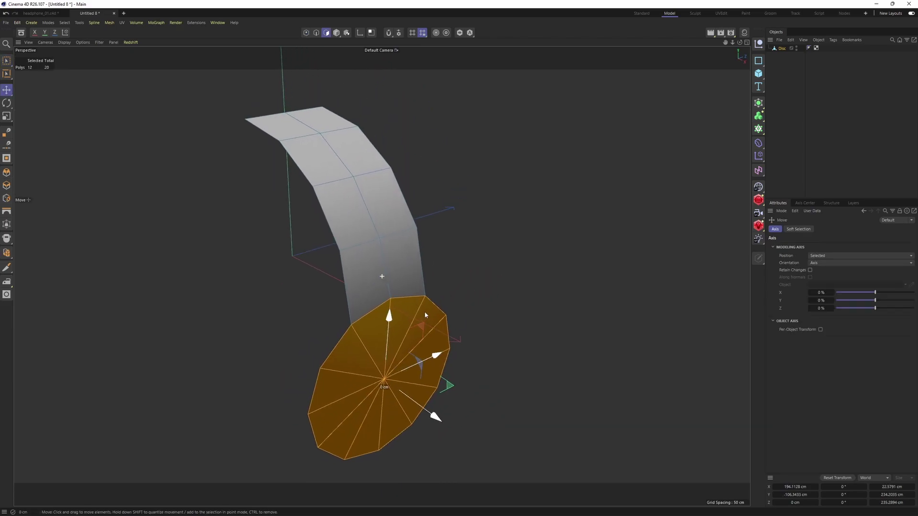
alt+drag(425, 315, 454, 277)
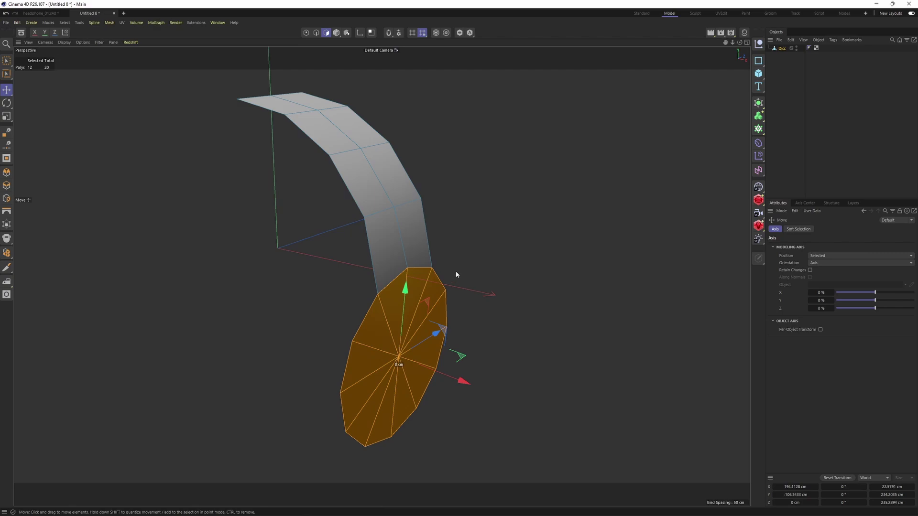
scroll(425, 291, up, 1)
middle_click(426, 291)
middle_click(332, 237)
alt+middle_drag(400, 295, 391, 234)
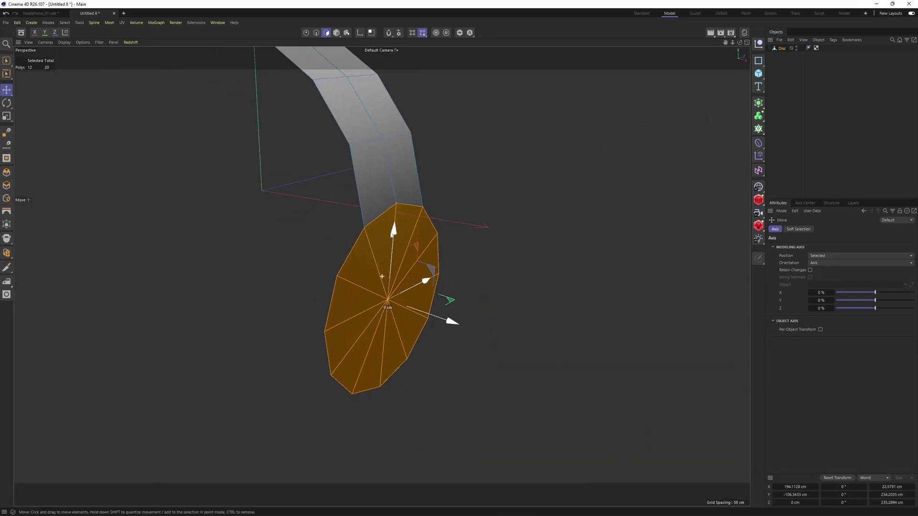
mouse_move(390, 234)
alt+mouse_down()
mouse_move(348, 241)
mouse_move(363, 268)
mouse_move(384, 244)
alt+mouse_up()
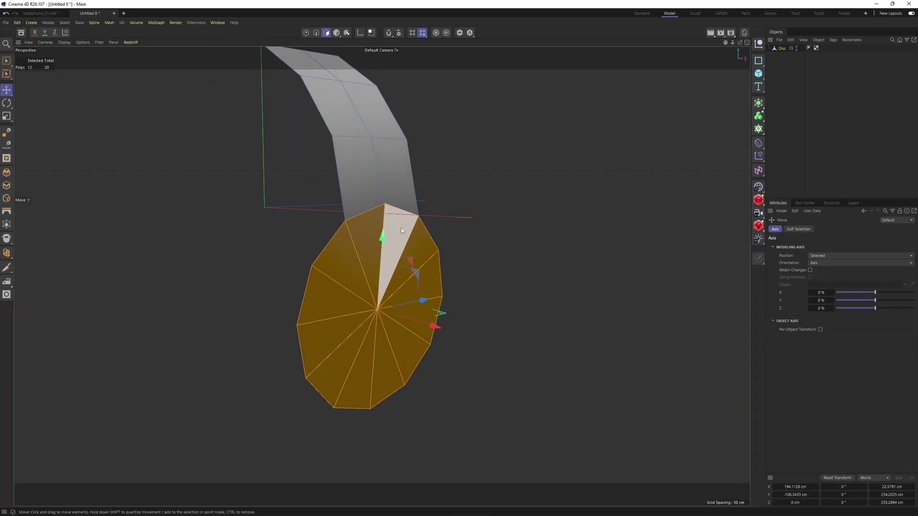
right_click(489, 252)
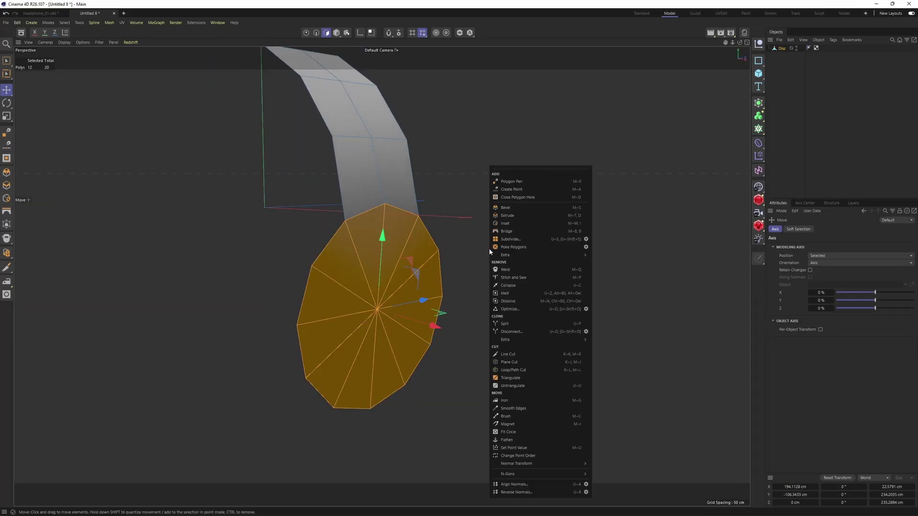
click(513, 293)
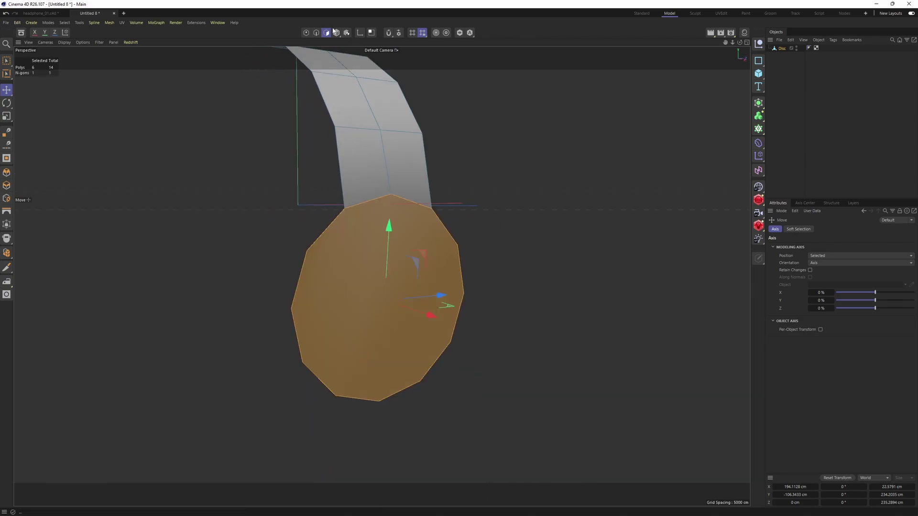
Step: With the Polygon Pen in point mode, cut three horizontal edges across the disc between opposite rim points
click(307, 33)
mouse_move(381, 275)
alt+mouse_down()
mouse_move(390, 240)
mouse_move(373, 264)
alt+mouse_up()
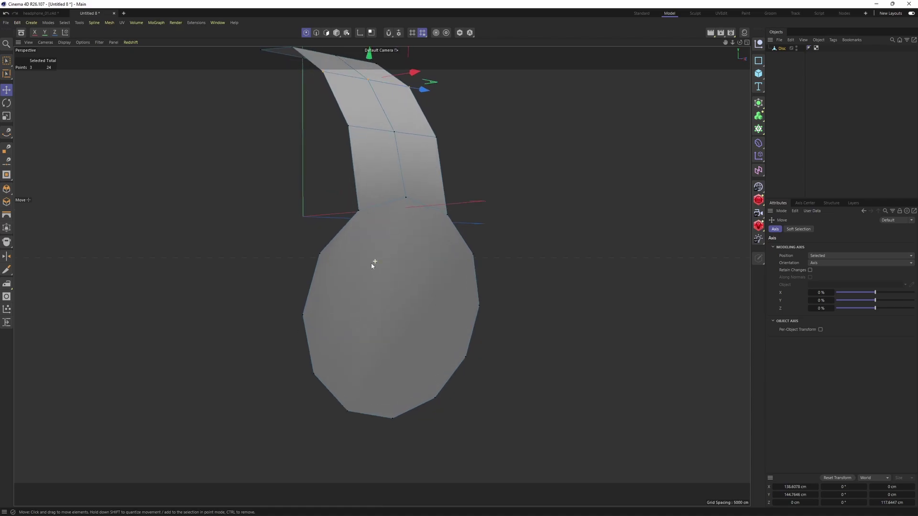
click(319, 255)
shift+click(474, 256)
right_click(514, 177)
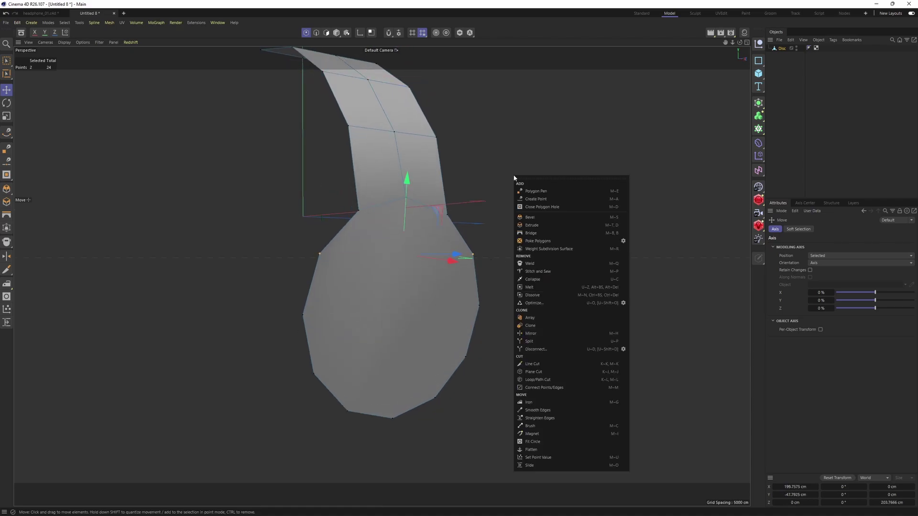
click(536, 192)
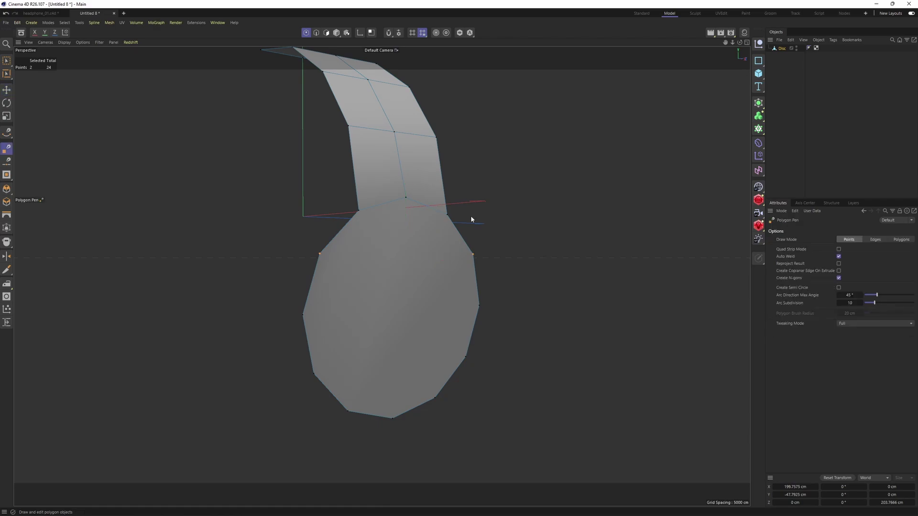
click(320, 254)
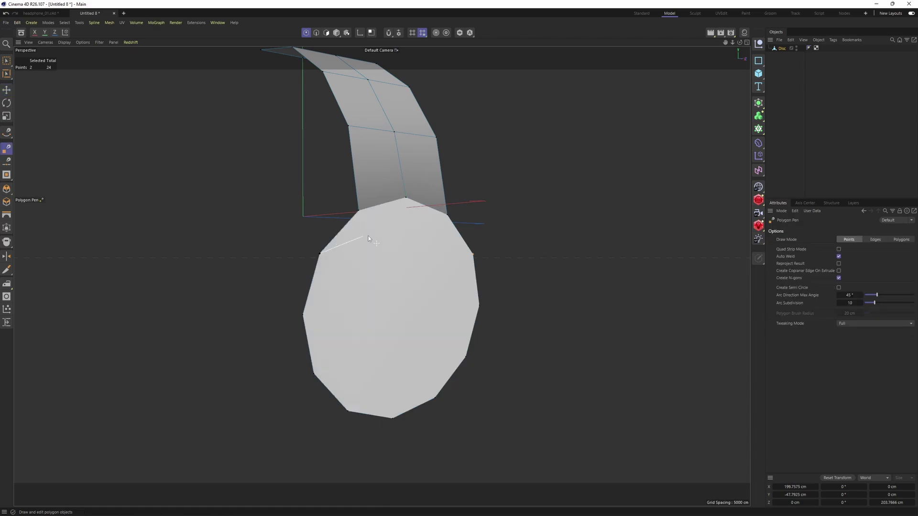
click(473, 255)
click(303, 314)
click(478, 305)
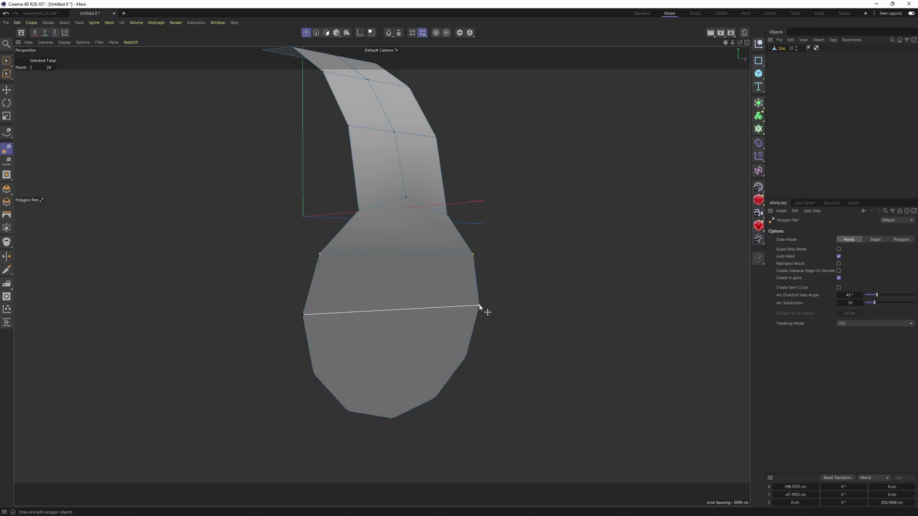
click(315, 373)
click(465, 357)
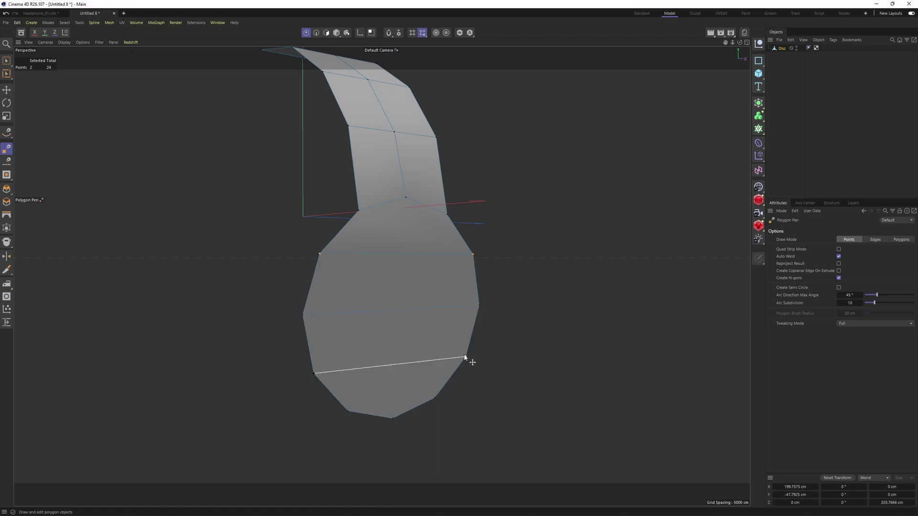
alt+drag(465, 356, 439, 341)
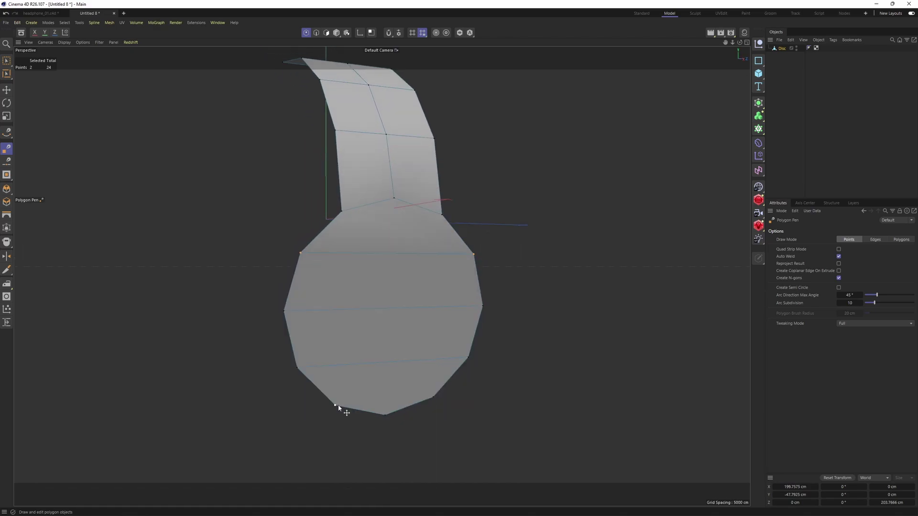
click(336, 405)
click(383, 407)
key(Escape)
Step: Cut a vertical edge through the disc's middle from its top centre point to its bottom point with the Polygon Pen
alt+drag(440, 288, 392, 218)
click(390, 199)
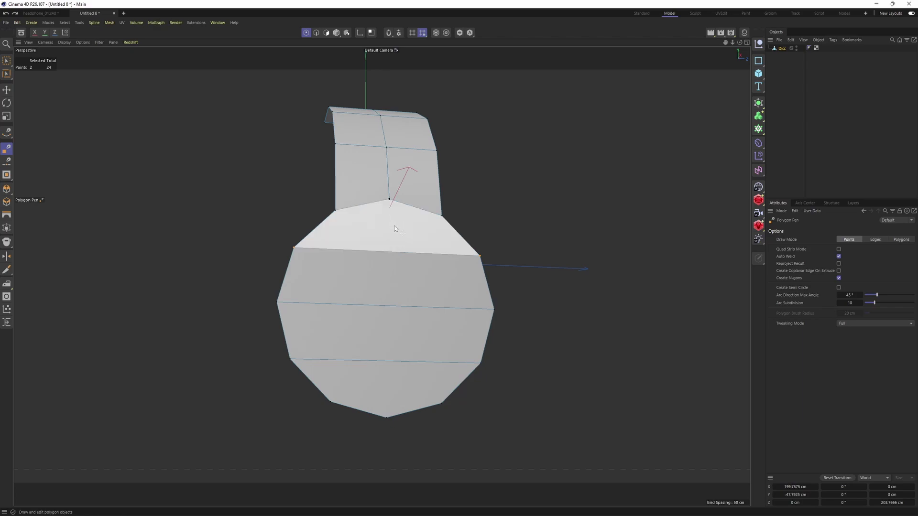
click(387, 418)
alt+drag(393, 295, 407, 318)
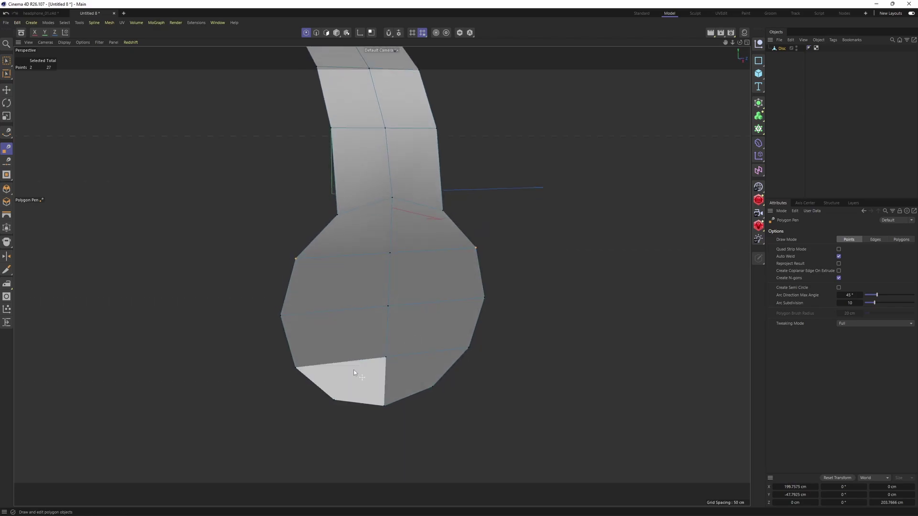
Step: Add a Symmetry object on the ZY mirror plane and make the Disc its child to mirror the ear cup and headband
alt+drag(431, 203, 678, 115)
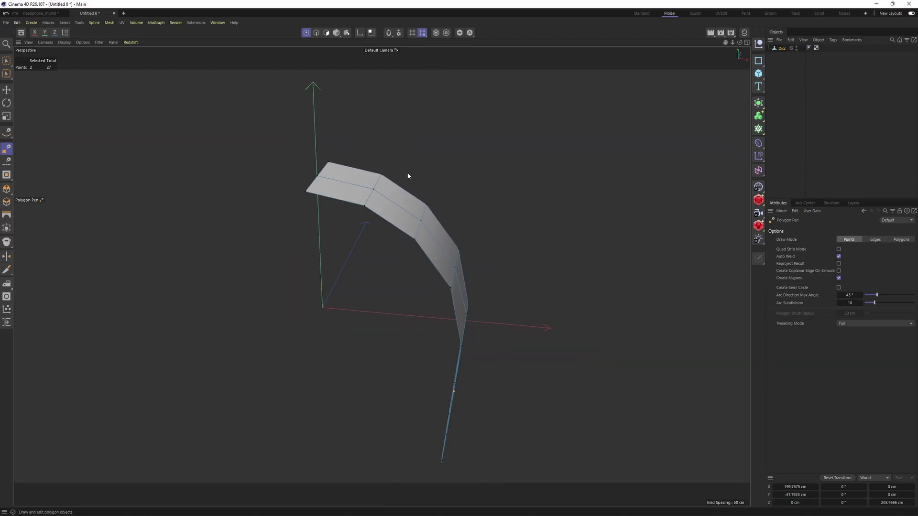
alt+drag(408, 176, 417, 204)
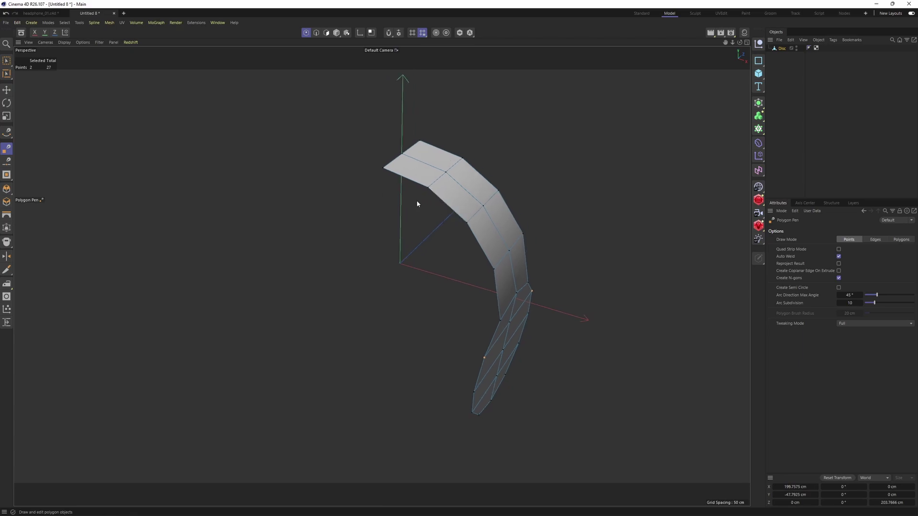
alt+middle_drag(417, 201, 338, 205)
drag(758, 103, 791, 186)
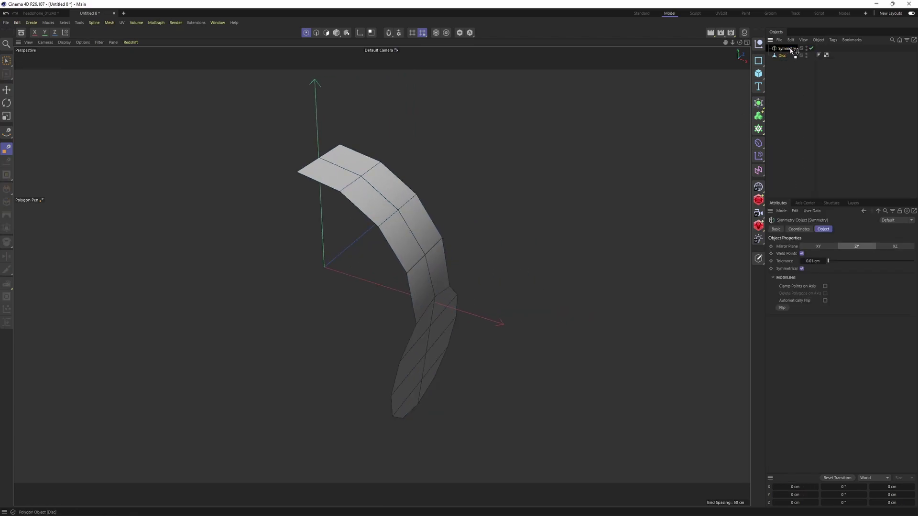
drag(790, 50, 788, 49)
alt+drag(449, 139, 424, 192)
scroll(418, 190, up, 5)
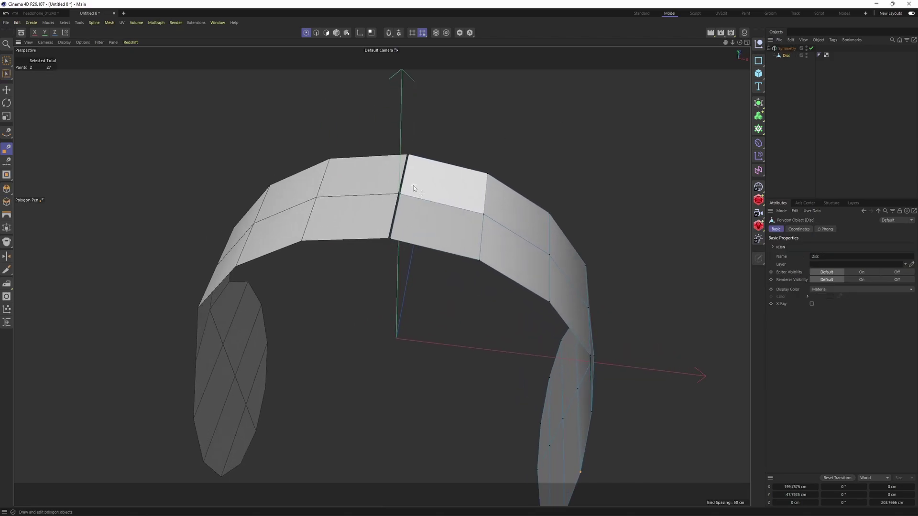
Step: Select the two open crown edges where the headband meets the mirror plane and set their world X position to 0 cm
key(Return)
key(e)
double_click(400, 191)
scroll(400, 196, up, 4)
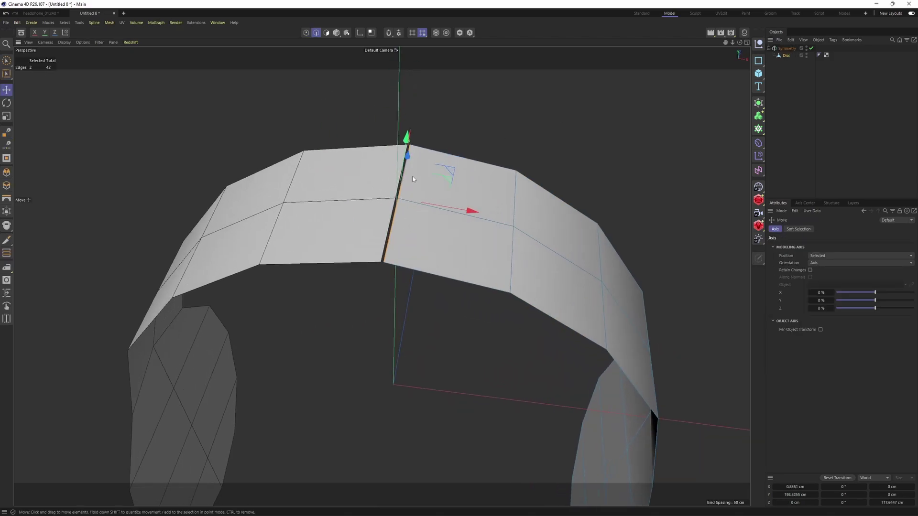
mouse_move(398, 199)
alt+mouse_down()
mouse_move(361, 183)
mouse_move(332, 190)
mouse_move(393, 199)
alt+mouse_up()
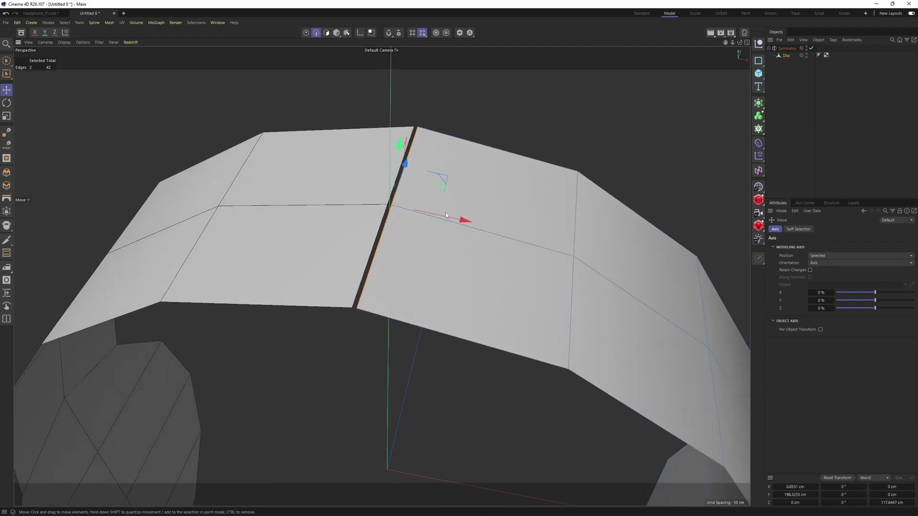
drag(466, 221, 462, 219)
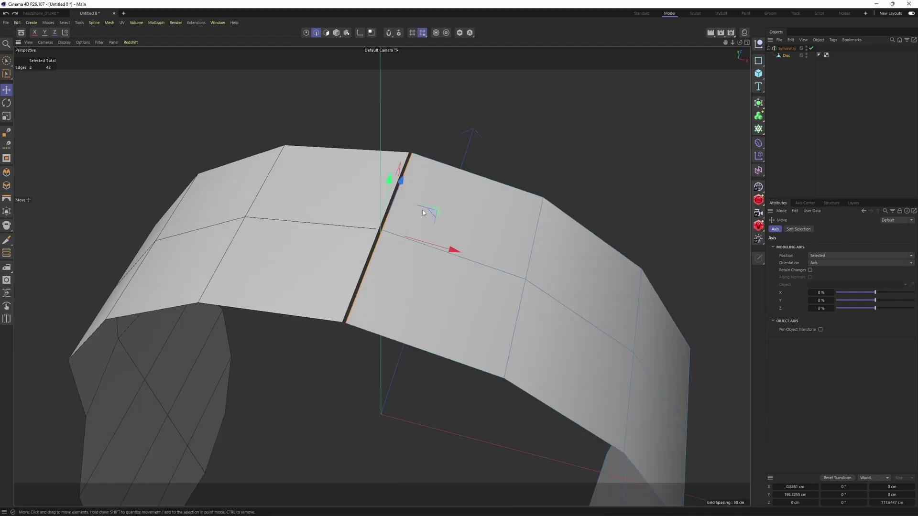
click(396, 191)
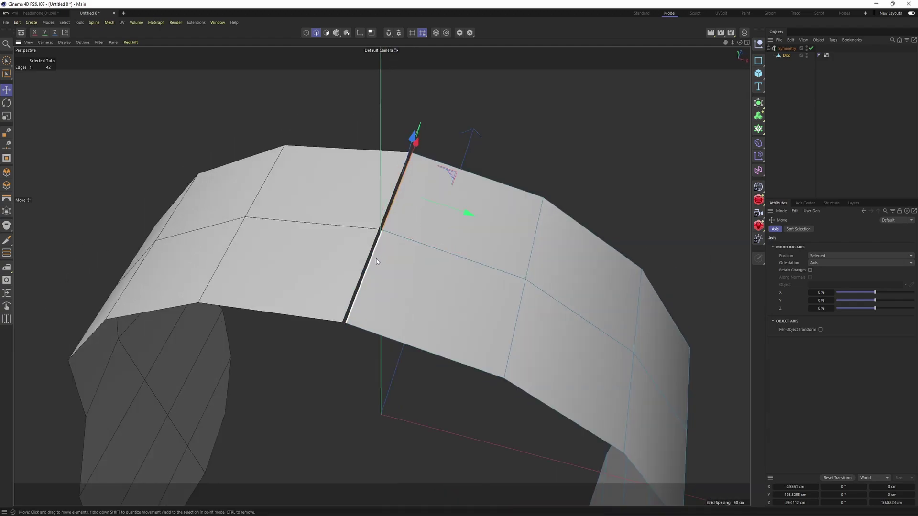
shift+click(371, 259)
alt+drag(442, 276, 391, 225)
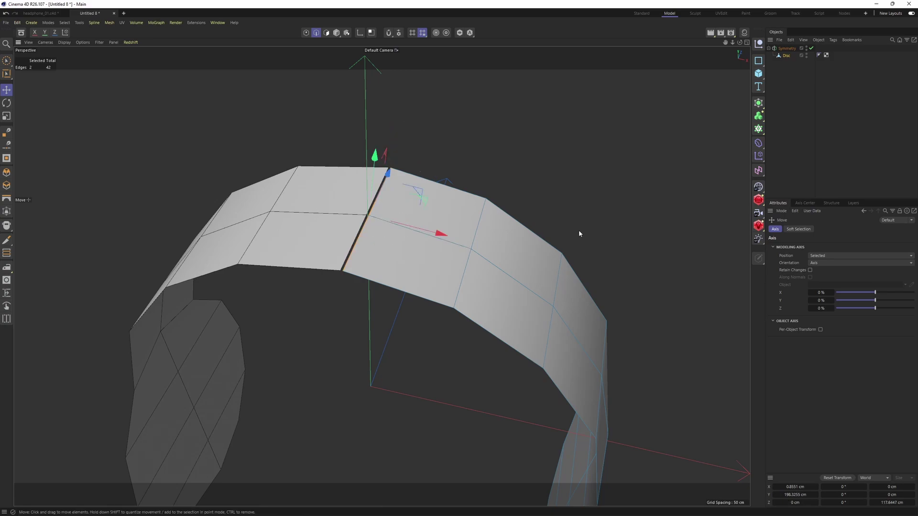
click(870, 478)
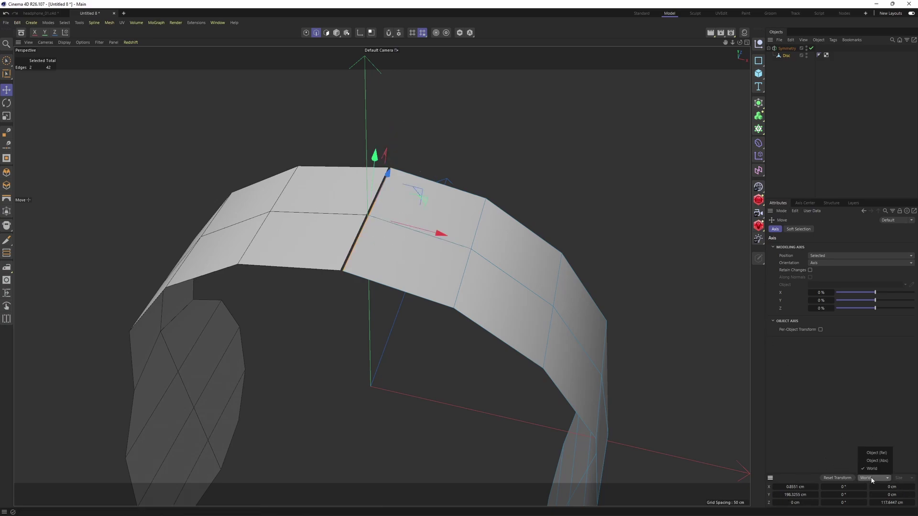
click(873, 470)
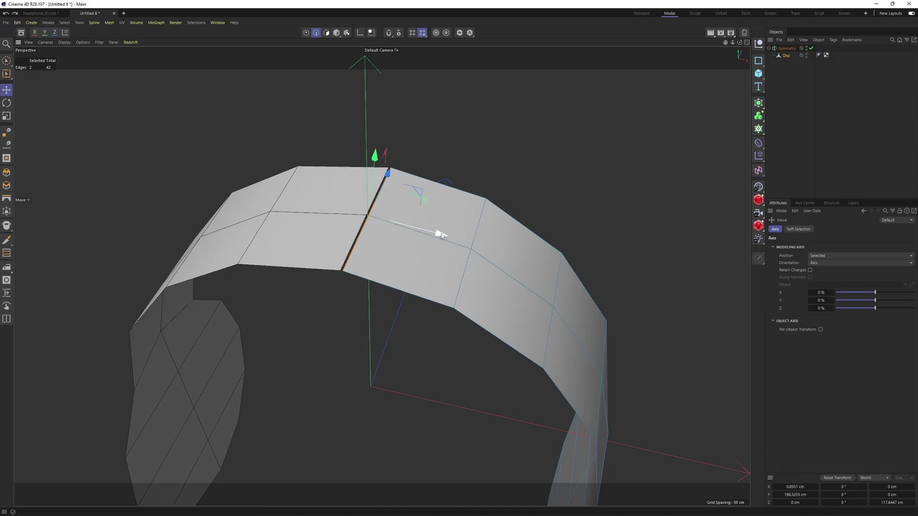
drag(438, 237, 453, 241)
key(ctrl+z)
text(0)
key(Return)
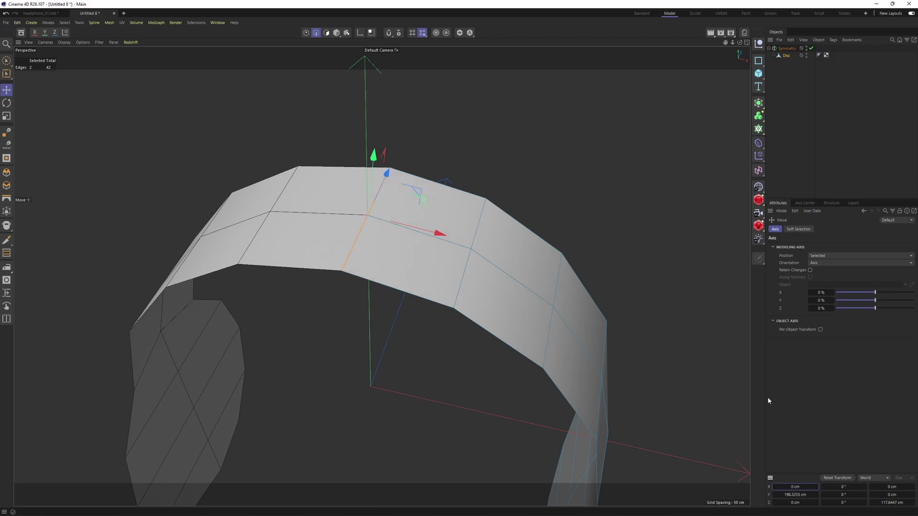
Step: Switch to polygon mode and select all polygons of the Disc
alt+drag(484, 393, 383, 272)
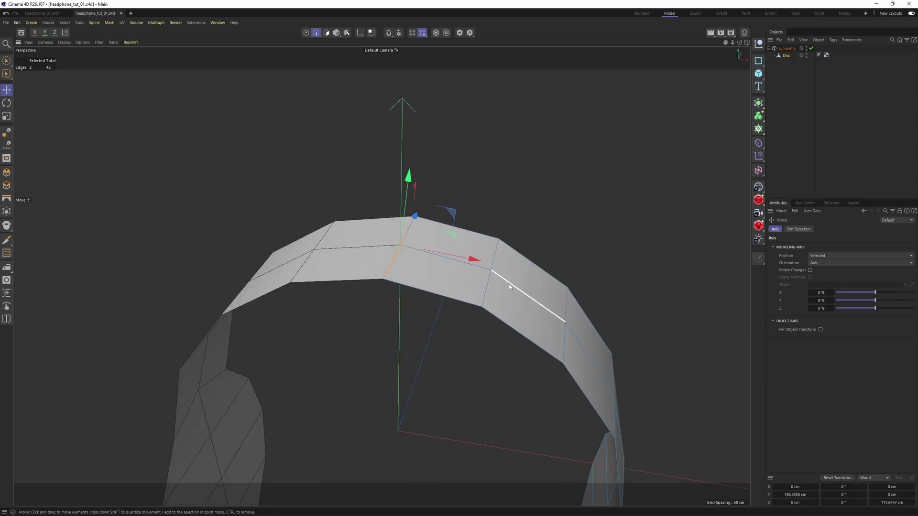
alt+drag(509, 287, 736, 129)
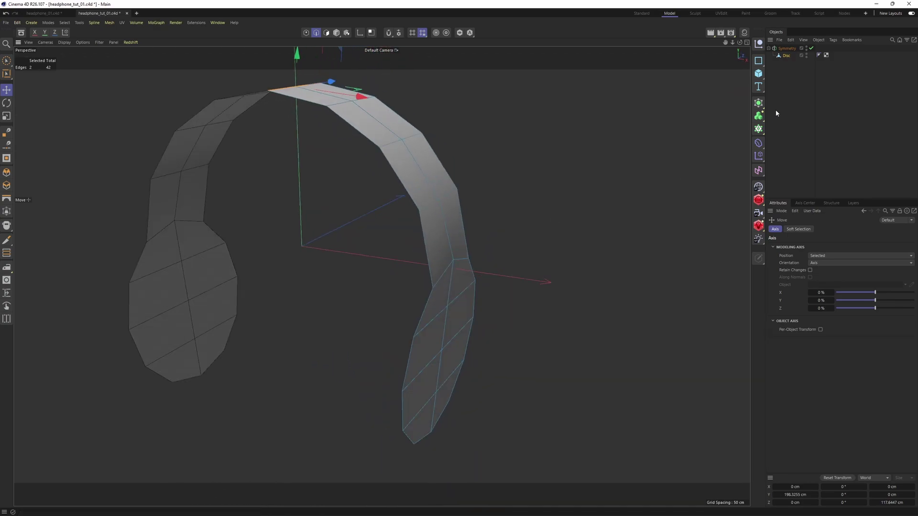
alt+drag(466, 148, 487, 210)
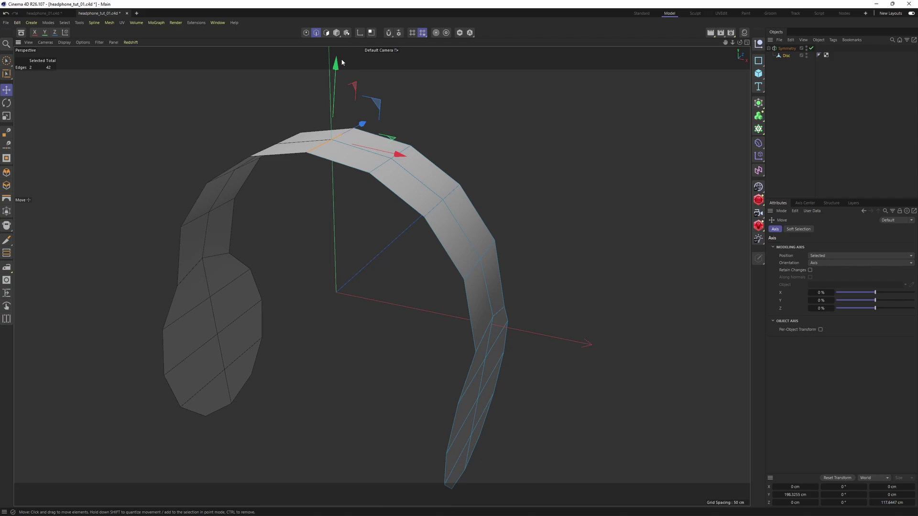
click(327, 34)
alt+drag(382, 143, 419, 194)
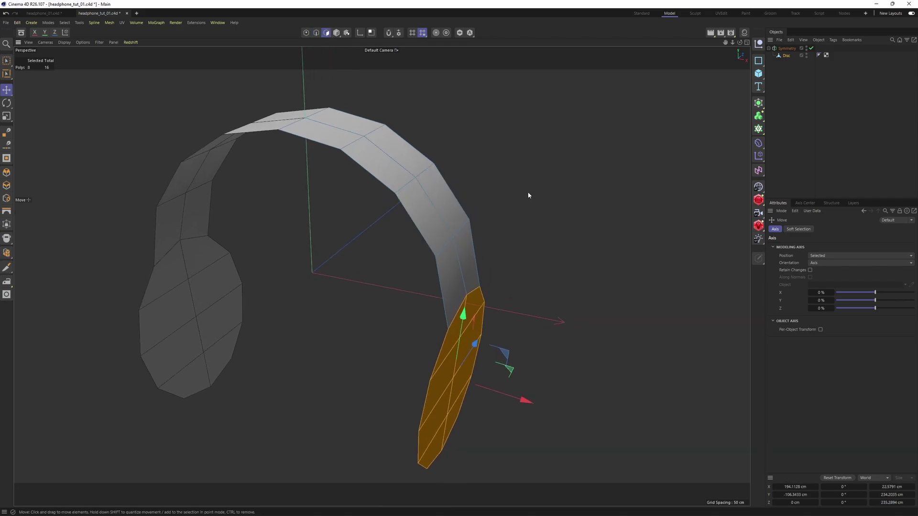
key(ctrl+a)
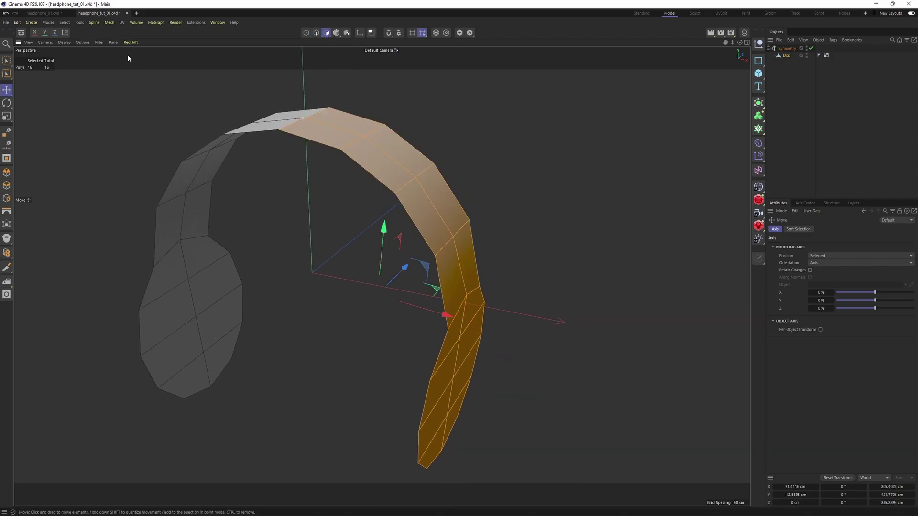
click(64, 22)
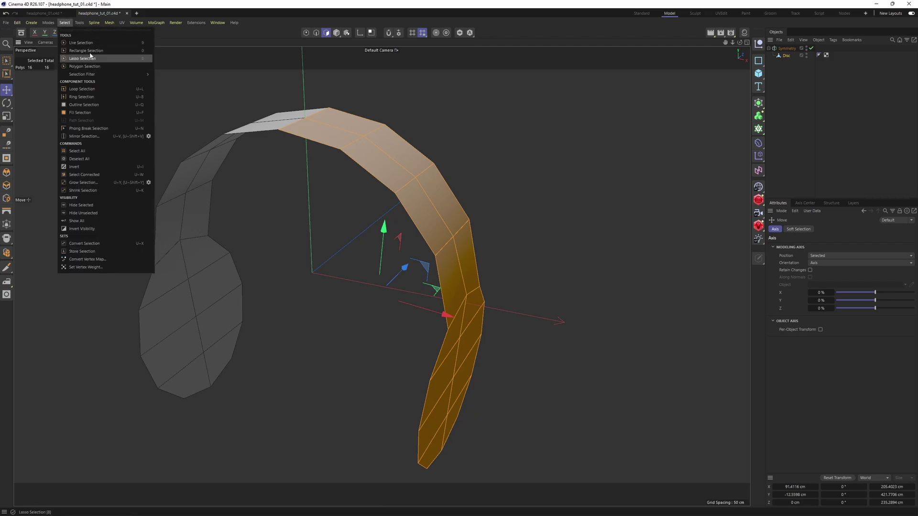
click(78, 151)
Step: Try to extrude the selected polygons with an offset of -15 cm and Create Caps disabled, and undo it
alt+drag(307, 205, 482, 165)
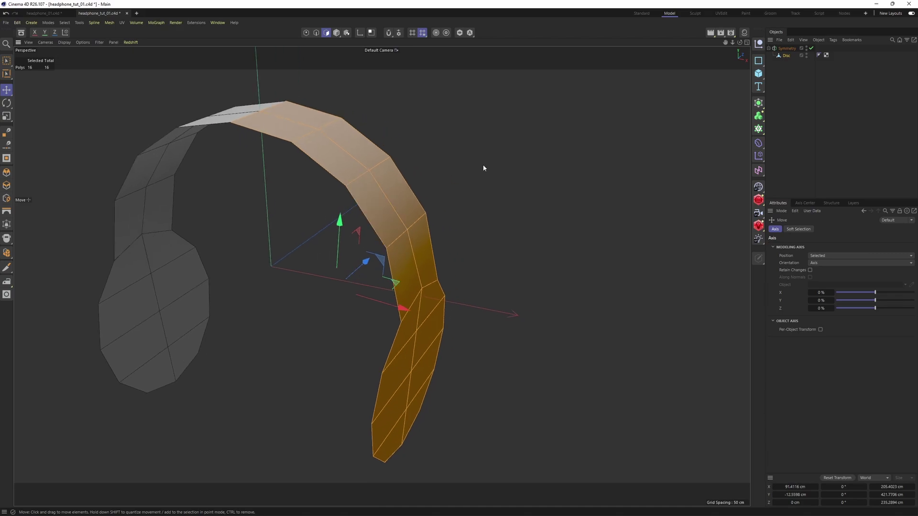
right_click(483, 164)
click(501, 215)
alt+drag(501, 213, 507, 237)
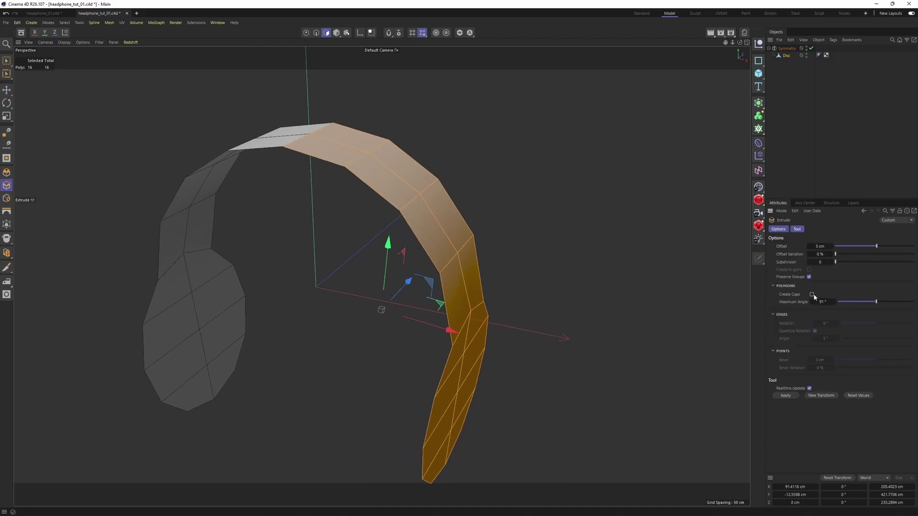
drag(543, 265, 511, 265)
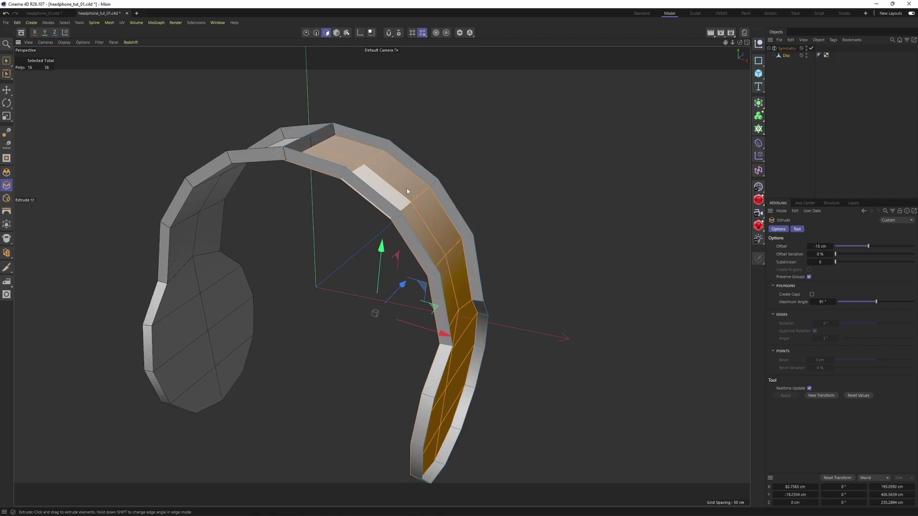
key(ctrl+z)
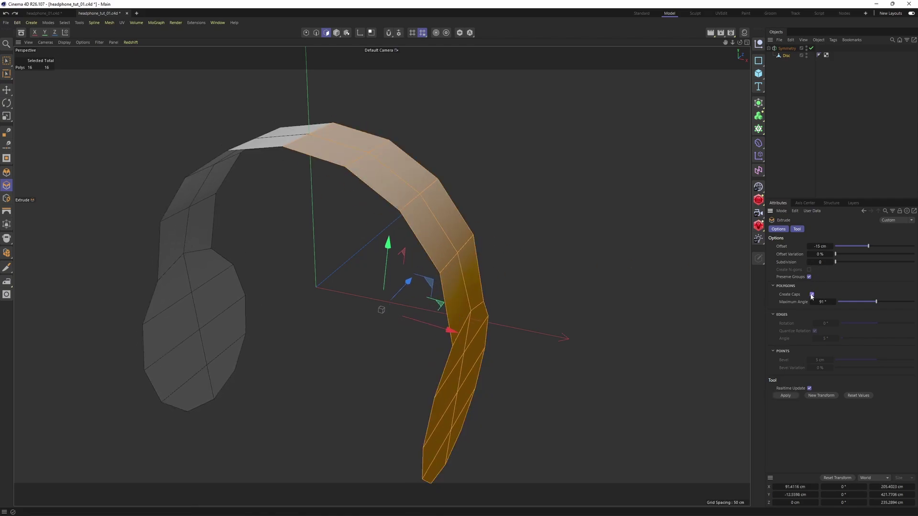
Step: In the front view, try to extrude the selected polygons by about 27 cm with Create Caps enabled and inspect the crown seam
middle_click(607, 302)
middle_click(623, 359)
drag(614, 356, 650, 356)
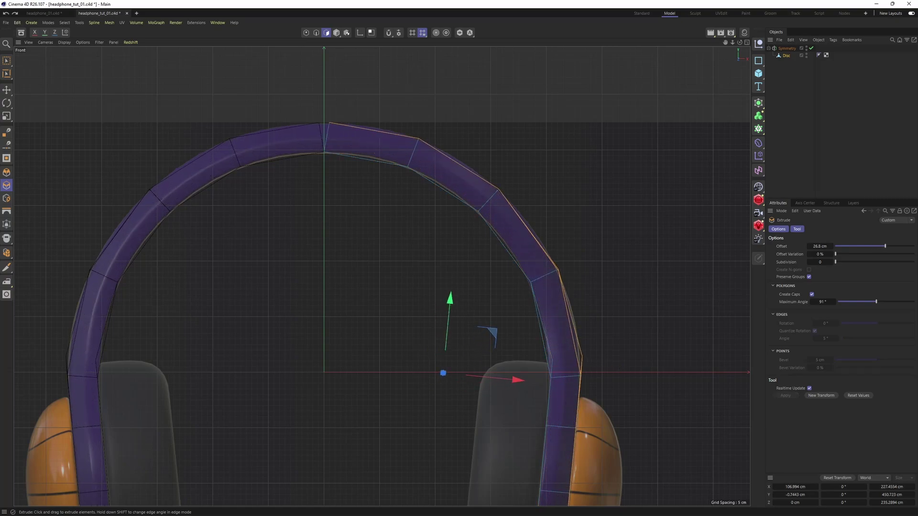
middle_click(554, 338)
middle_click(323, 176)
alt+middle_drag(323, 176, 414, 244)
scroll(414, 192, up, 1)
alt+drag(414, 192, 417, 231)
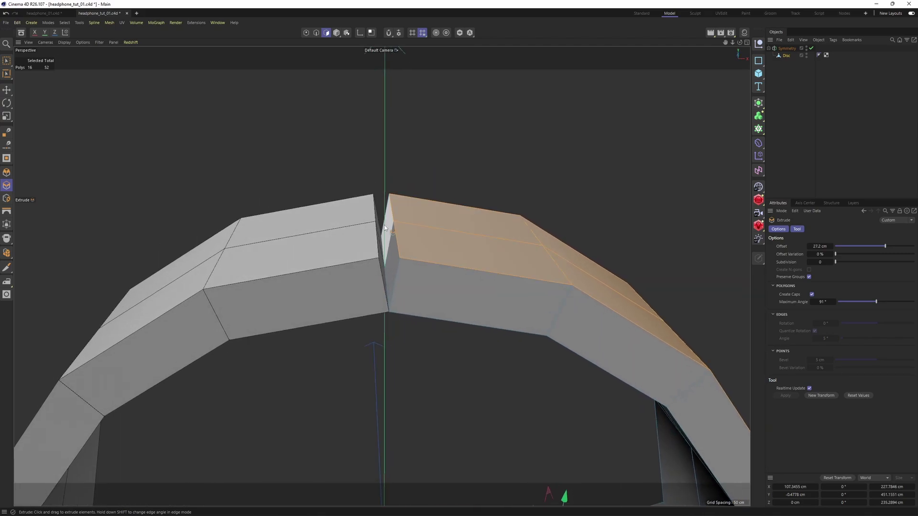
alt+middle_drag(391, 201, 389, 223)
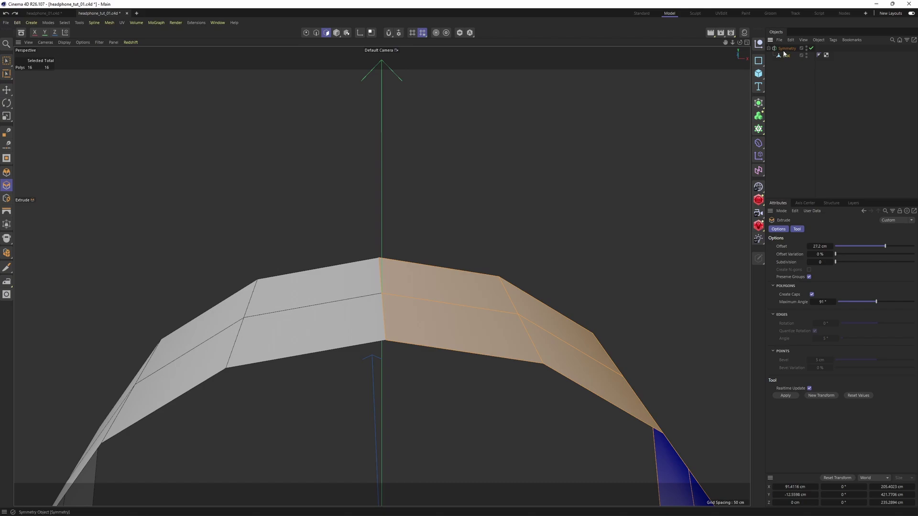
Step: On the Symmetry object, enable Clamp Points on Axis and Delete Polygons on Axis, and set the tolerance to 5 cm
click(785, 48)
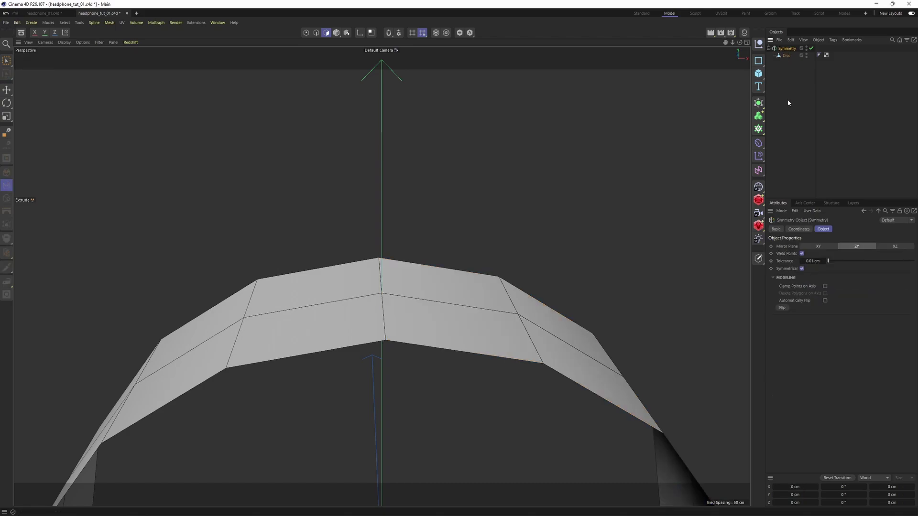
click(825, 286)
click(811, 49)
text(5)
key(Return)
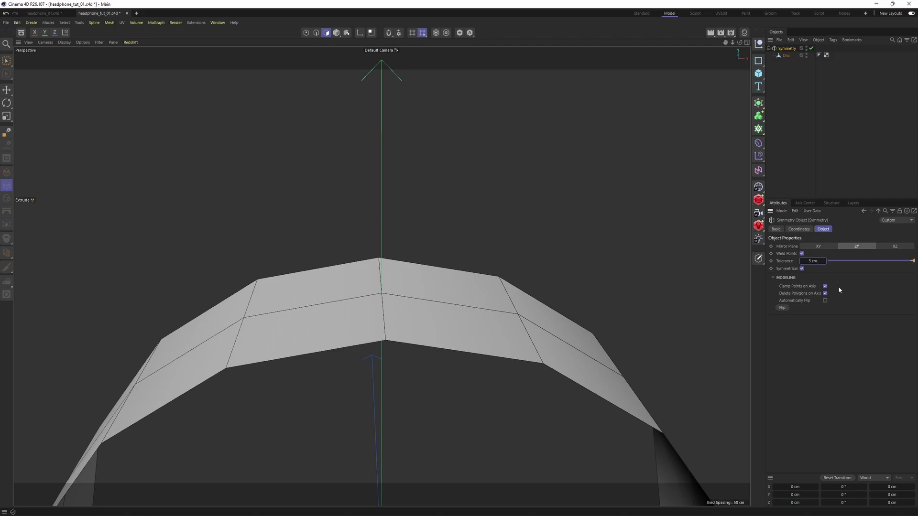
Step: Extrude the Disc's selected polygons outward by about 26.8 cm with caps in the front view, matching the reference headband's thickness
click(782, 56)
alt+middle_drag(517, 249, 450, 211)
alt+drag(451, 211, 392, 250)
scroll(392, 250, down, 3)
right_click(486, 239)
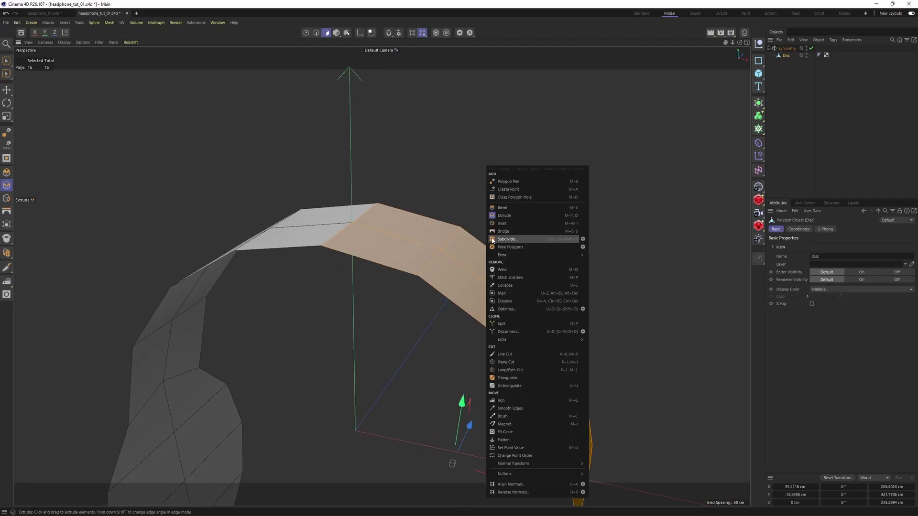
click(513, 214)
middle_click(572, 326)
middle_click(618, 366)
drag(618, 365, 643, 365)
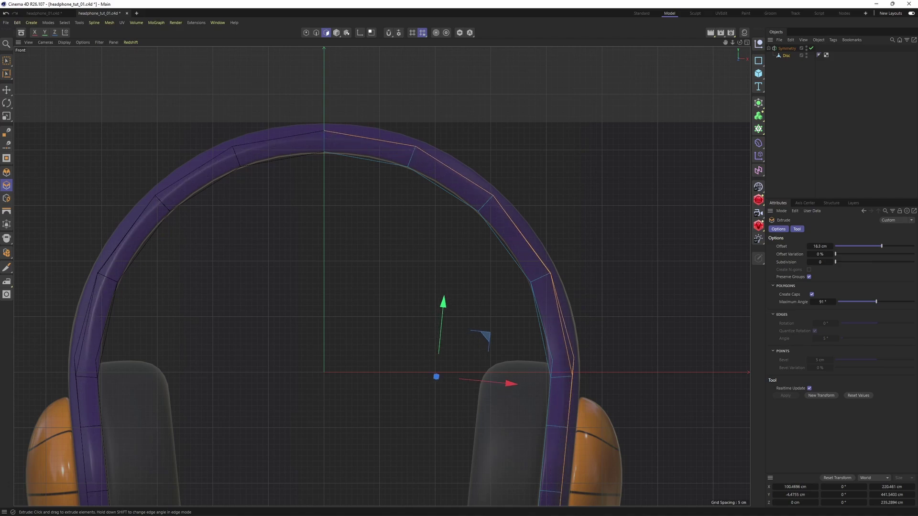
drag(467, 276, 480, 276)
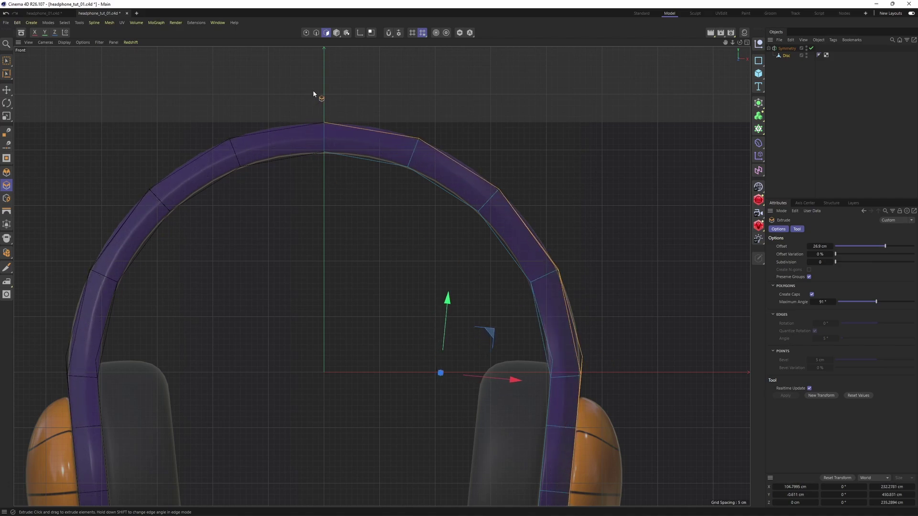
Step: Examine the extruded crown seam up close, temporarily disabling the Symmetry object to check for inner faces at the headband's open end
middle_click(340, 165)
middle_click(340, 166)
alt+drag(301, 181, 434, 231)
scroll(425, 263, up, 3)
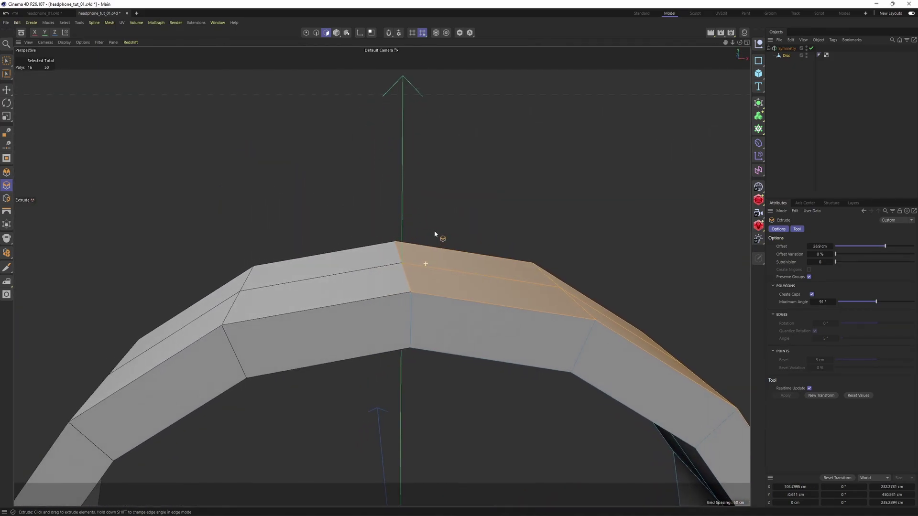
scroll(434, 231, down, 3)
alt+middle_drag(421, 312, 381, 274)
alt+drag(381, 274, 478, 239)
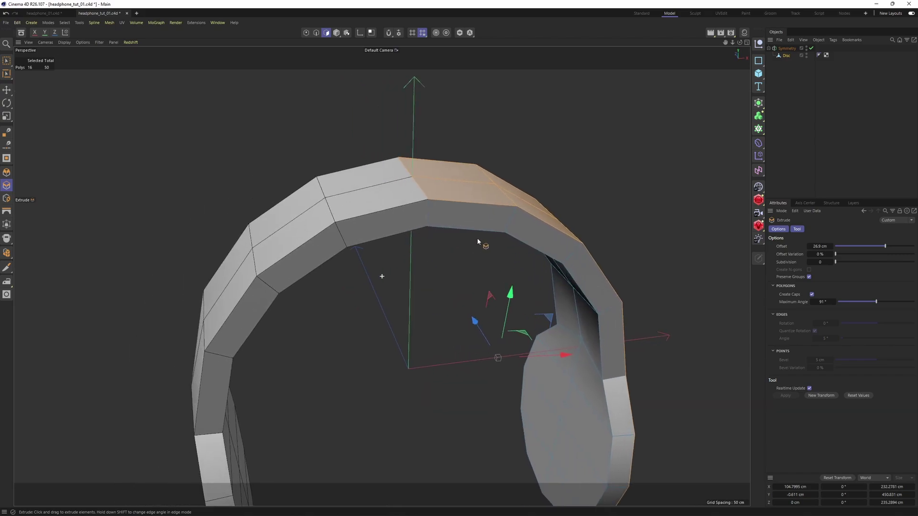
click(812, 48)
scroll(574, 230, up, 3)
alt+drag(574, 230, 305, 165)
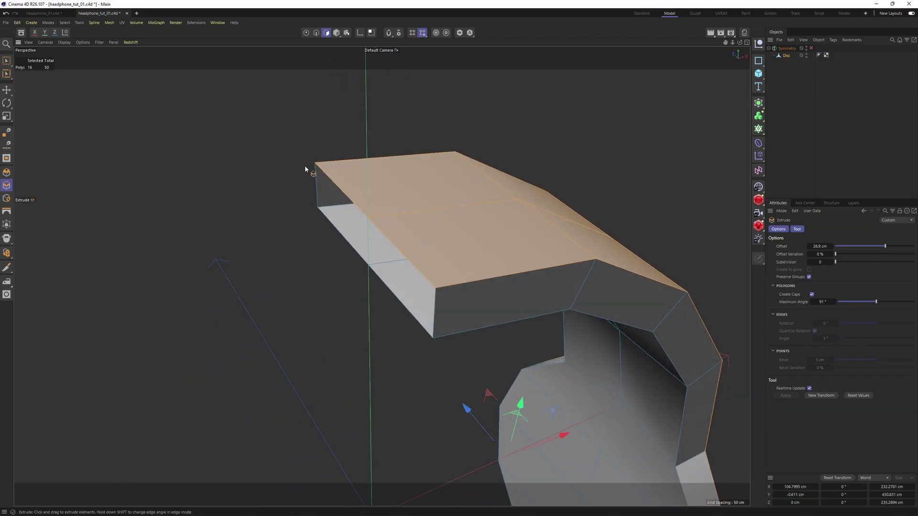
click(812, 48)
scroll(574, 158, down, 3)
alt+drag(531, 210, 517, 323)
Step: Add a loop cut running along the middle of the headband's thickness, at an offset of about 53%, using the front view
middle_click(517, 322)
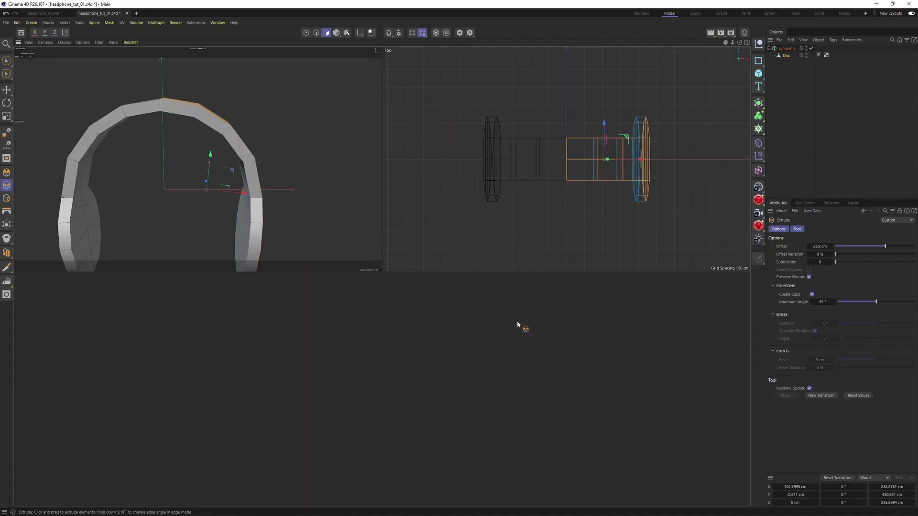
scroll(624, 405, up, 6)
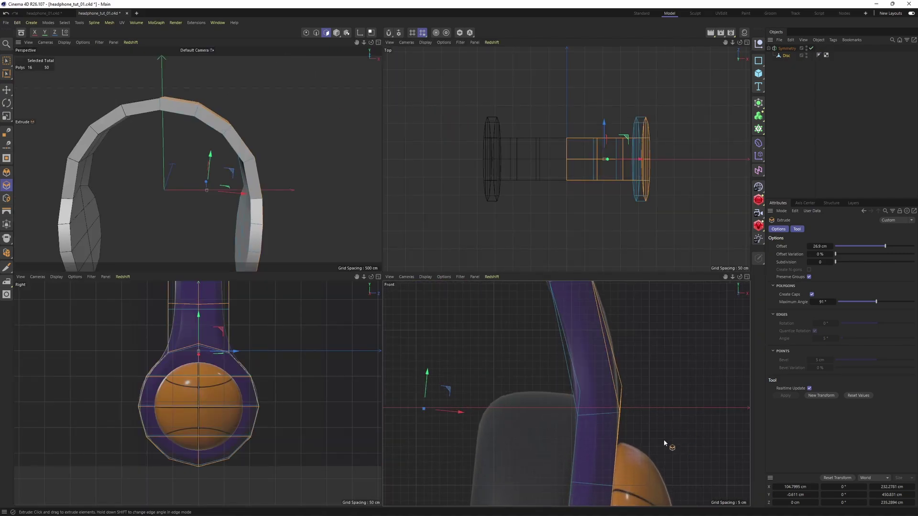
alt+middle_drag(600, 446, 601, 479)
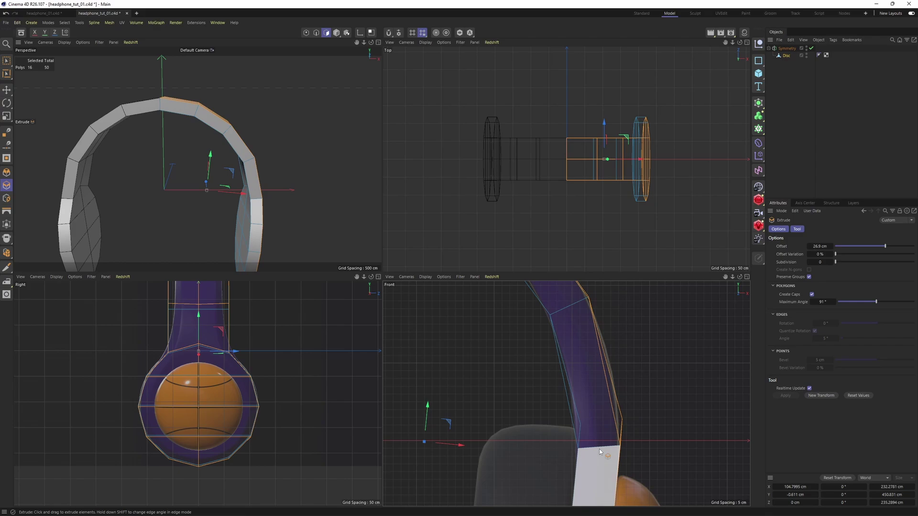
middle_click(256, 211)
alt+drag(421, 225, 364, 254)
right_click(524, 210)
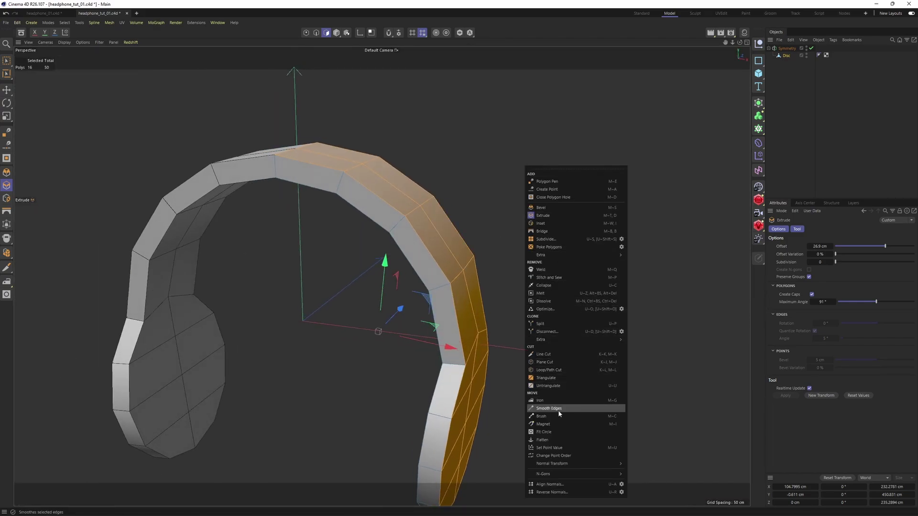
click(548, 370)
middle_click(596, 401)
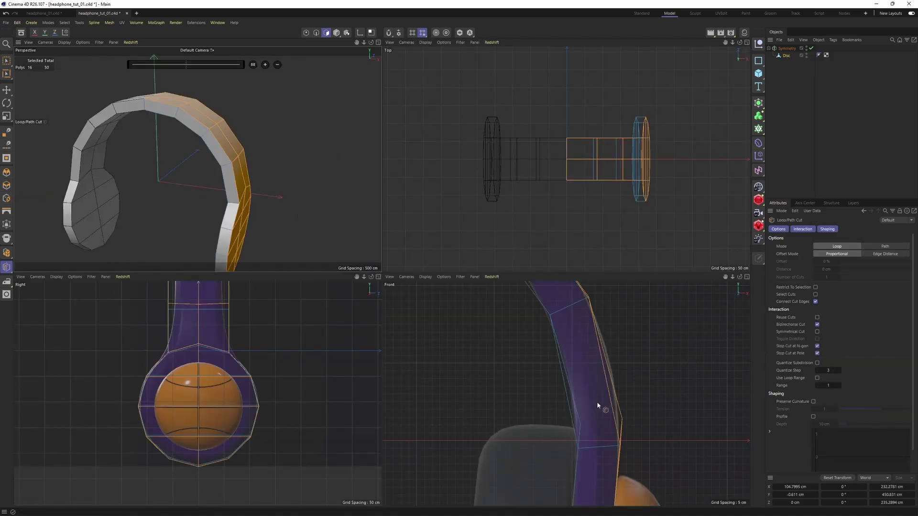
click(600, 457)
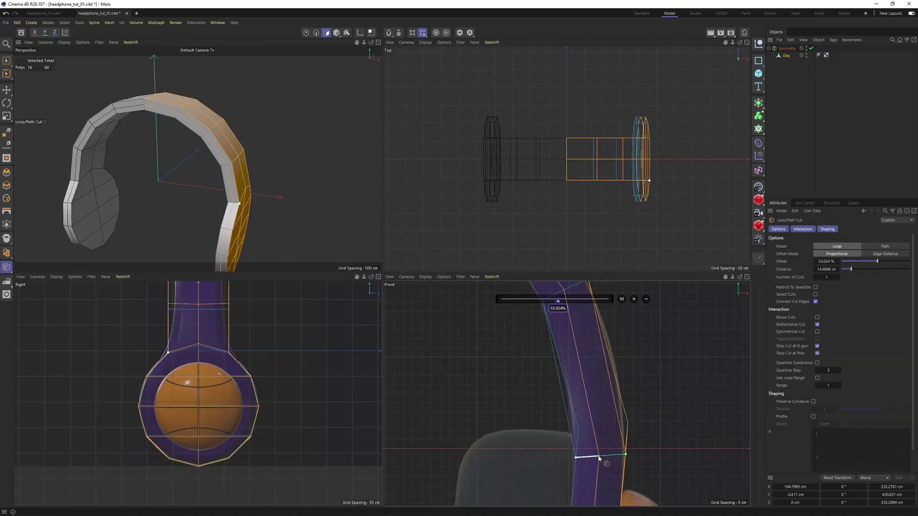
Step: Switch the Disc to edge editing and select the outer rim edges on both sides of the headband and around the ear cup
middle_click(344, 225)
alt+drag(429, 259, 406, 271)
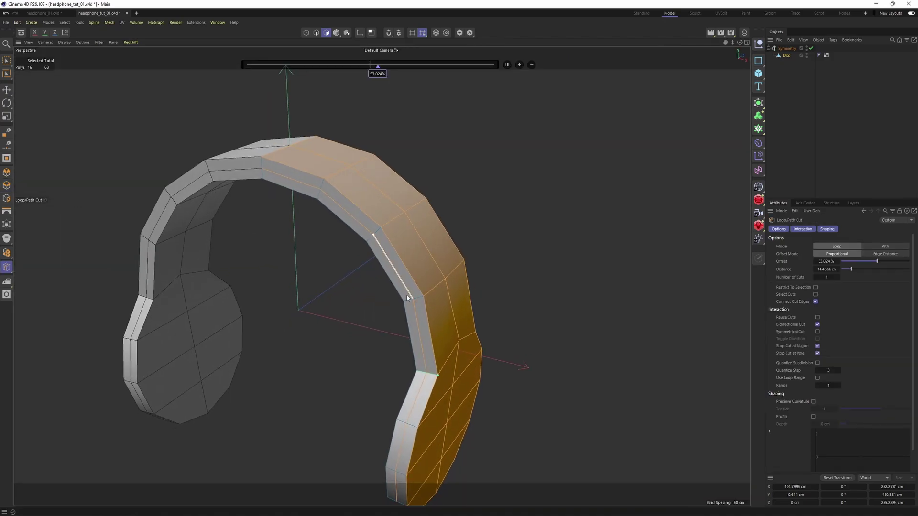
click(316, 32)
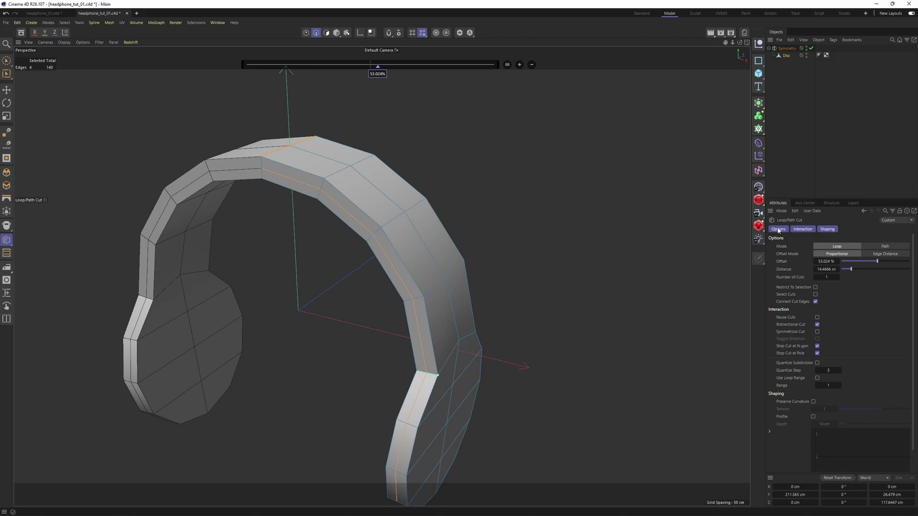
key(e)
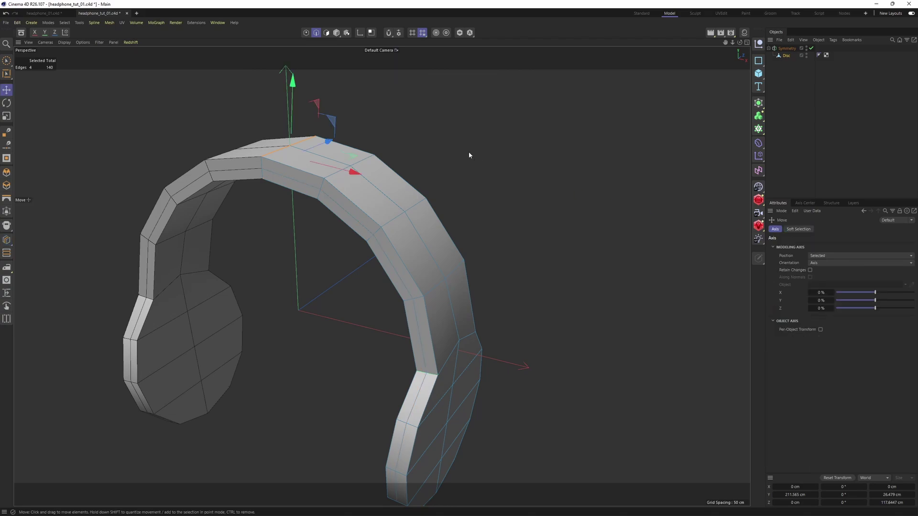
double_click(303, 170)
alt+middle_drag(454, 279, 401, 194)
alt+drag(400, 194, 374, 168)
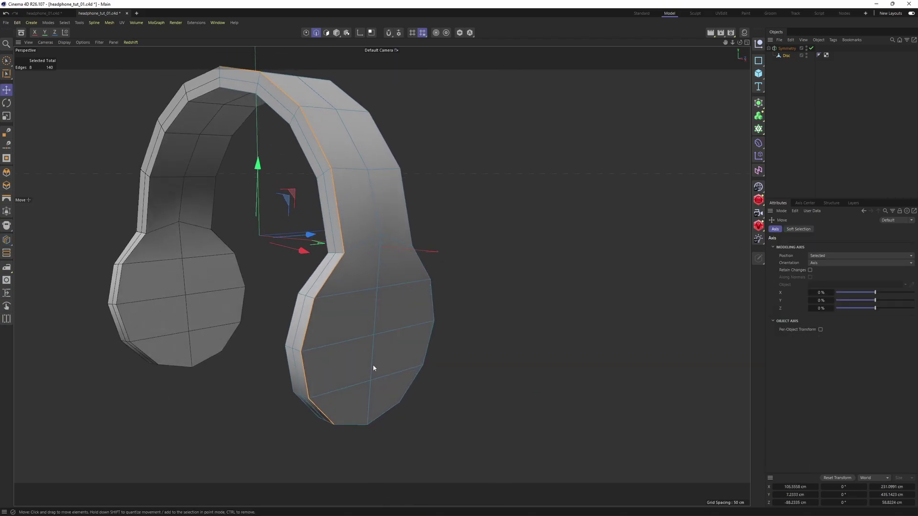
shift+click(352, 423)
shift+double_click(425, 352)
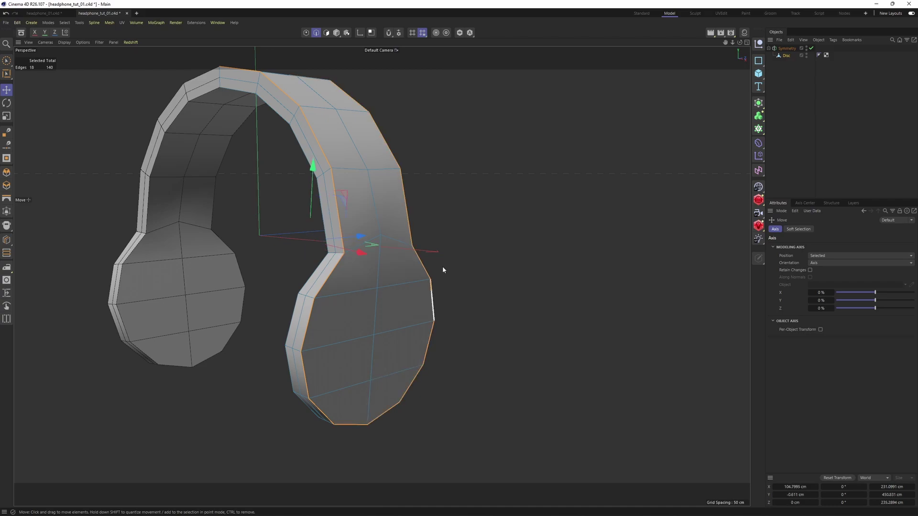
Step: Slide the selected rim edges inward by about 14.7 cm to match the reference in the right view, chamfering the outer sides
alt+drag(442, 265, 471, 206)
right_click(472, 206)
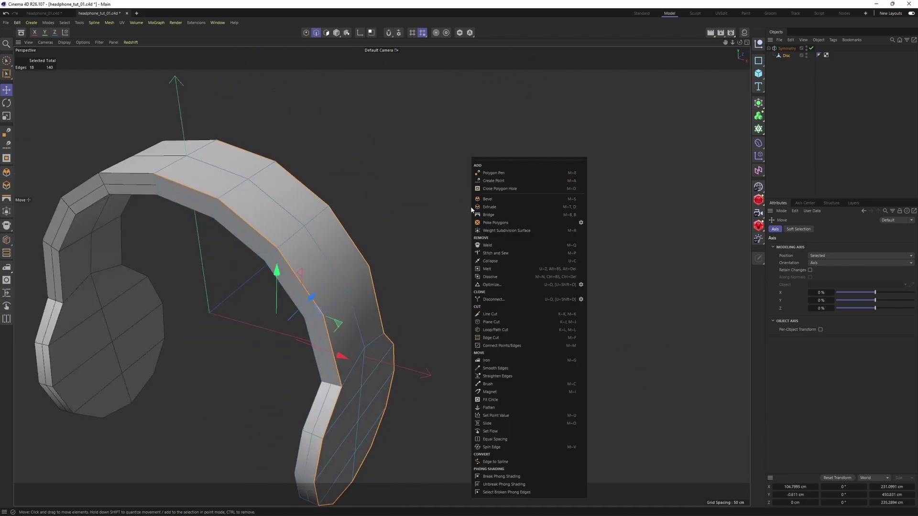
click(487, 424)
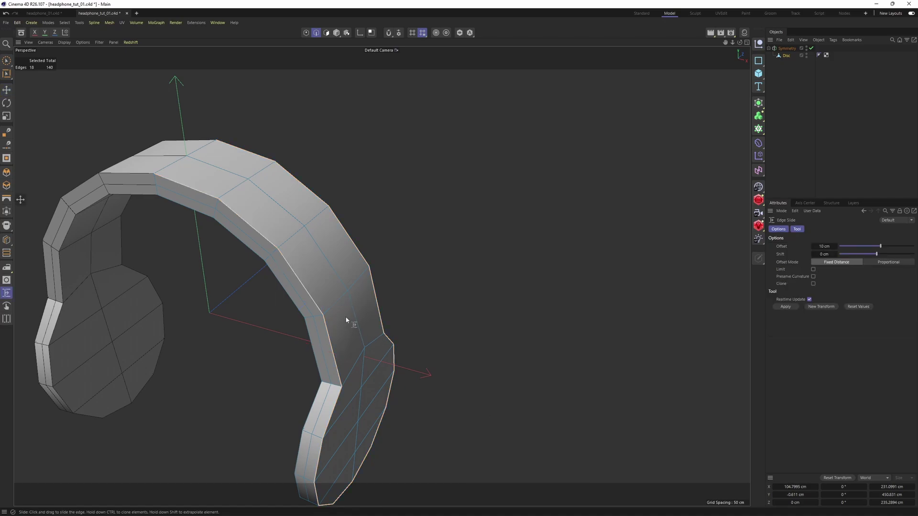
alt+drag(349, 318, 271, 234)
middle_click(271, 234)
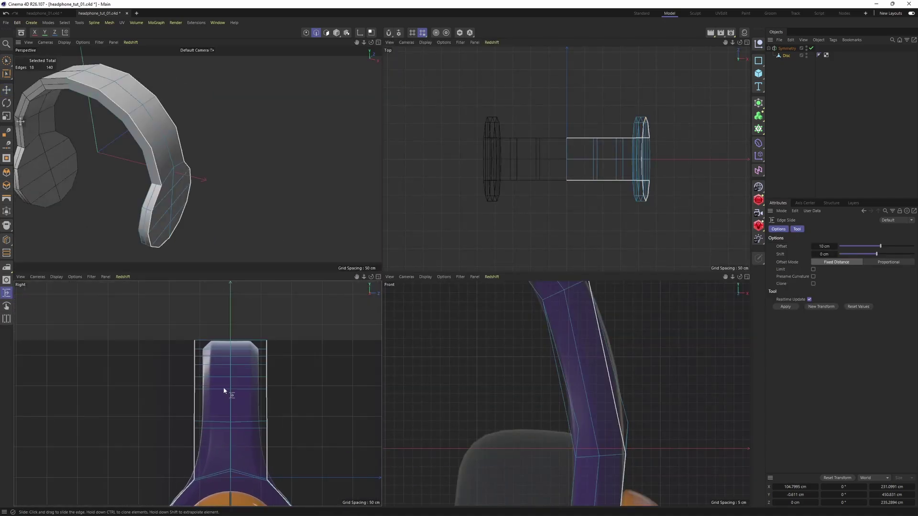
scroll(225, 382, up, 5)
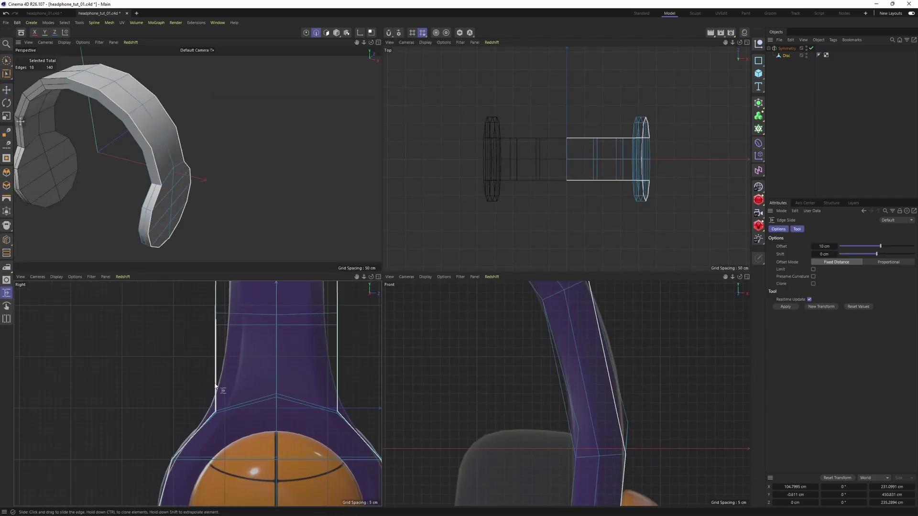
drag(215, 387, 232, 388)
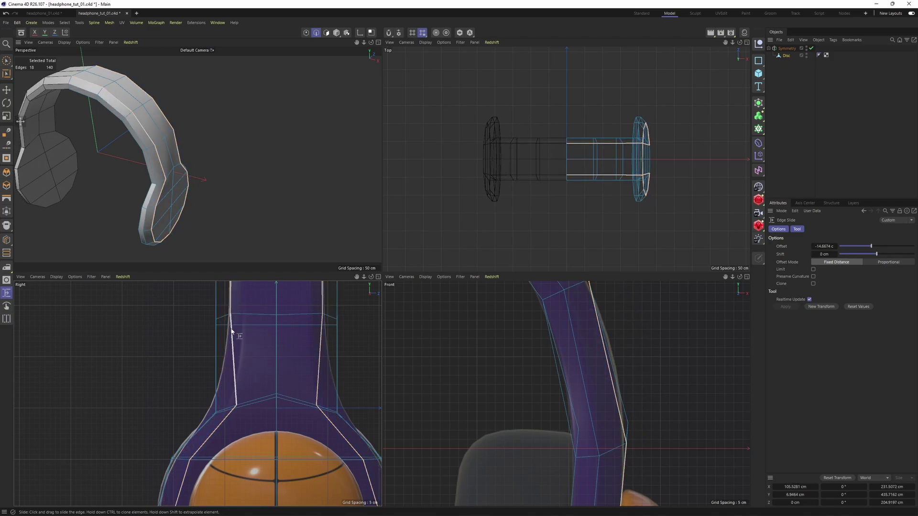
middle_click(217, 188)
alt+drag(338, 305, 266, 278)
middle_click(282, 325)
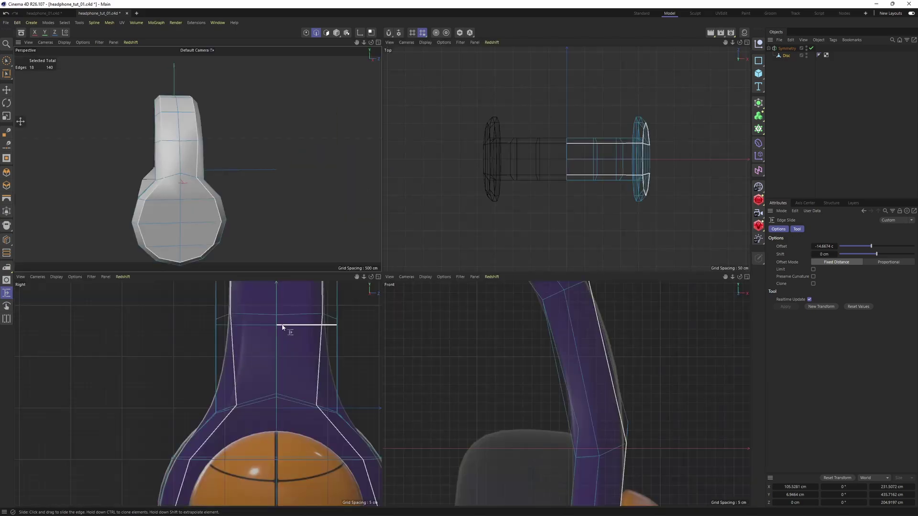
Step: Select all points of the headband above the neck in the right view and scale them narrower along Z to about 94 cm
middle_click(273, 320)
scroll(282, 301, down, 4)
alt+middle_drag(357, 193, 327, 290)
scroll(328, 289, up, 1)
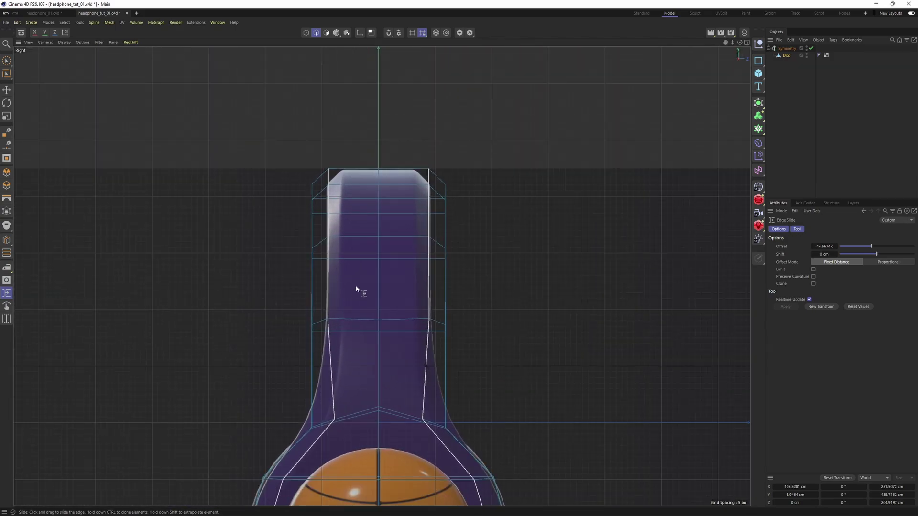
click(307, 33)
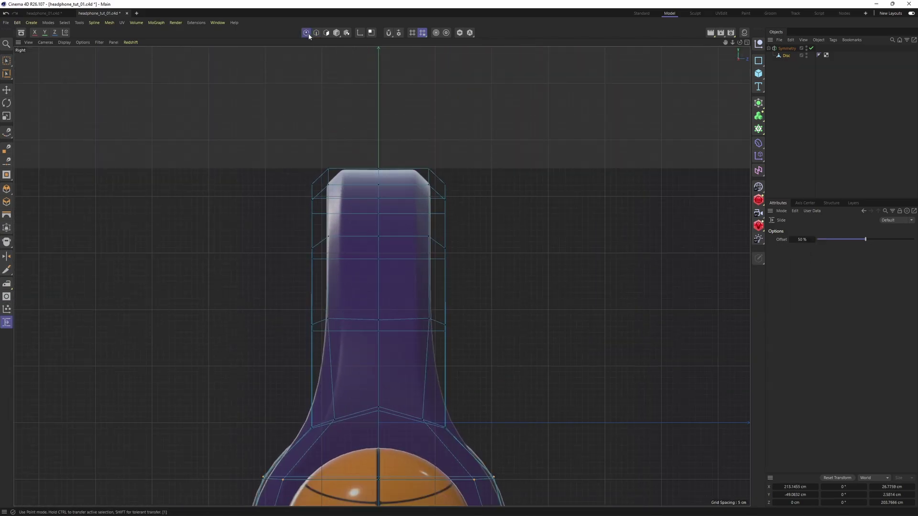
click(7, 62)
click(47, 86)
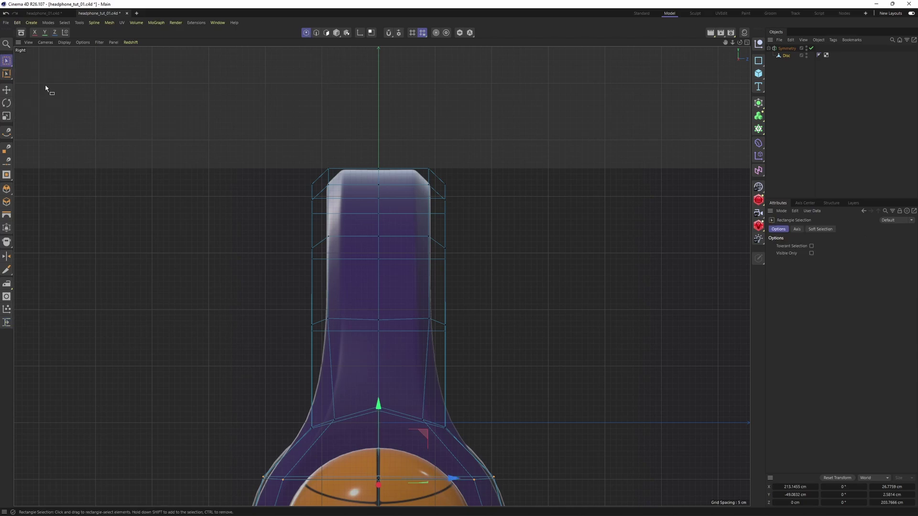
drag(205, 95, 490, 348)
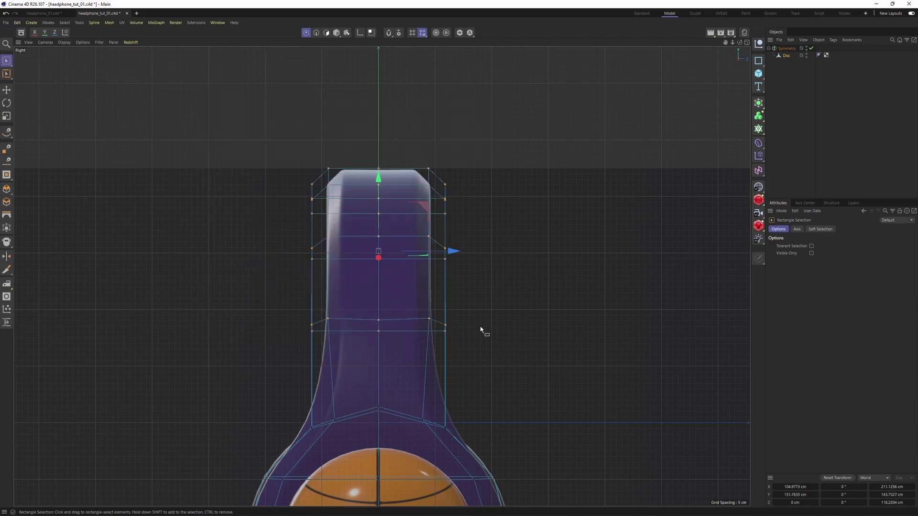
click(7, 117)
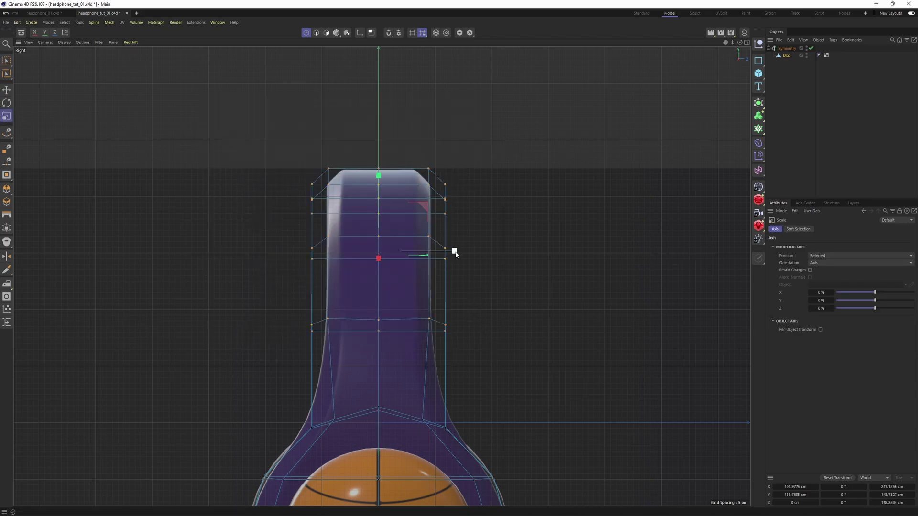
drag(453, 251, 440, 252)
Step: Lower the two outer-face points at the neck above the ear cup, spread them to about 81 cm, and adjust the center point between them
middle_click(440, 251)
middle_click(227, 155)
alt+drag(305, 232, 367, 300)
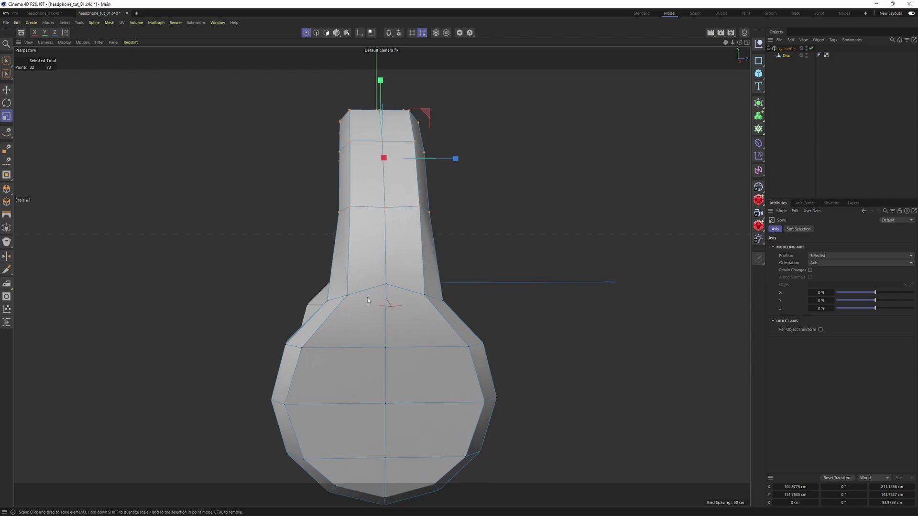
click(350, 299)
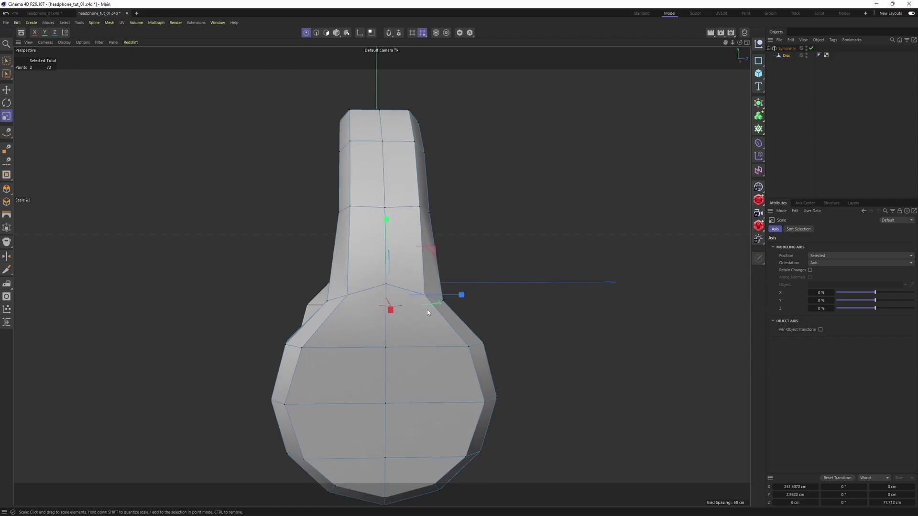
scroll(427, 312, up, 2)
key(e)
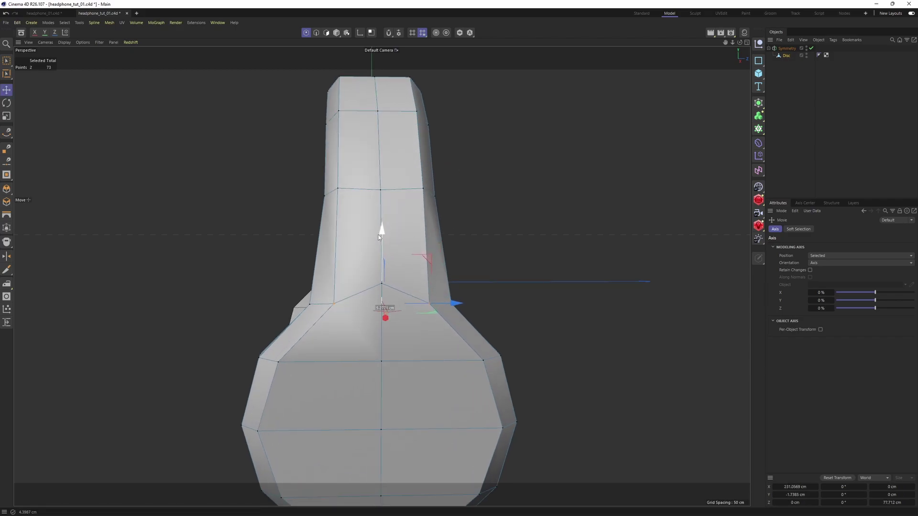
key(t)
drag(456, 303, 462, 304)
key(e)
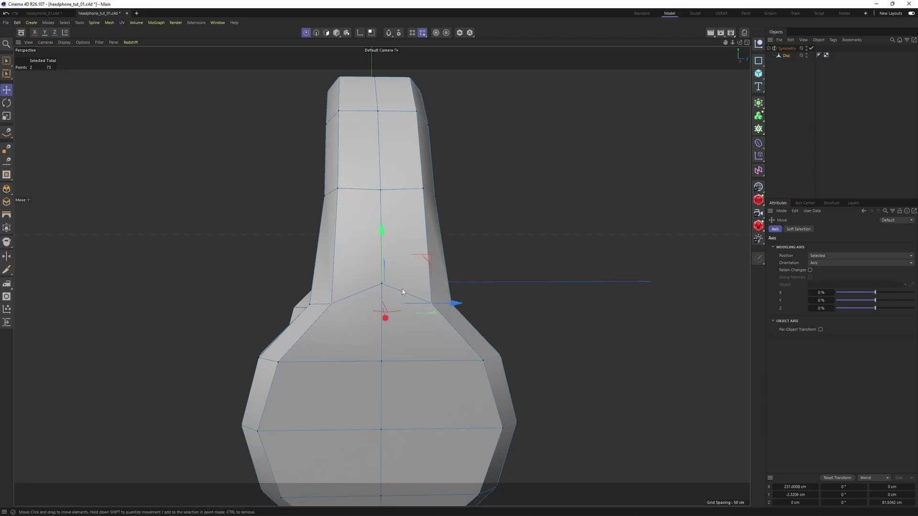
drag(381, 223, 449, 325)
scroll(449, 325, down, 1)
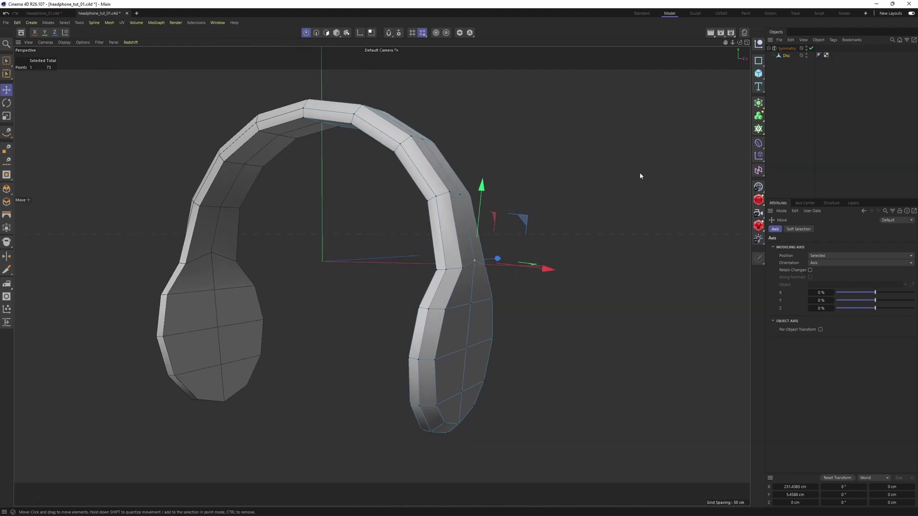
Step: Add a Subdivision Surface and place the Symmetry object inside it to smooth the headphones
click(786, 107)
drag(761, 103, 775, 117)
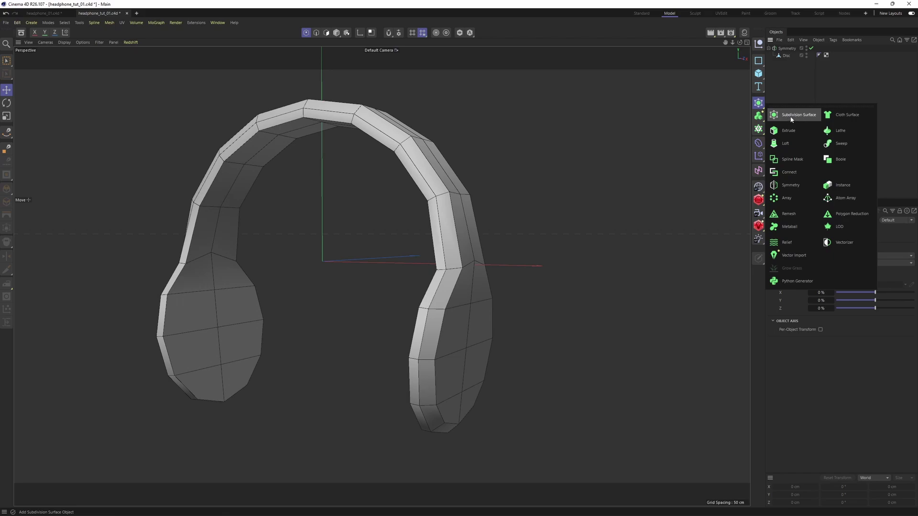
click(790, 119)
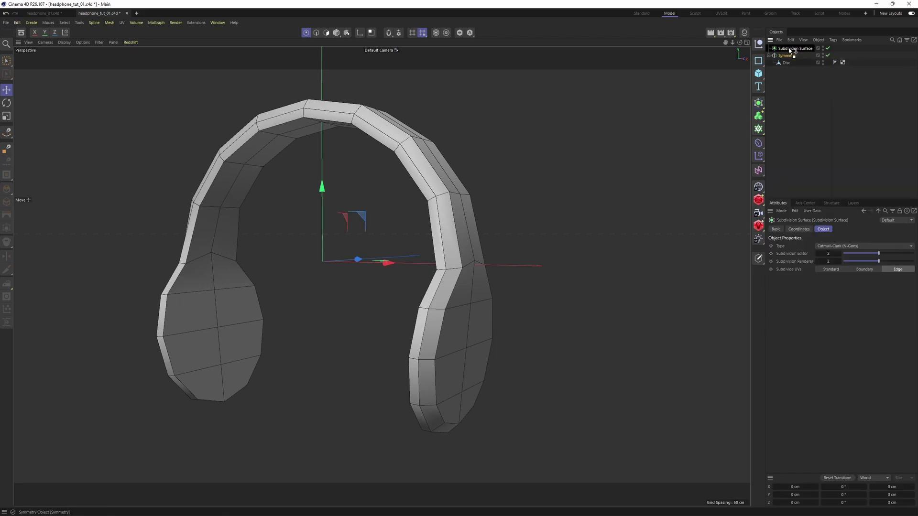
drag(788, 50, 791, 51)
Step: Set the perspective view to Gouraud Shading without lines and inspect the smoothed headband and ear cups
click(64, 42)
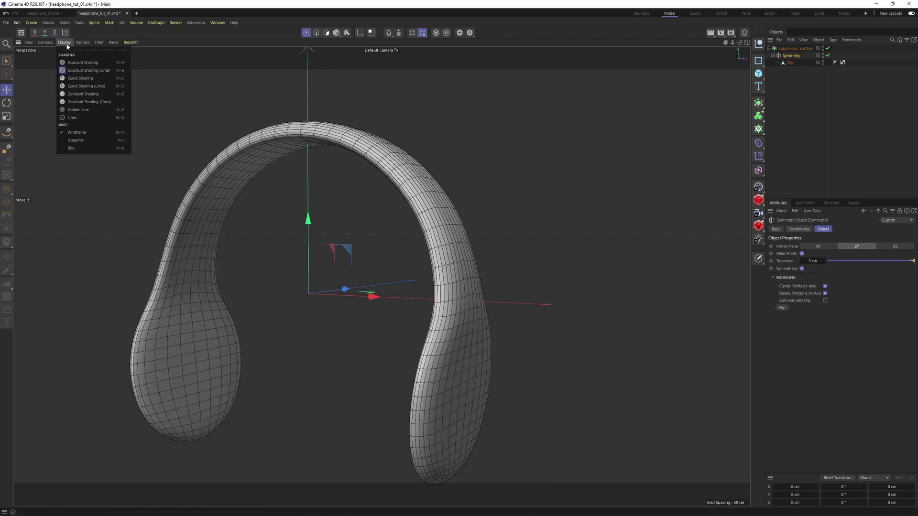
click(82, 63)
mouse_move(369, 239)
alt+mouse_down()
mouse_move(379, 273)
mouse_move(459, 150)
mouse_move(478, 144)
alt+mouse_up()
click(790, 62)
alt+drag(607, 86, 587, 186)
click(593, 141)
alt+drag(510, 211, 498, 204)
scroll(498, 204, down, 4)
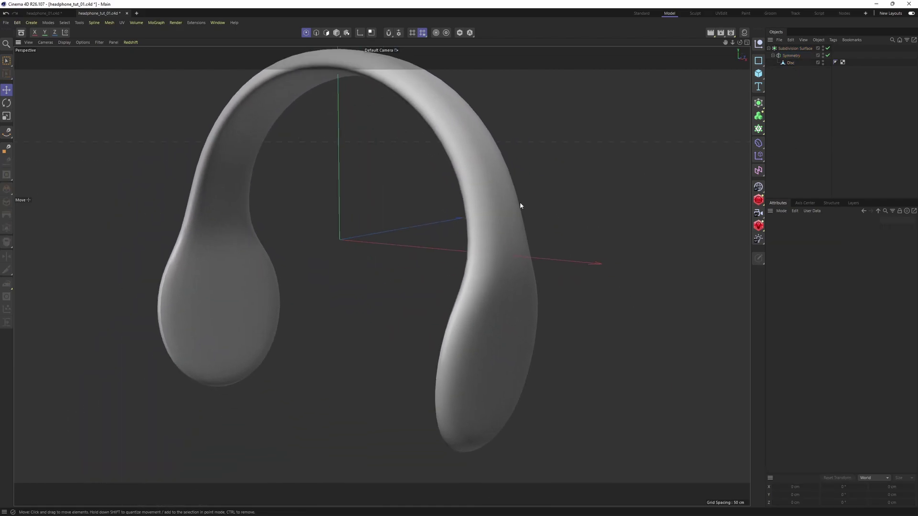
alt+middle_drag(520, 205, 534, 243)
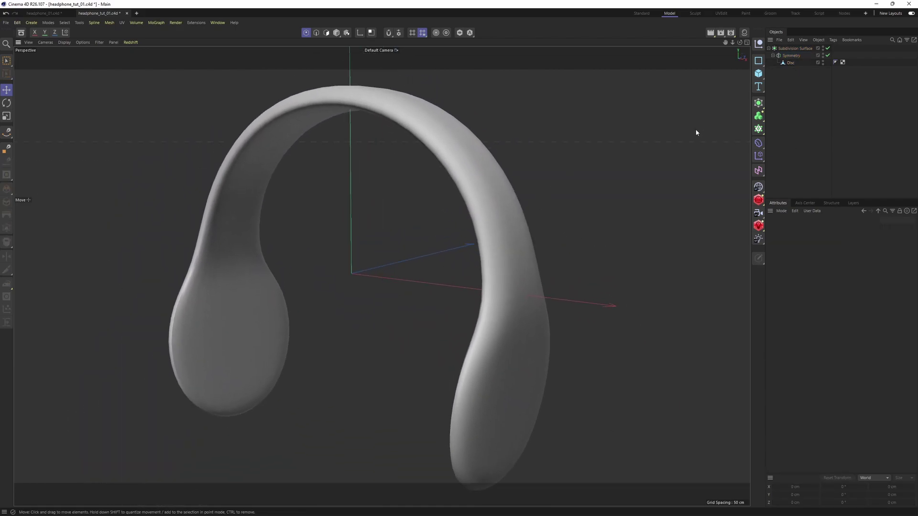
Step: Add supporting loop cuts to the Disc alongside the headband's rim edges to sharpen the smoothed corners
click(791, 63)
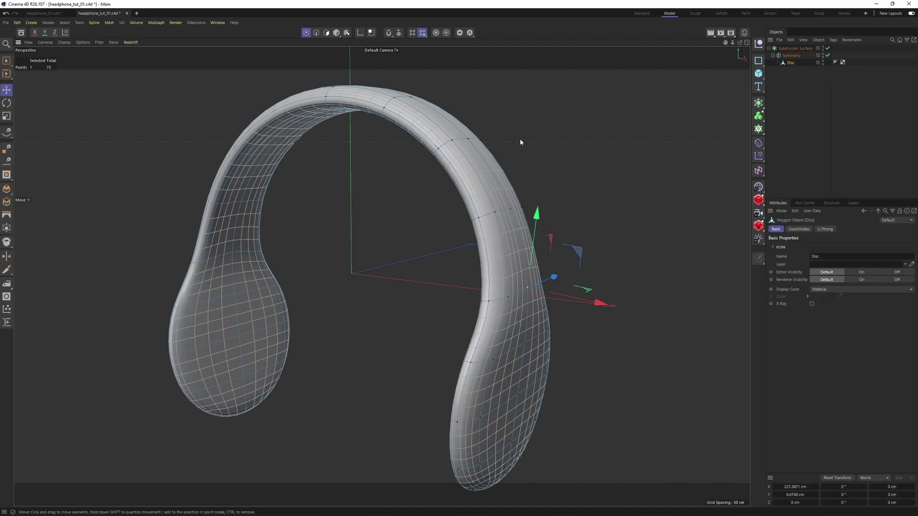
key(m)
click(553, 345)
alt+drag(516, 167, 447, 165)
alt+right_drag(447, 166, 458, 180)
mouse_move(457, 181)
alt+mouse_down()
mouse_move(469, 185)
mouse_move(469, 176)
mouse_move(470, 186)
alt+mouse_up()
scroll(469, 185, up, 1)
click(464, 187)
mouse_move(497, 158)
alt+mouse_down()
mouse_move(475, 170)
mouse_move(508, 155)
mouse_move(508, 146)
alt+mouse_up()
click(475, 170)
scroll(483, 164, down, 3)
scroll(508, 147, up, 4)
scroll(508, 145, down, 3)
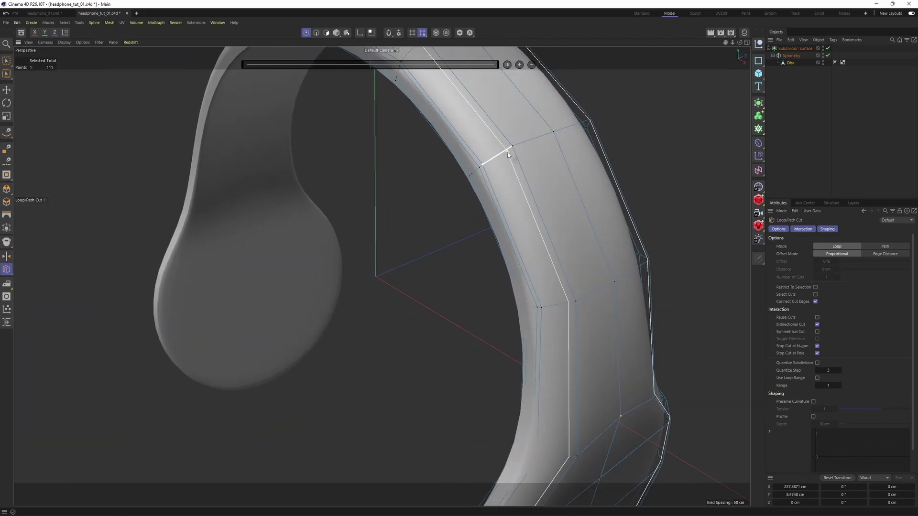
click(508, 149)
click(869, 115)
scroll(553, 174, down, 3)
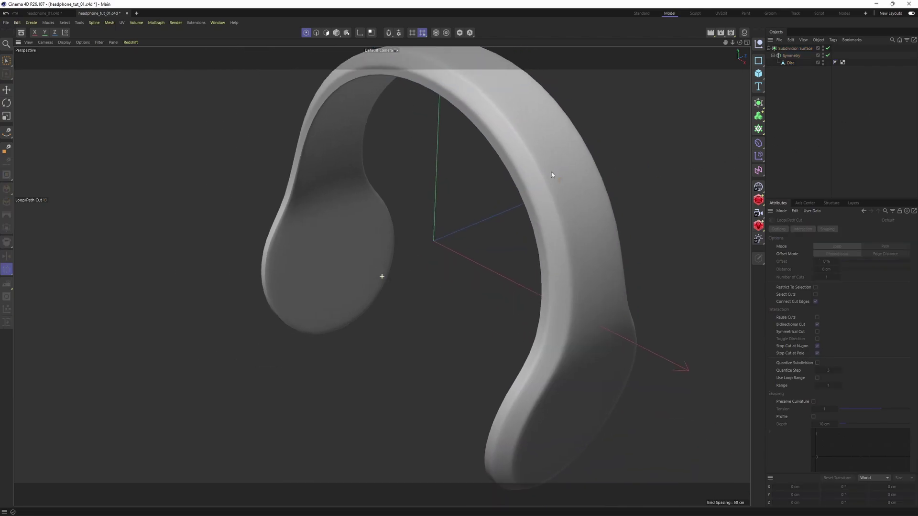
Step: Raise the Phong angle of the Disc's Phong tag to 59° to smooth the shading along the headband's inner edge
alt+drag(553, 174, 482, 215)
scroll(498, 174, up, 5)
mouse_move(497, 176)
alt+mouse_down()
mouse_move(471, 144)
mouse_move(473, 127)
mouse_move(533, 114)
mouse_move(509, 172)
mouse_move(534, 154)
mouse_move(496, 168)
alt+mouse_up()
alt+drag(594, 168, 639, 161)
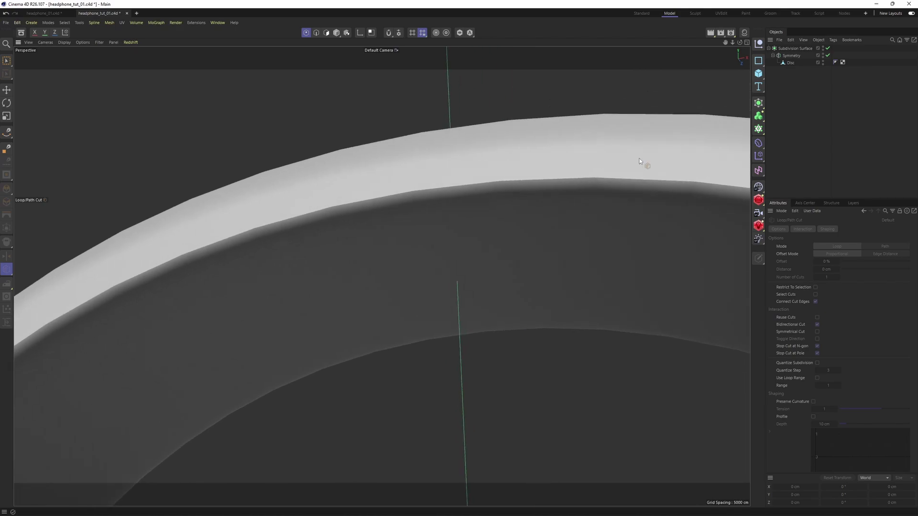
click(835, 63)
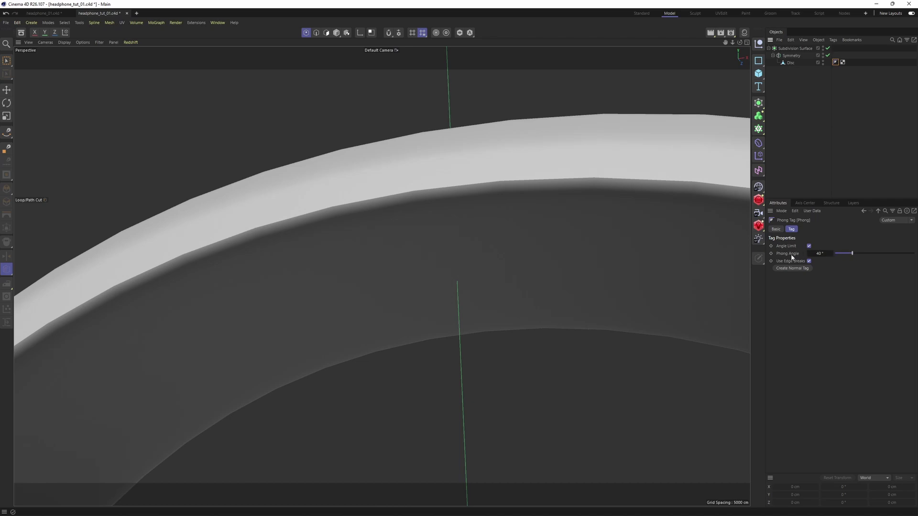
drag(858, 251, 862, 255)
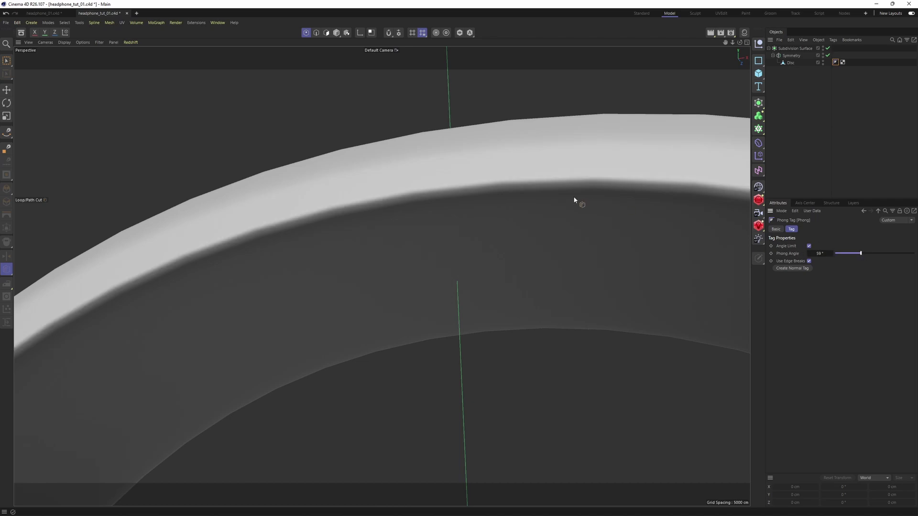
alt+drag(510, 205, 516, 246)
alt+right_drag(517, 245, 403, 188)
alt+drag(404, 189, 489, 311)
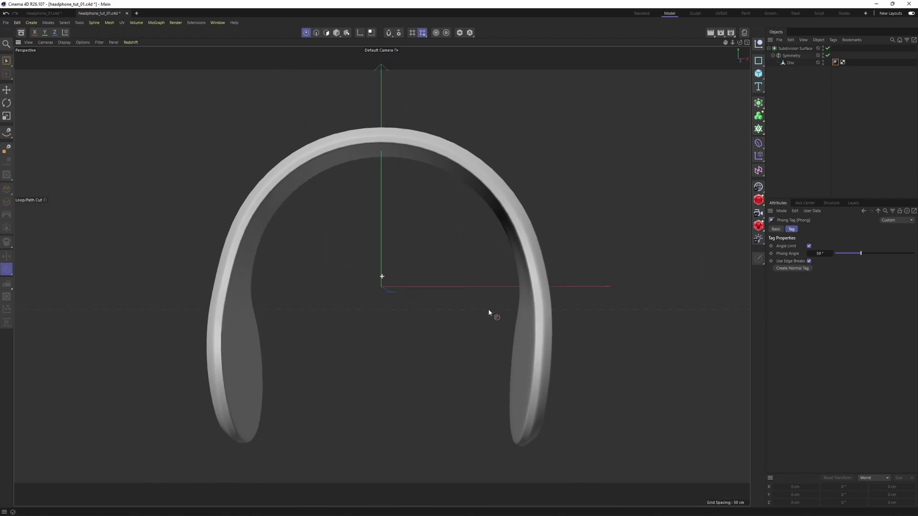
key(e)
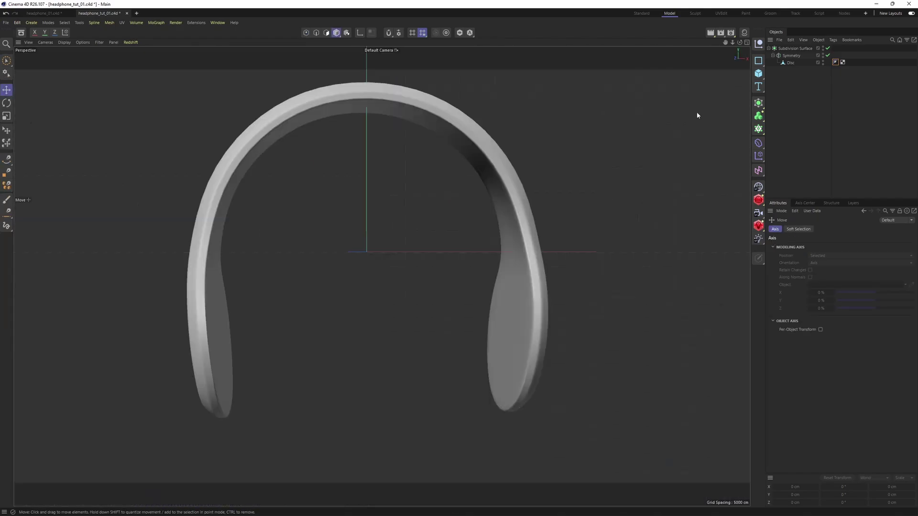
click(759, 73)
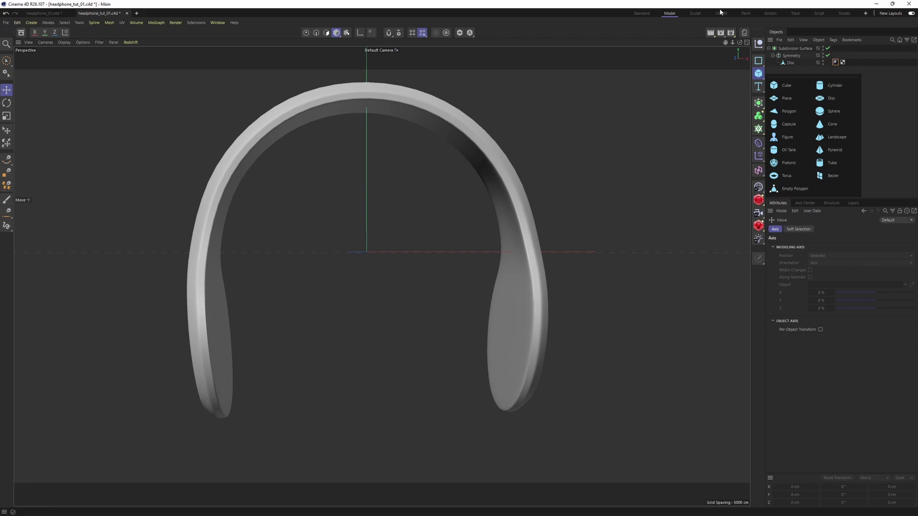
Step: Disable the Subdivision Surface, select the Disc's inner ear cup polygons and split them off into a separate object
click(790, 62)
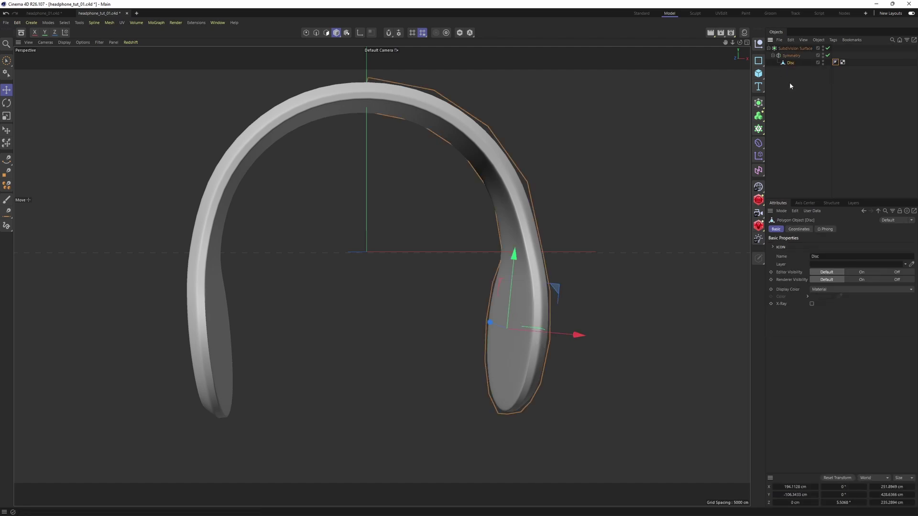
click(330, 33)
click(533, 280)
scroll(534, 279, up, 2)
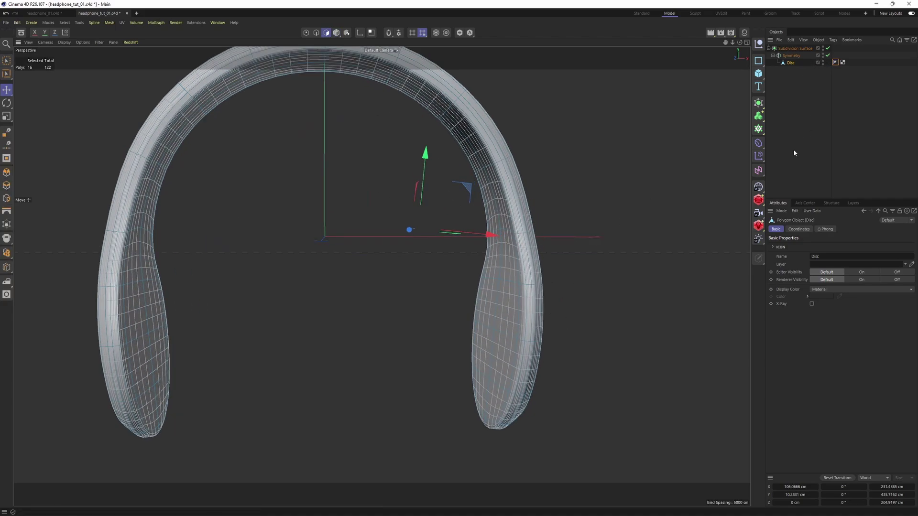
key(q)
scroll(609, 252, up, 3)
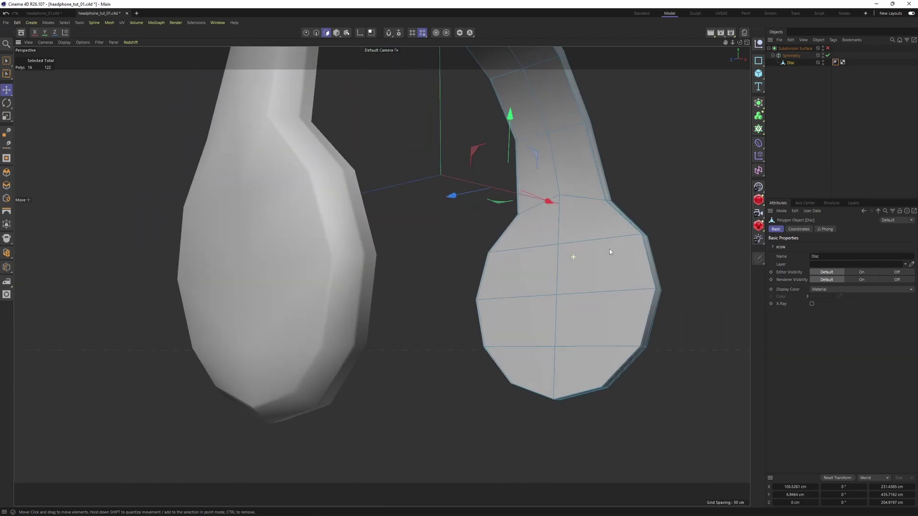
mouse_move(580, 232)
mouse_down()
mouse_move(523, 243)
mouse_move(516, 276)
mouse_move(549, 371)
mouse_move(588, 256)
mouse_move(661, 154)
mouse_up()
right_click(661, 153)
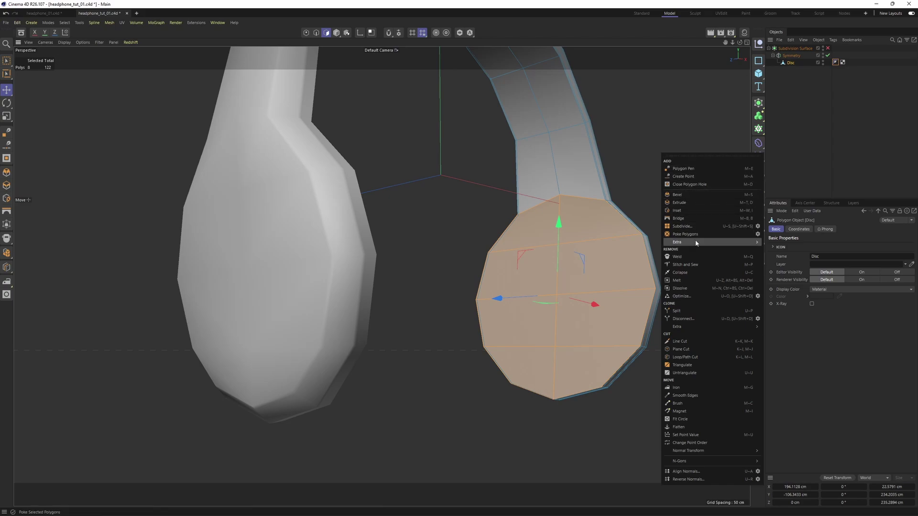
click(671, 310)
alt+middle_drag(670, 310, 612, 351)
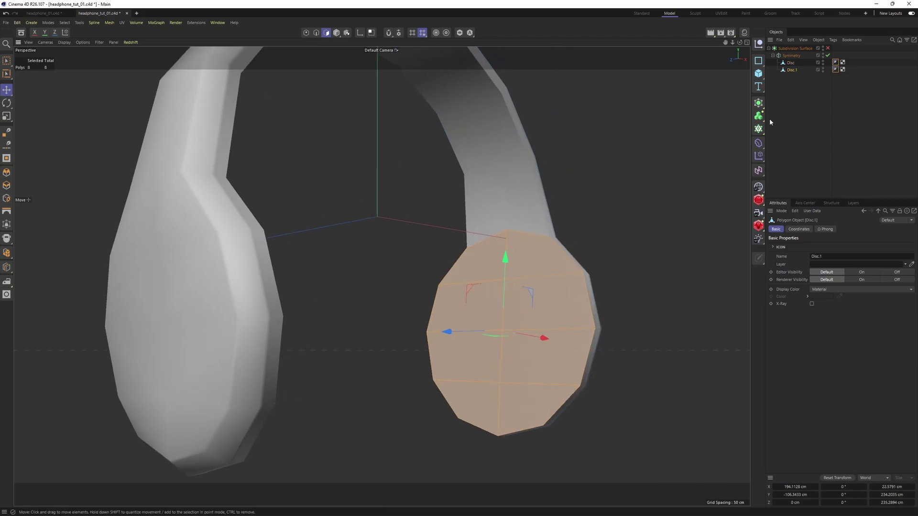
Step: Scale the split-off ear cup polygons up slightly, to about 243 cm high
click(791, 71)
alt+drag(572, 227, 519, 289)
alt+middle_drag(526, 344, 529, 283)
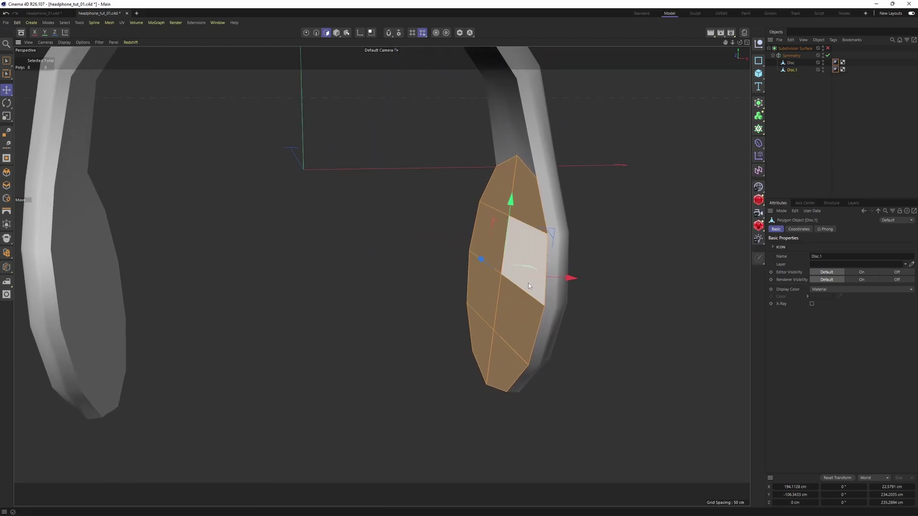
middle_click(529, 283)
middle_click(322, 202)
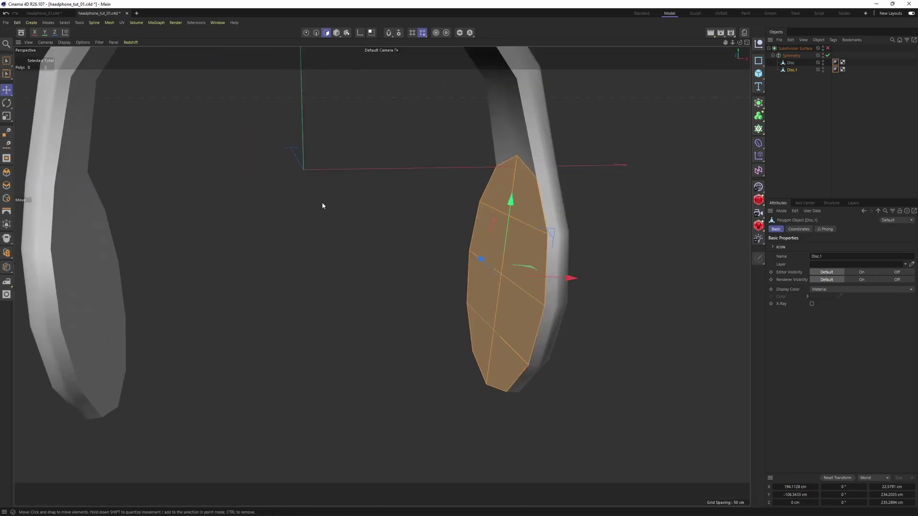
scroll(505, 247, up, 3)
alt+drag(504, 248, 531, 284)
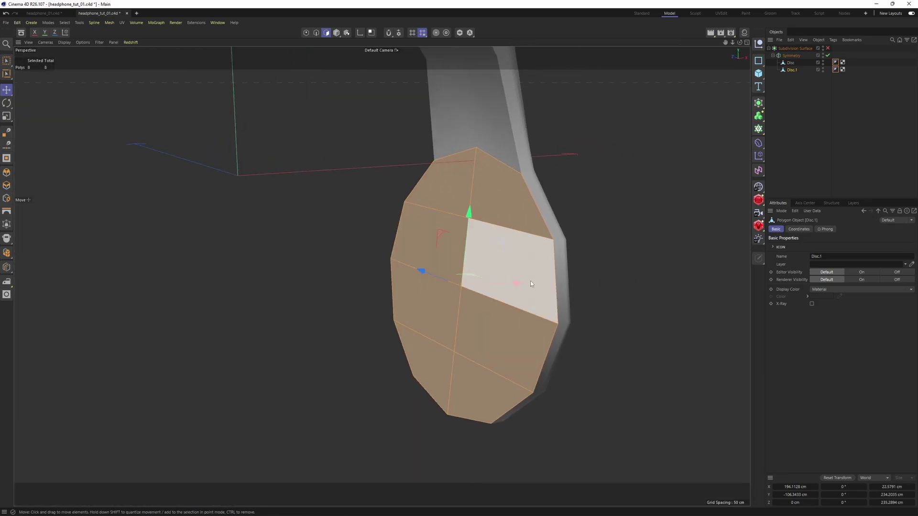
click(7, 116)
alt+drag(458, 242, 311, 213)
drag(480, 370, 491, 369)
alt+drag(489, 288, 603, 254)
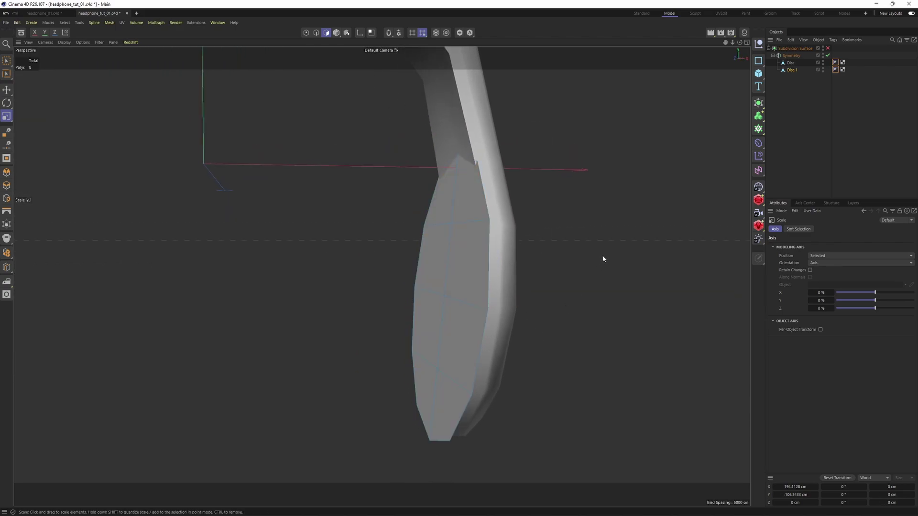
Step: Extrude the split-off polygons inward by about 62 cm to match the ear pad thickness in the front reference
right_click(604, 254)
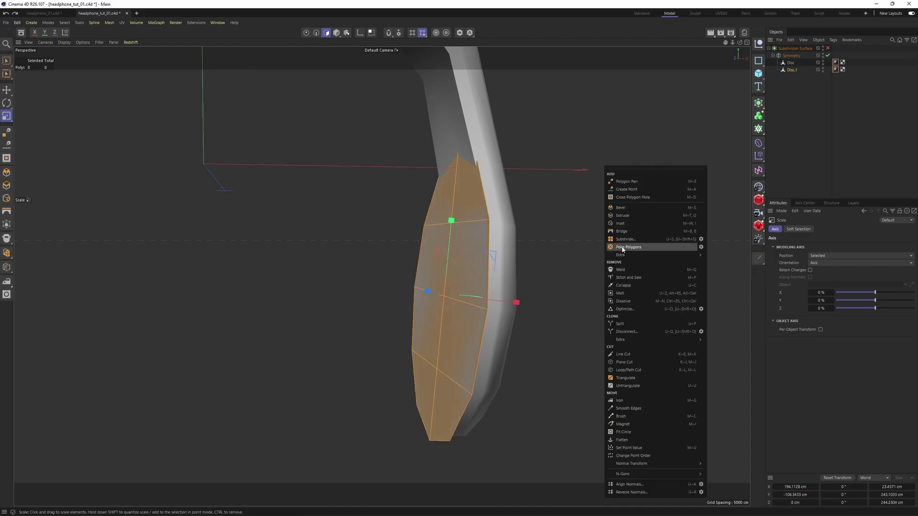
click(633, 216)
alt+drag(510, 239, 489, 239)
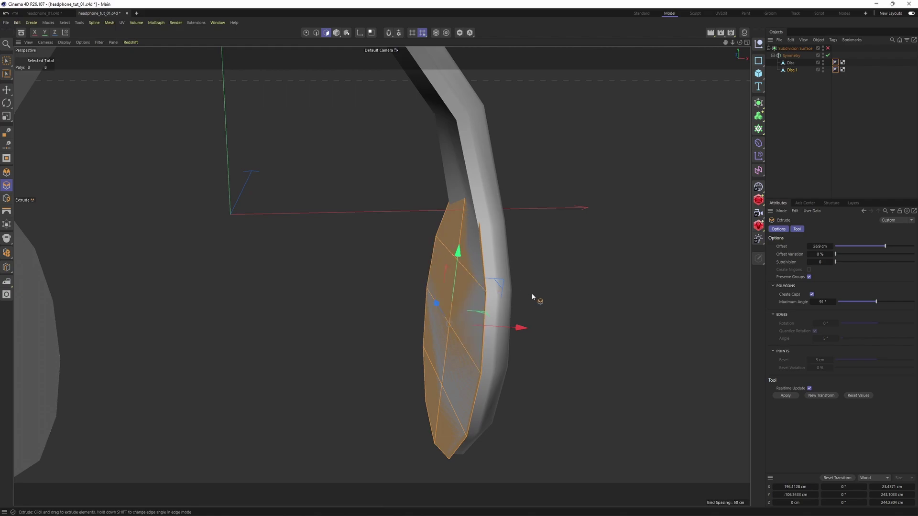
middle_click(518, 394)
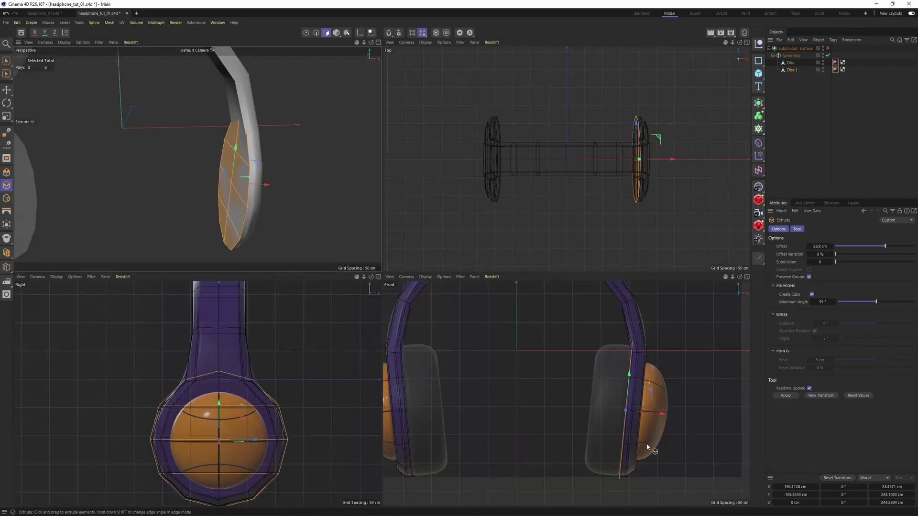
drag(647, 447, 666, 447)
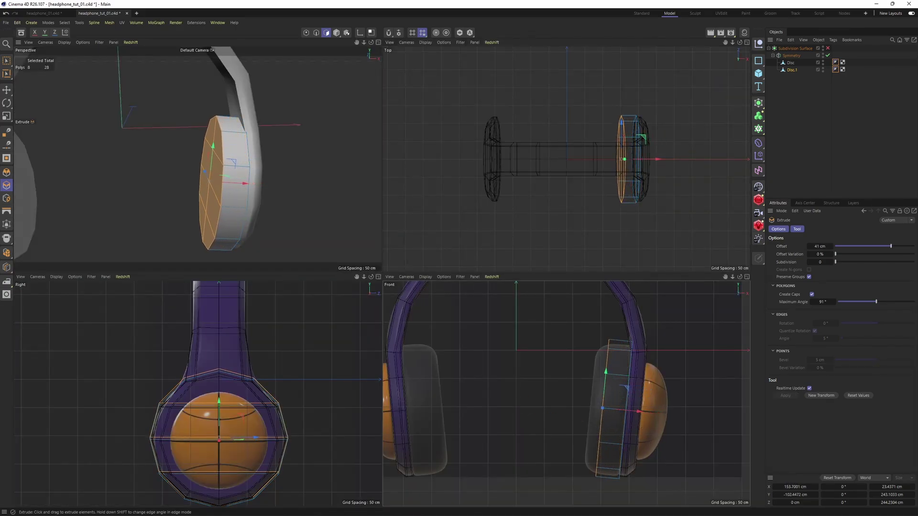
drag(222, 235, 521, 273)
middle_click(232, 235)
Step: Try to inset the ear pad's front polygons by about 53 cm
right_click(564, 232)
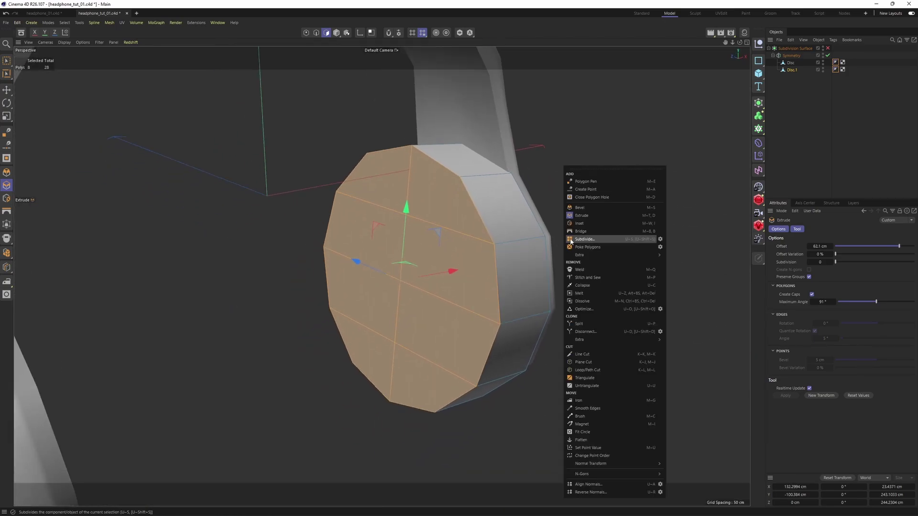
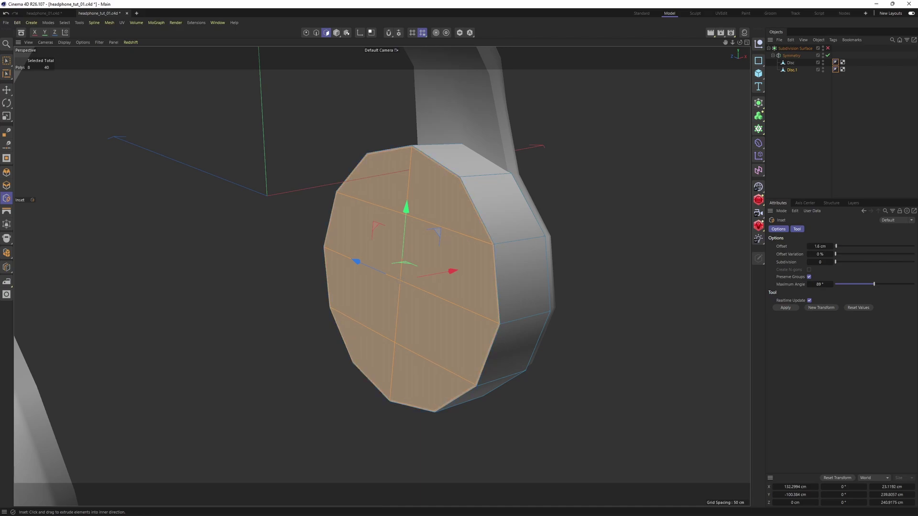
drag(430, 277, 507, 278)
middle_click(677, 307)
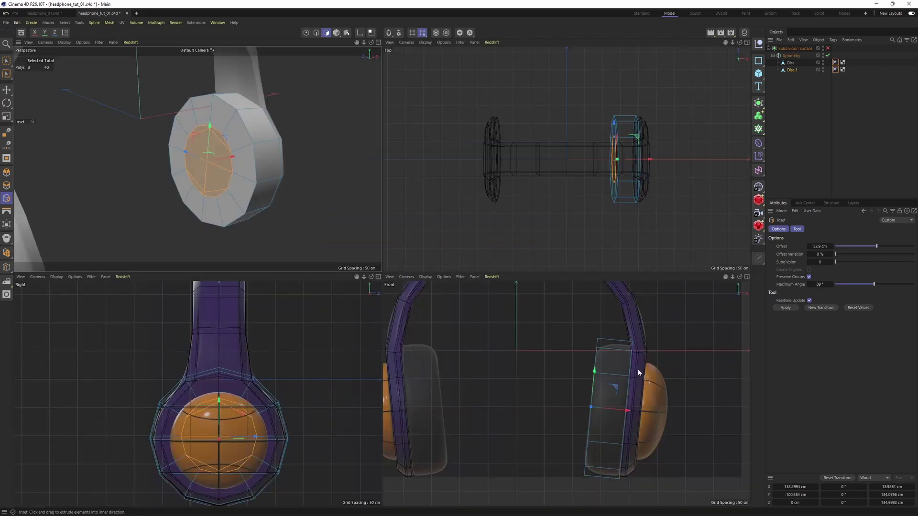
middle_click(299, 164)
middle_click(614, 336)
middle_click(288, 183)
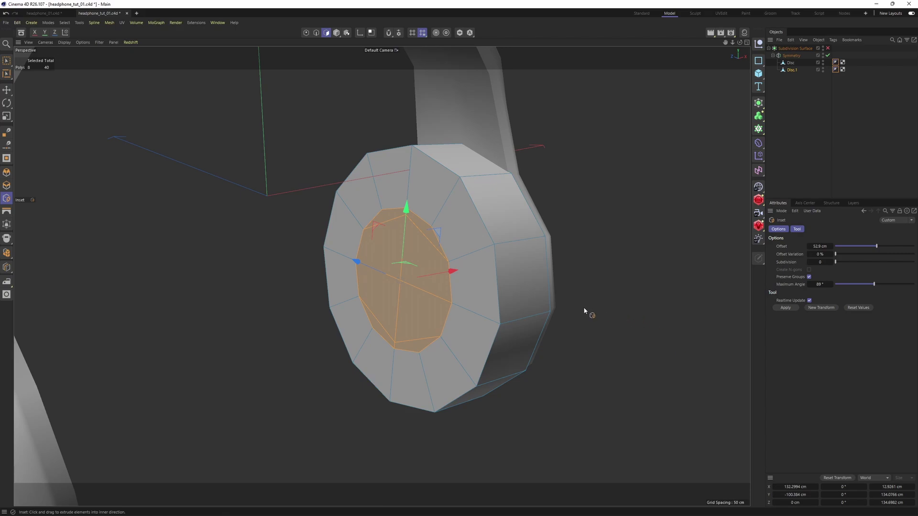
scroll(433, 267, up, 3)
key(ctrl+z)
drag(710, 296, 754, 297)
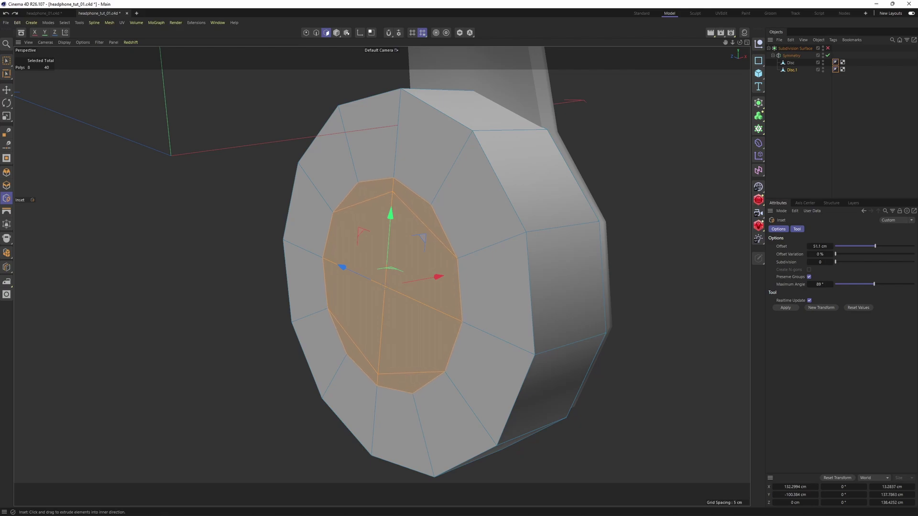
drag(593, 297, 589, 297)
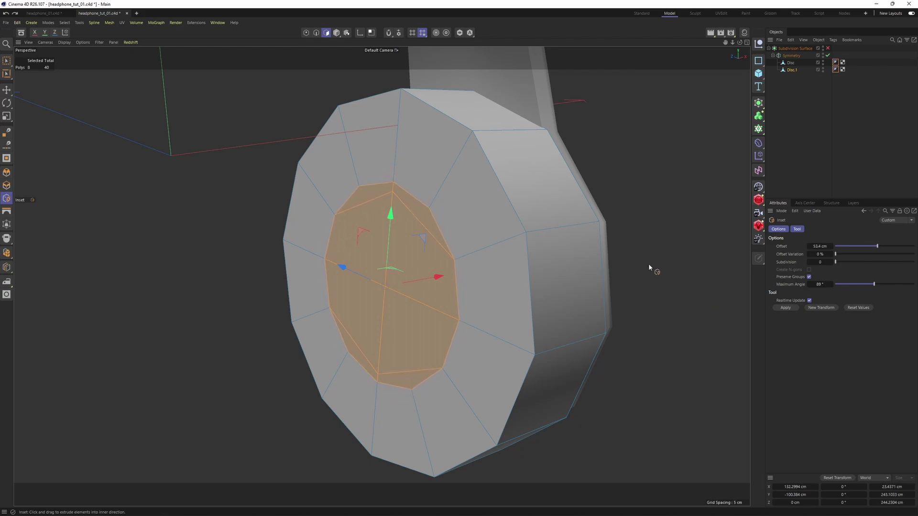
key(ctrl+z)
scroll(621, 248, down, 1)
alt+middle_drag(613, 255, 592, 272)
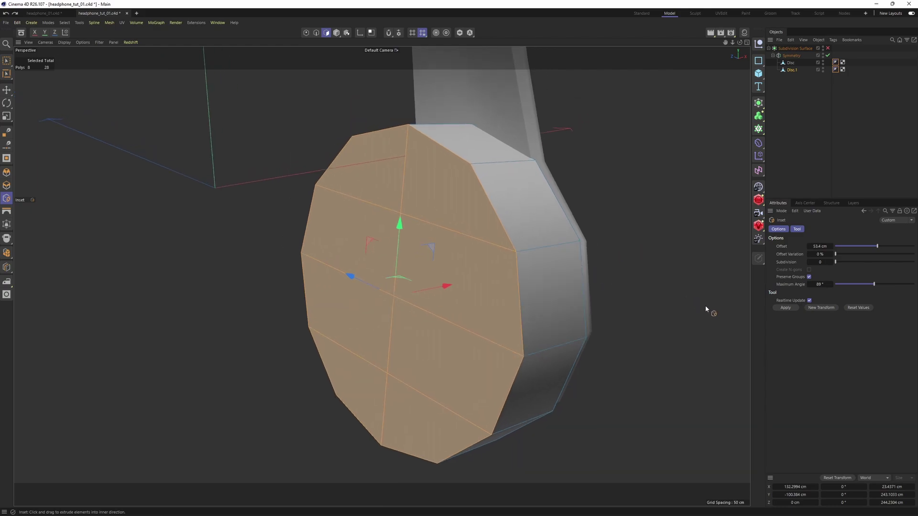
Step: Inset the ear pad's front polygons by about 3.8 cm and scale them down to about 109 cm high
drag(711, 312, 711, 311)
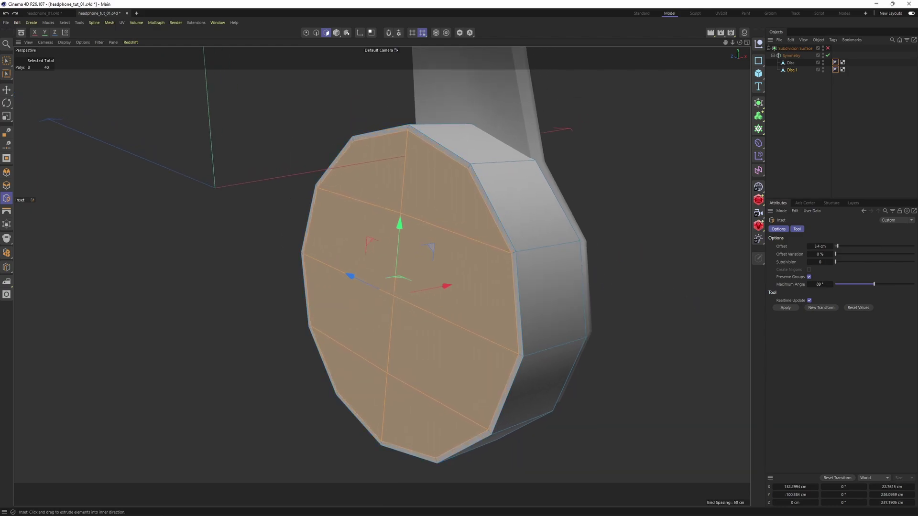
drag(580, 293, 579, 292)
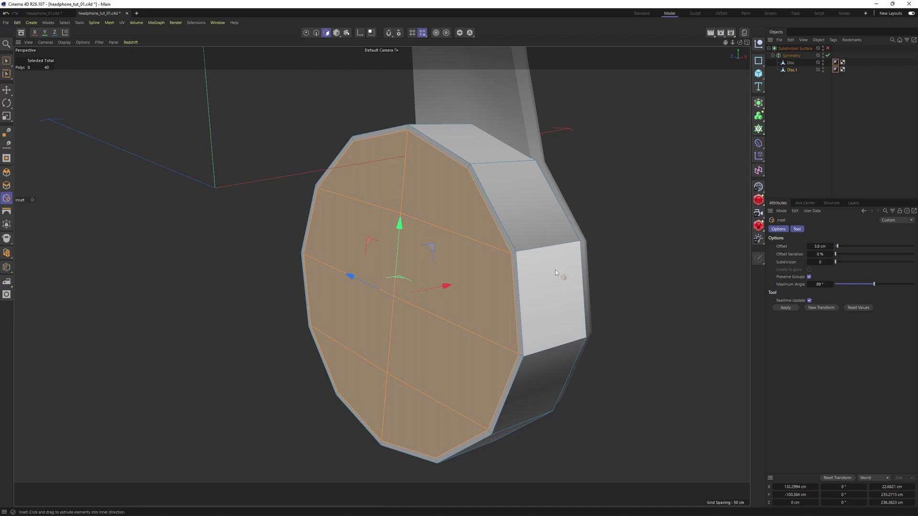
key(t)
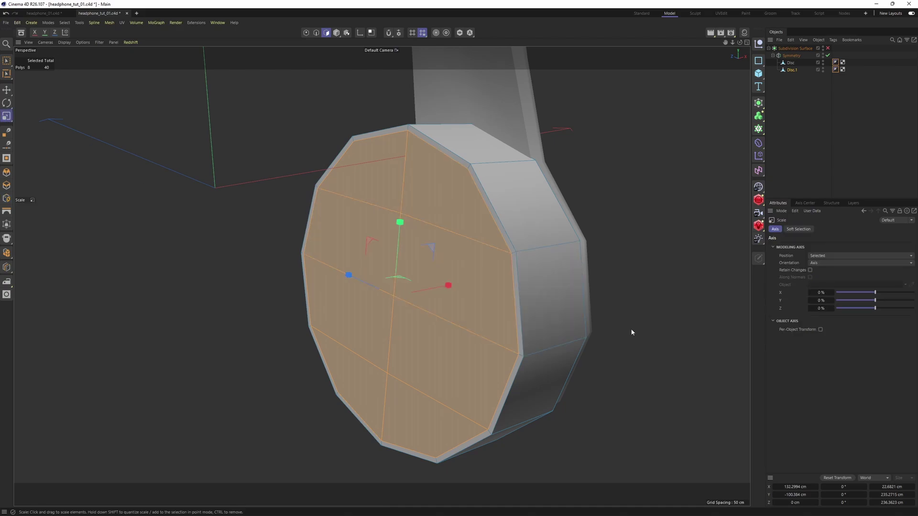
drag(631, 332, 476, 337)
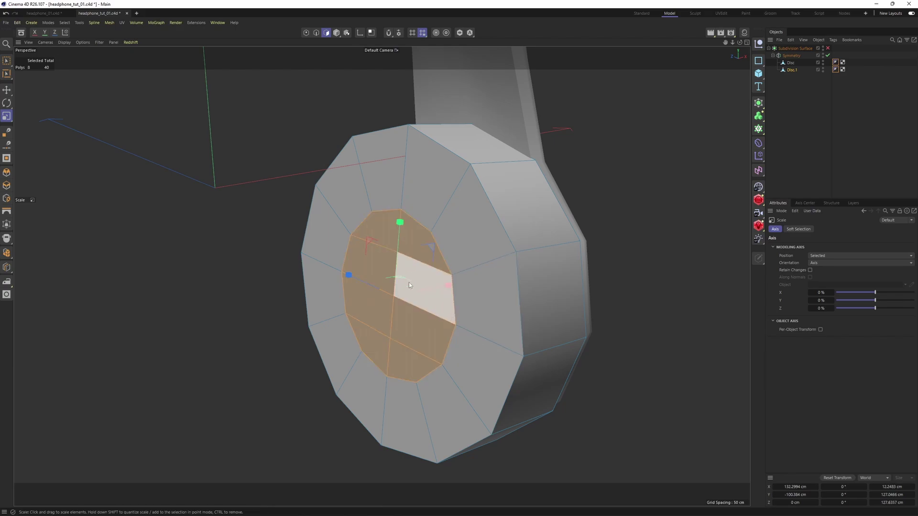
alt+drag(408, 285, 377, 239)
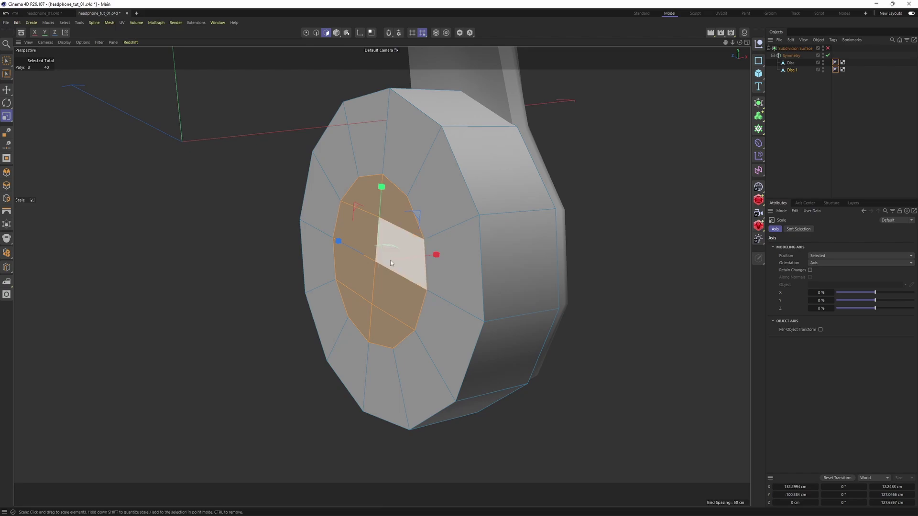
drag(489, 313, 450, 300)
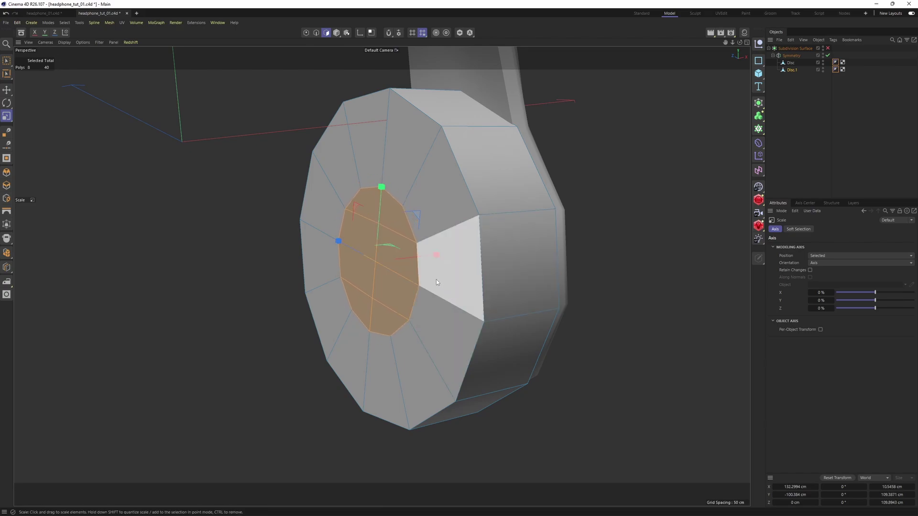
Step: Extrude the scaled-down centre polygons back into the ear pad to about X 183 cm, hollowing out its middle
key(e)
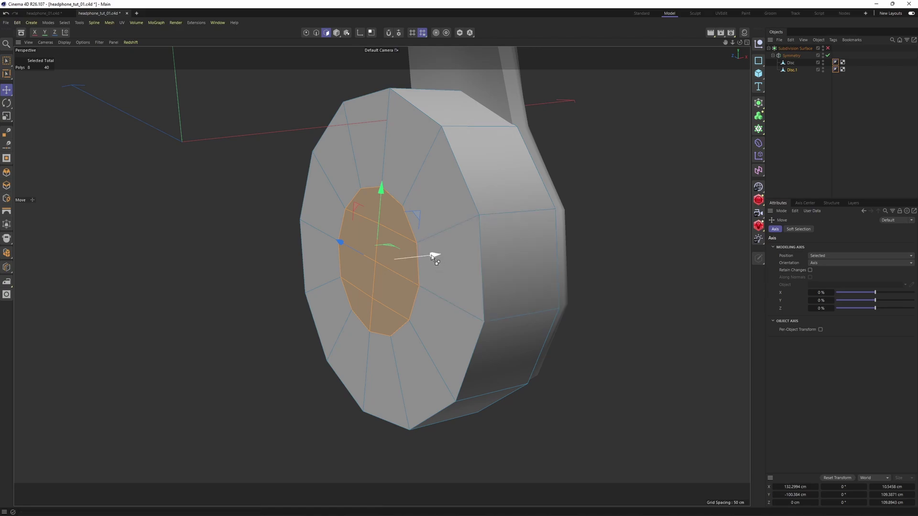
drag(432, 256, 467, 258)
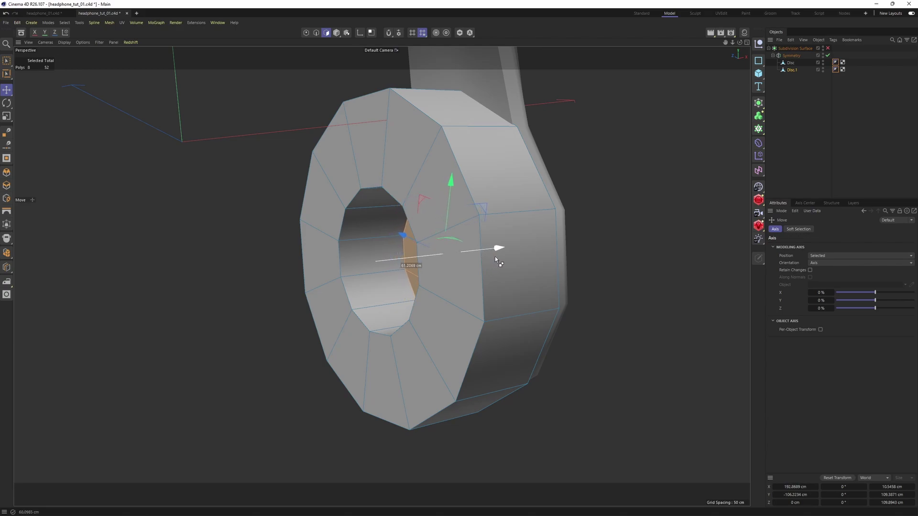
drag(484, 257, 485, 257)
alt+drag(484, 257, 456, 223)
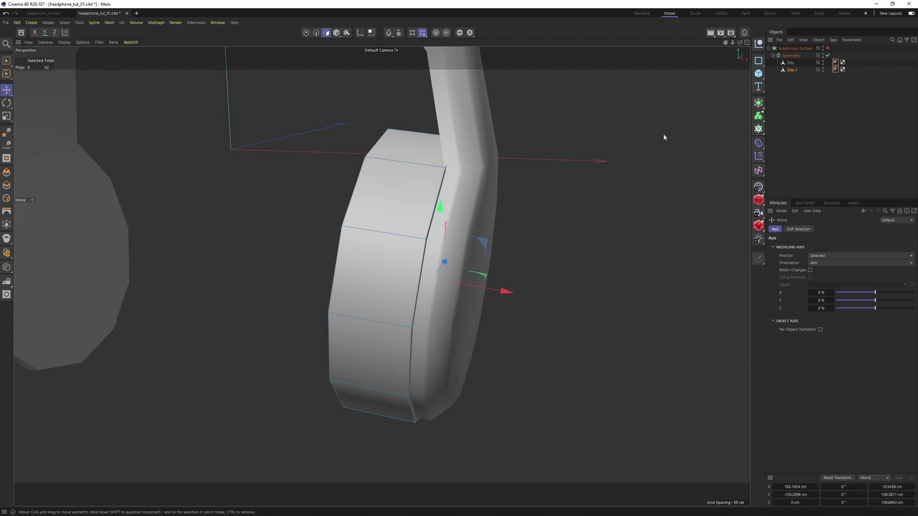
Step: Turn the subdivision smoothing back on and add a loop cut around the ear pad's outer side, at about 91 % near the headband
click(828, 48)
alt+drag(526, 163, 484, 157)
right_click(483, 158)
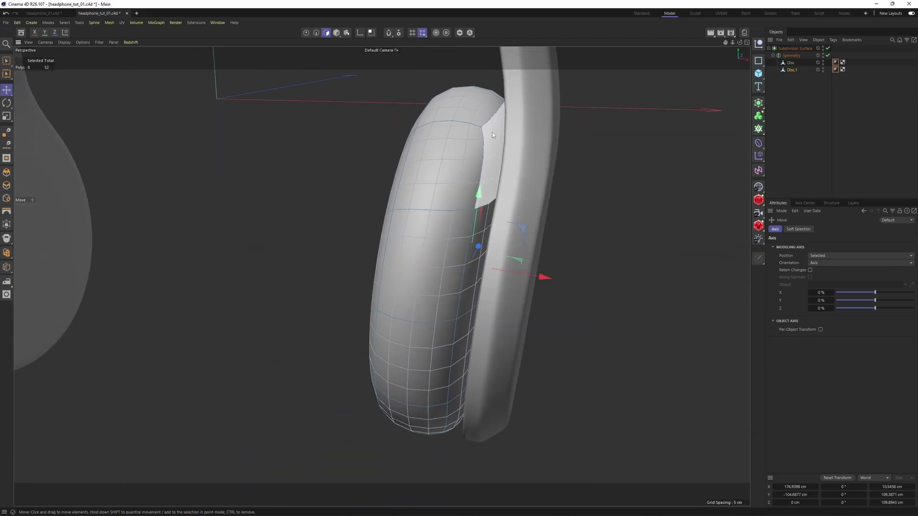
key(ctrl+z)
key(ctrl+y)
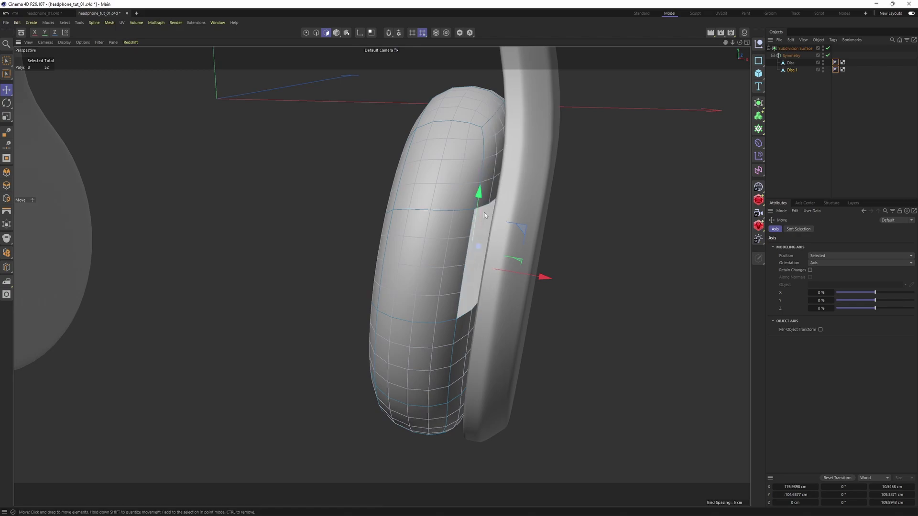
key(ctrl+z)
right_click(521, 154)
click(552, 358)
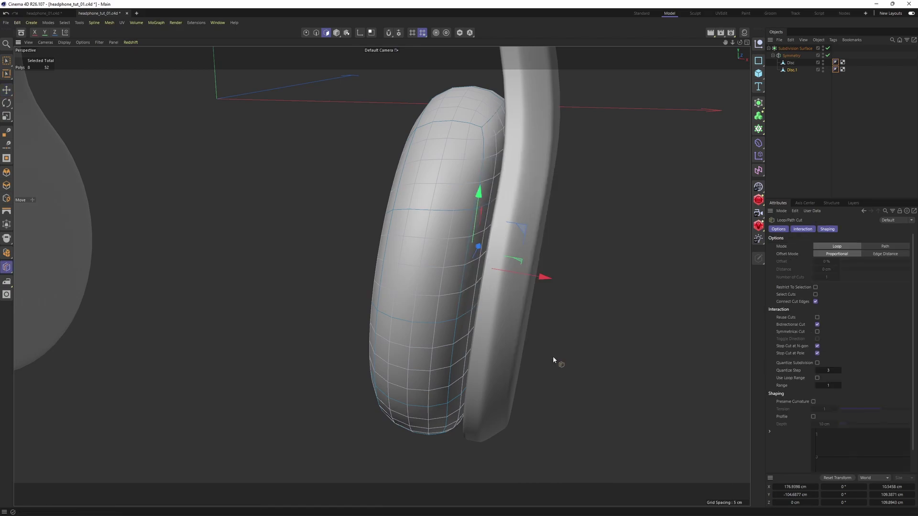
scroll(498, 121, up, 3)
alt+drag(498, 122, 502, 190)
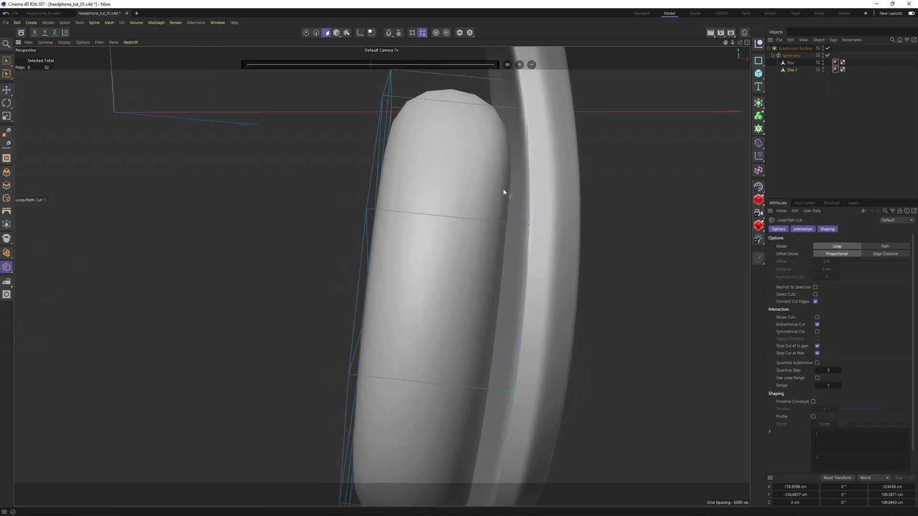
click(515, 227)
scroll(512, 222, down, 3)
Step: Add a loop cut at about 12 % inside the ear pad's hollow, near its recessed floor, and deselect everything
alt+drag(462, 166, 492, 171)
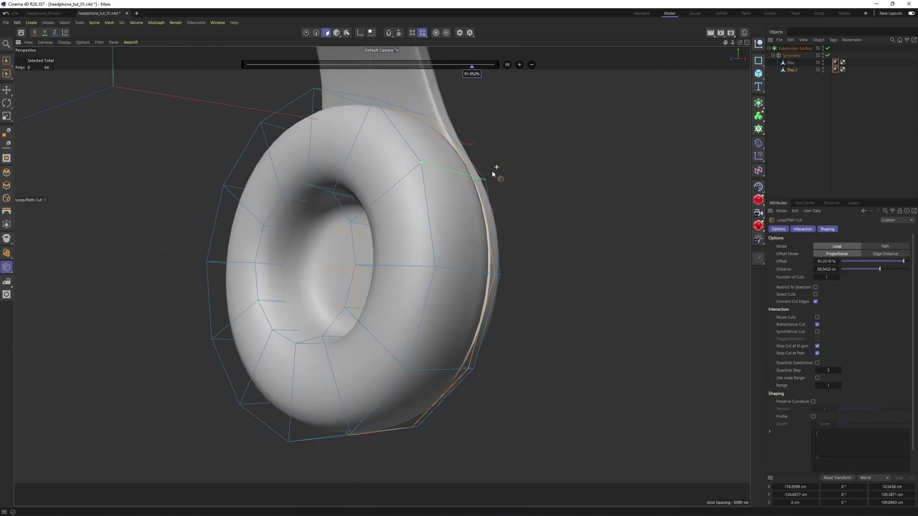
alt+middle_drag(462, 198, 543, 175)
alt+drag(544, 175, 469, 195)
scroll(359, 218, up, 3)
alt+drag(358, 218, 294, 215)
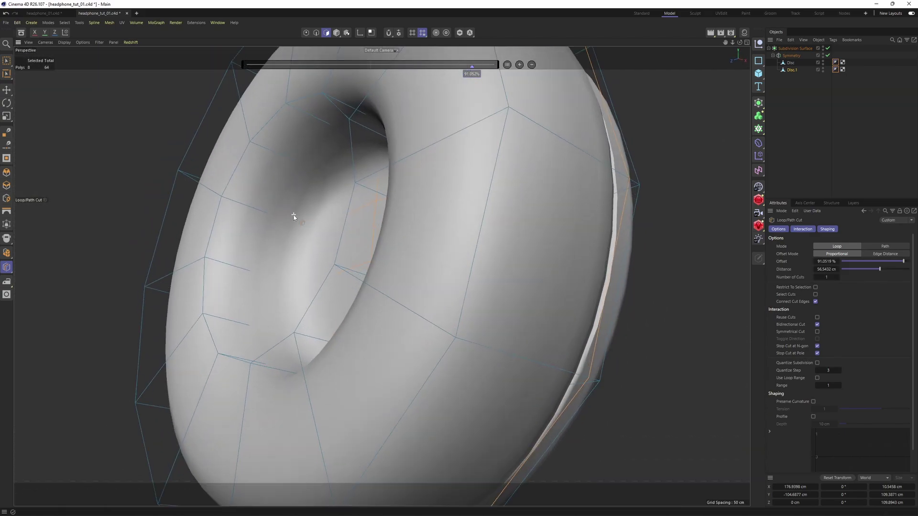
key(q)
key(q)
click(304, 225)
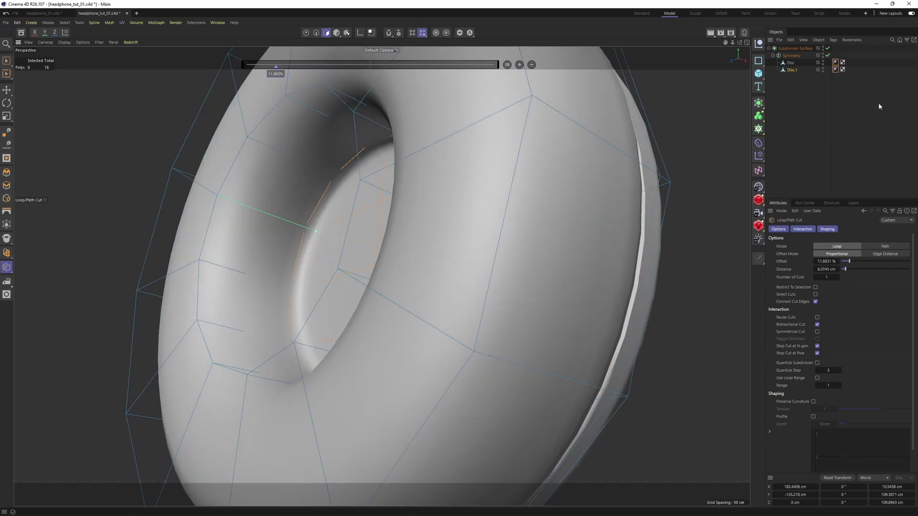
click(879, 107)
Step: Examine the smoothed ear pad from several angles and compare it with the mirrored side of the headband
scroll(448, 179, down, 5)
scroll(449, 180, down, 2)
alt+drag(449, 180, 383, 221)
alt+drag(391, 263, 434, 301)
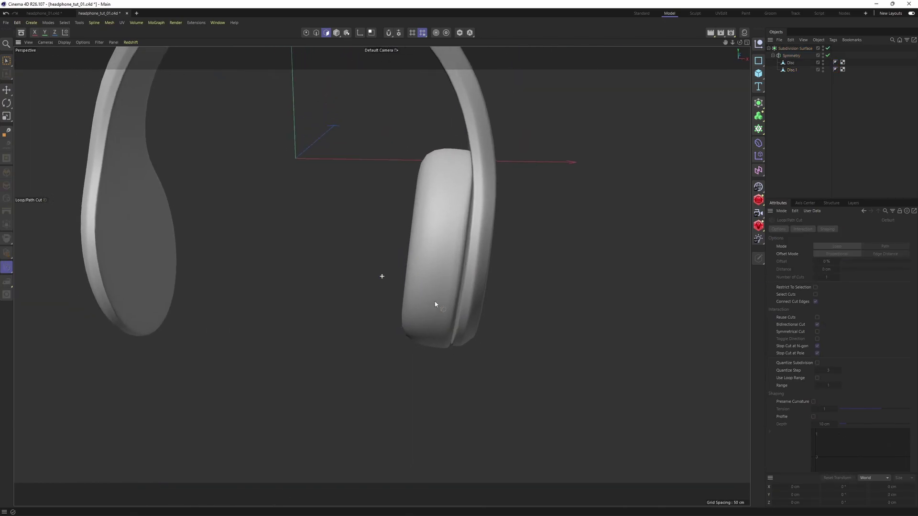
alt+drag(459, 219, 500, 271)
alt+drag(494, 217, 397, 187)
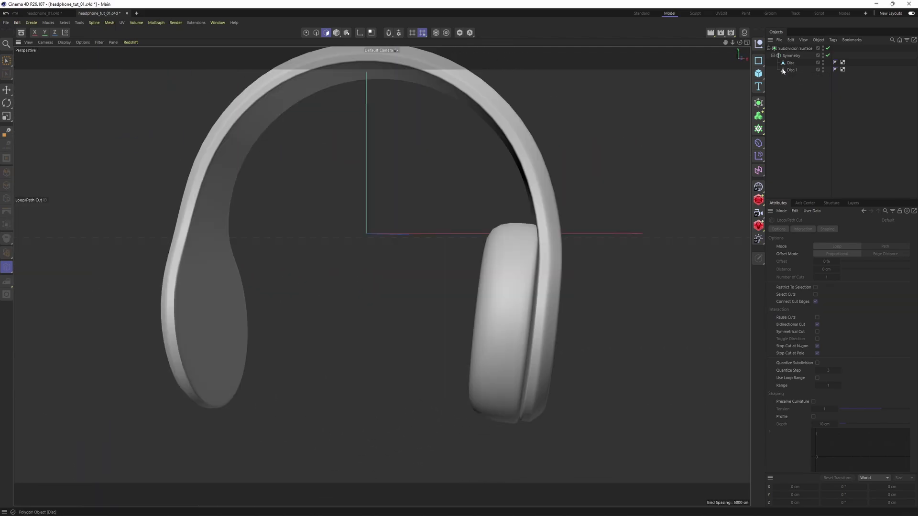
alt+drag(501, 256, 439, 248)
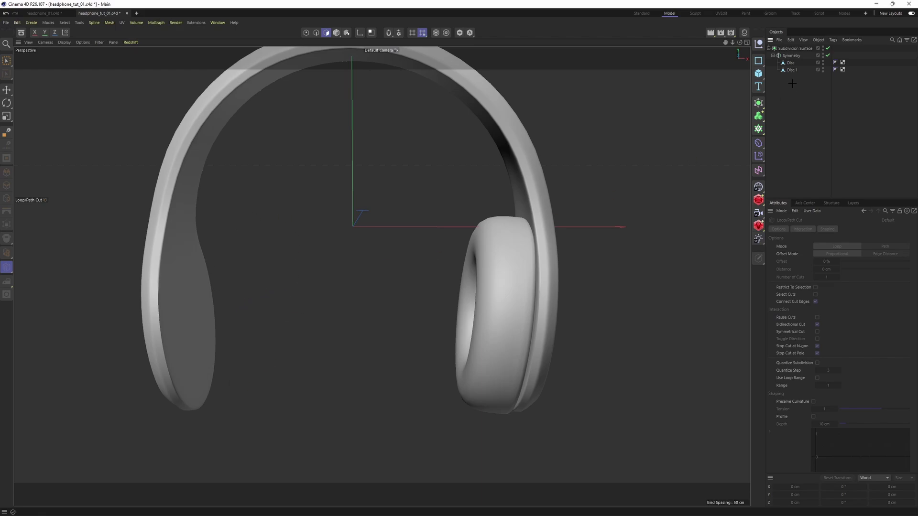
Step: Add a null inside the Symmetry object and group Disc and Disc.1 under it so both parts are mirrored
click(795, 56)
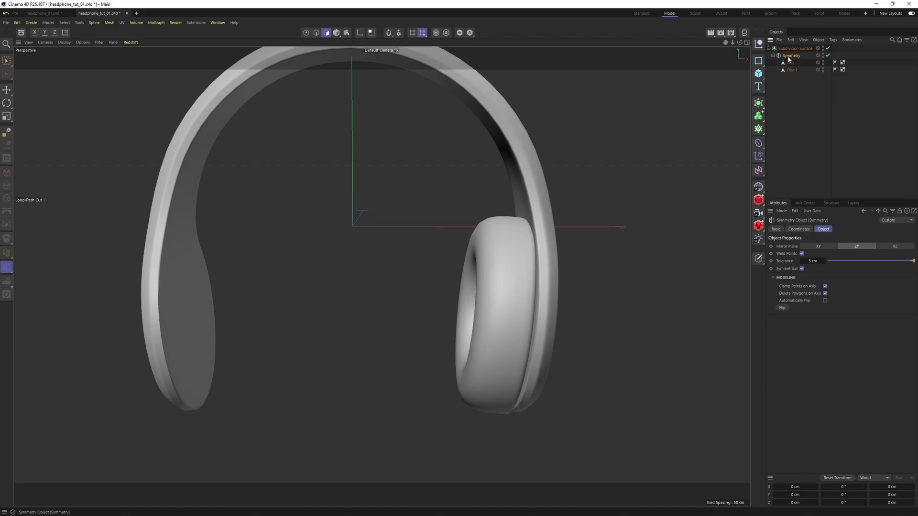
click(760, 44)
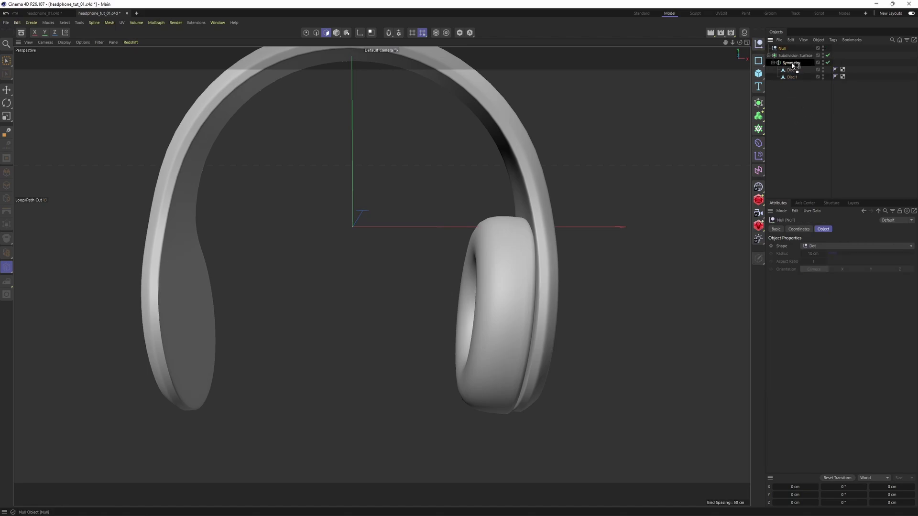
drag(792, 75, 791, 63)
alt+drag(540, 201, 431, 196)
click(844, 144)
Step: Turn off the subdivision smoothing and select the outer face polygons of the ear cup on the Disc object
alt+drag(565, 192, 483, 213)
alt+right_drag(521, 286, 476, 290)
alt+drag(476, 290, 373, 311)
click(794, 70)
alt+drag(598, 143, 464, 217)
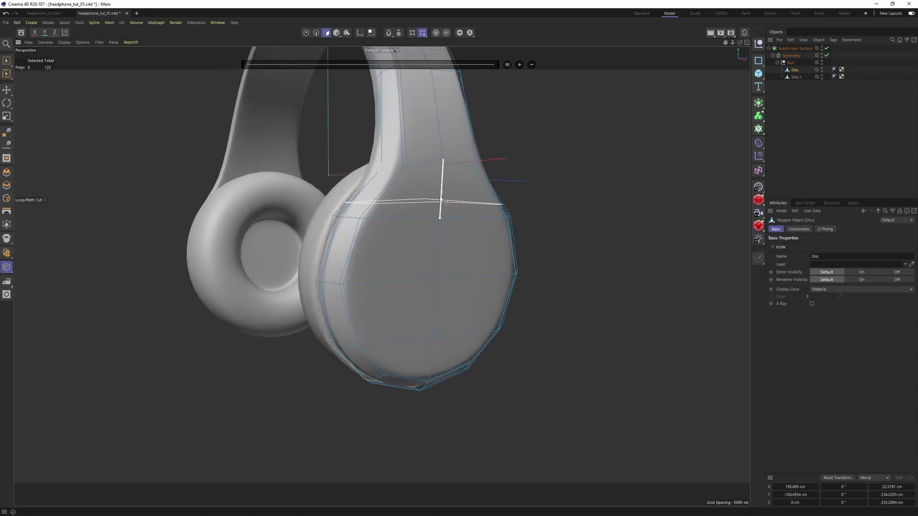
click(826, 48)
mouse_move(461, 211)
alt+mouse_down()
mouse_move(400, 245)
mouse_move(410, 239)
mouse_move(410, 384)
mouse_move(377, 377)
mouse_move(416, 384)
mouse_move(381, 274)
mouse_move(432, 280)
mouse_move(382, 219)
mouse_move(270, 249)
mouse_move(299, 221)
mouse_move(408, 234)
mouse_move(322, 190)
mouse_move(339, 231)
alt+mouse_up()
key(e)
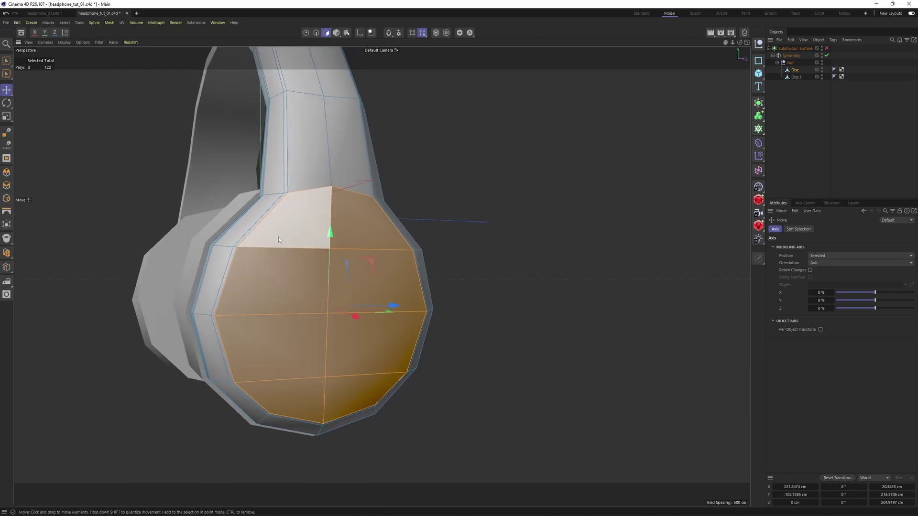
alt+drag(313, 261, 402, 218)
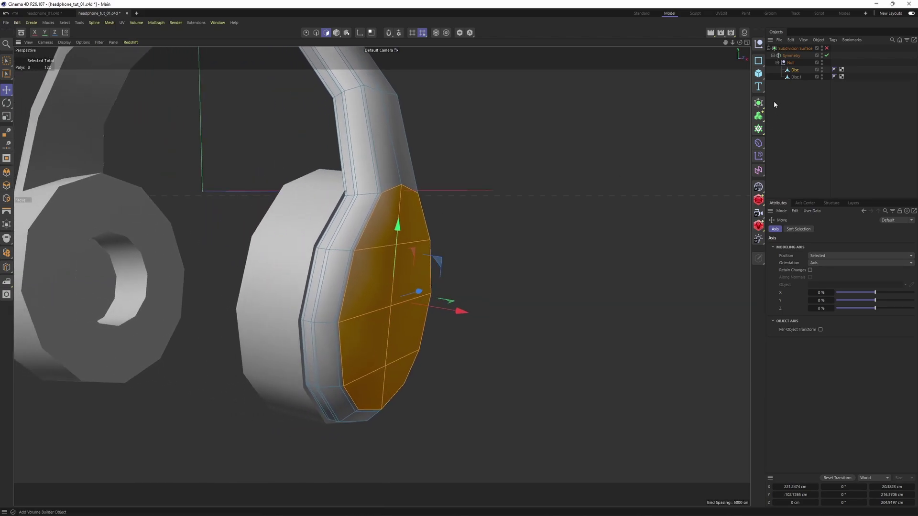
Step: Hide the ear pad object Disc.1 and inspect the ear cup's inner and outer faces
click(822, 75)
mouse_move(420, 215)
alt+mouse_down()
mouse_move(477, 186)
mouse_move(451, 188)
mouse_move(375, 247)
mouse_move(420, 358)
mouse_move(450, 234)
mouse_move(431, 182)
alt+mouse_up()
alt+drag(430, 181, 454, 203)
alt+middle_drag(454, 204, 473, 247)
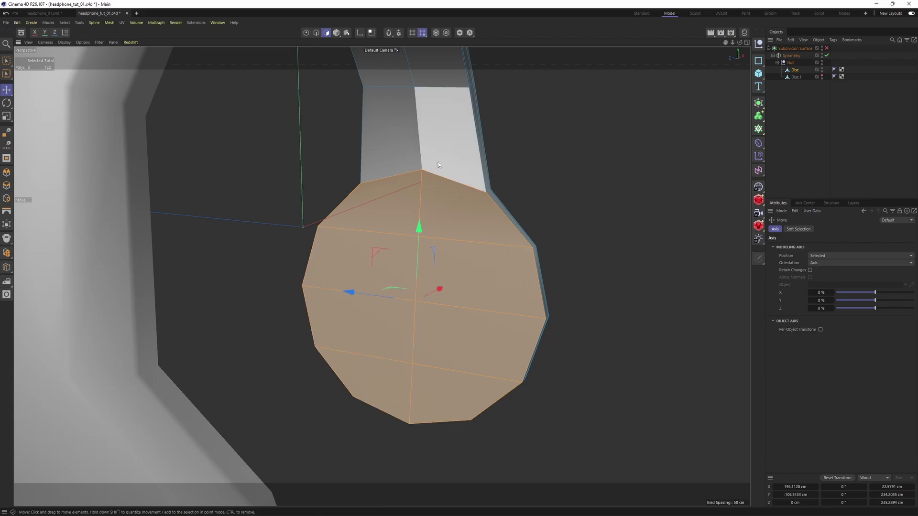
mouse_move(438, 162)
alt+mouse_down()
mouse_move(292, 167)
mouse_move(395, 226)
mouse_move(333, 244)
mouse_move(362, 390)
mouse_move(435, 302)
mouse_move(402, 235)
alt+mouse_up()
mouse_move(402, 235)
alt+mouse_down()
mouse_move(421, 238)
mouse_move(356, 274)
alt+mouse_up()
mouse_move(382, 238)
alt+mouse_down()
mouse_move(414, 254)
mouse_move(478, 261)
alt+mouse_up()
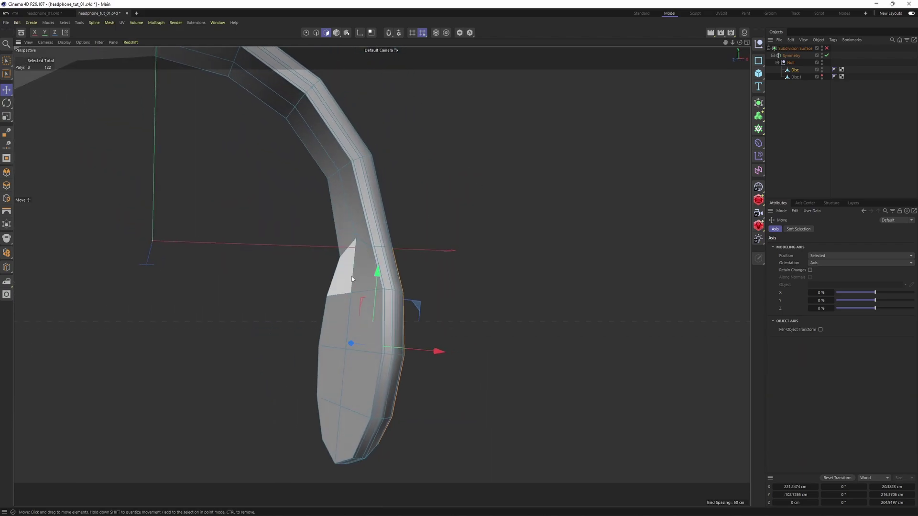
Step: Split the ear cup's outer face polygons off into a separate object
mouse_move(351, 279)
mouse_down()
mouse_move(356, 346)
mouse_move(338, 407)
mouse_move(340, 451)
mouse_up()
mouse_move(536, 115)
alt+mouse_down()
mouse_move(485, 138)
mouse_move(375, 275)
alt+mouse_up()
mouse_move(381, 274)
mouse_down()
mouse_move(345, 293)
mouse_move(369, 403)
mouse_up()
alt+drag(375, 328, 326, 341)
mouse_move(340, 243)
alt+mouse_down()
mouse_move(300, 240)
mouse_move(371, 256)
mouse_move(467, 216)
mouse_move(449, 210)
mouse_move(487, 282)
mouse_move(460, 373)
mouse_move(446, 305)
mouse_move(581, 188)
mouse_move(478, 282)
mouse_move(488, 302)
mouse_move(467, 278)
mouse_move(426, 292)
alt+mouse_up()
right_click(582, 189)
click(609, 324)
Step: Scale the split-off polygons down to about 178 cm high to match the basketball in the side reference
middle_click(425, 292)
key(t)
drag(318, 420, 243, 423)
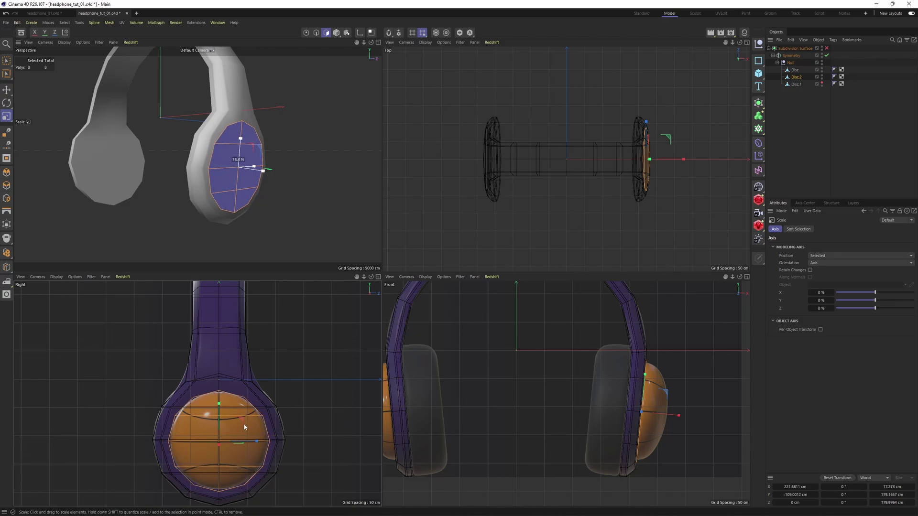
Step: Extrude the scaled polygons outward with an offset of about -26.3 cm, following the basketball in the front reference
middle_click(361, 217)
alt+drag(361, 217, 529, 287)
right_click(554, 287)
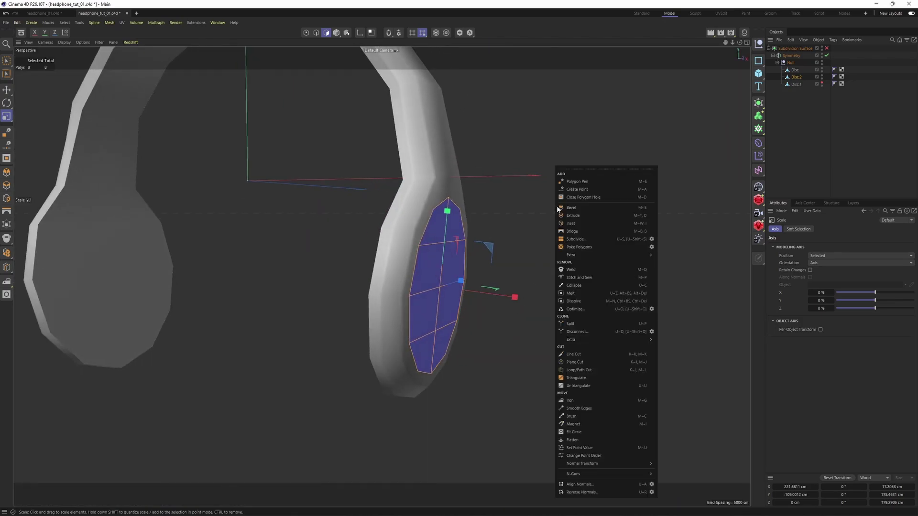
click(580, 216)
middle_click(591, 281)
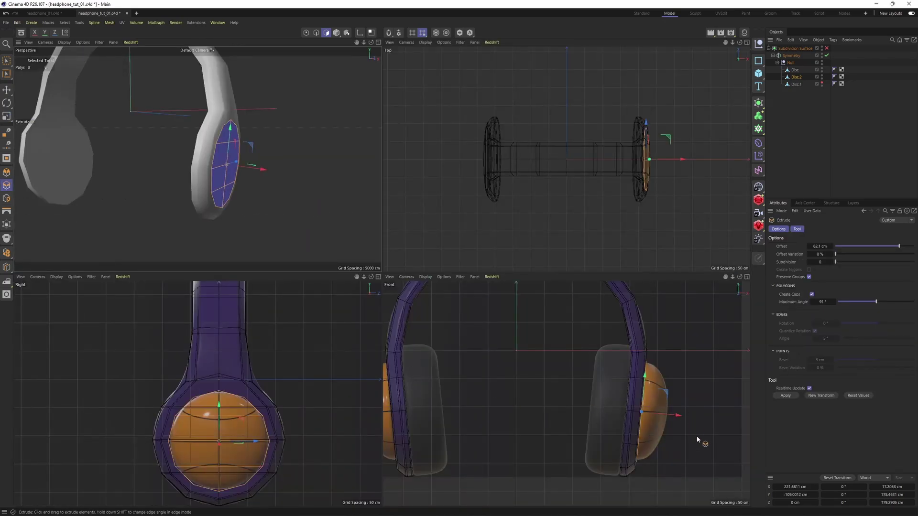
alt+middle_drag(670, 444, 581, 433)
scroll(582, 433, up, 2)
drag(582, 434, 549, 434)
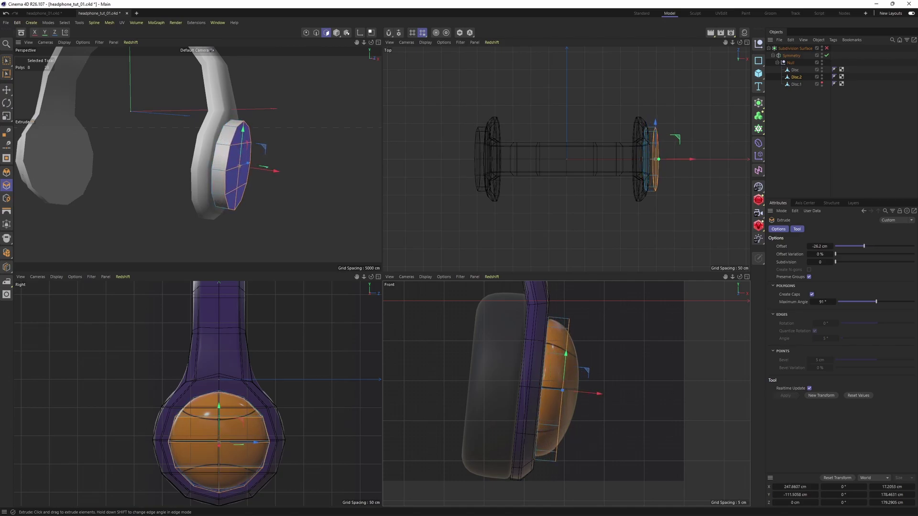
scroll(532, 402, up, 3)
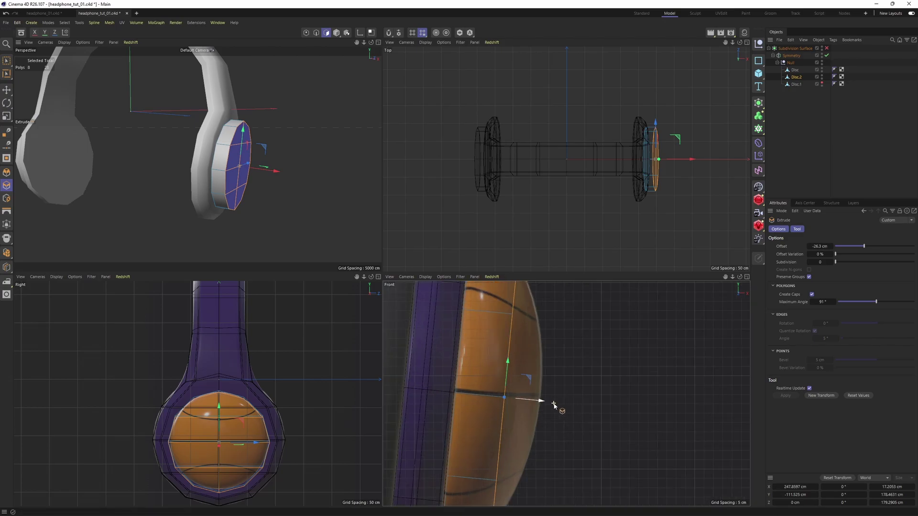
scroll(555, 404, up, 2)
key(F1)
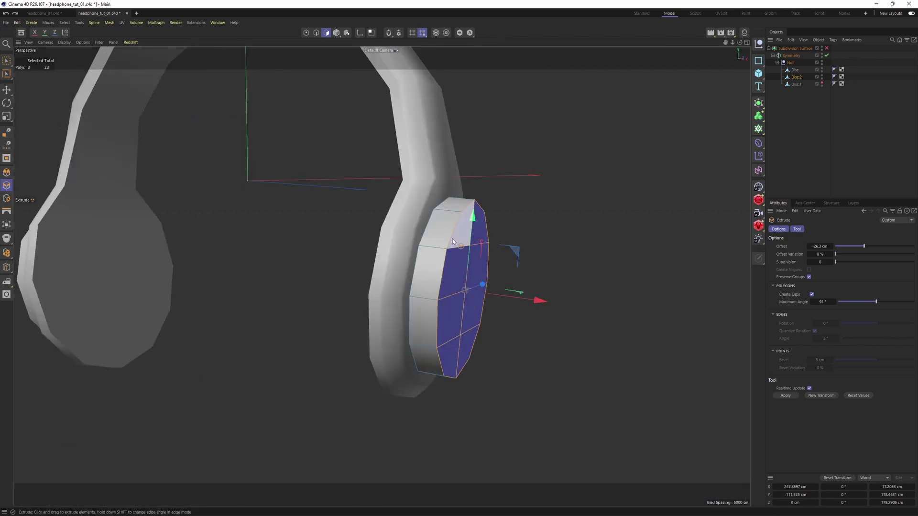
Step: Inspect the extruded basketball block from the side and compare its depth with the front reference
alt+drag(452, 239, 424, 257)
scroll(424, 257, up, 2)
scroll(449, 220, down, 3)
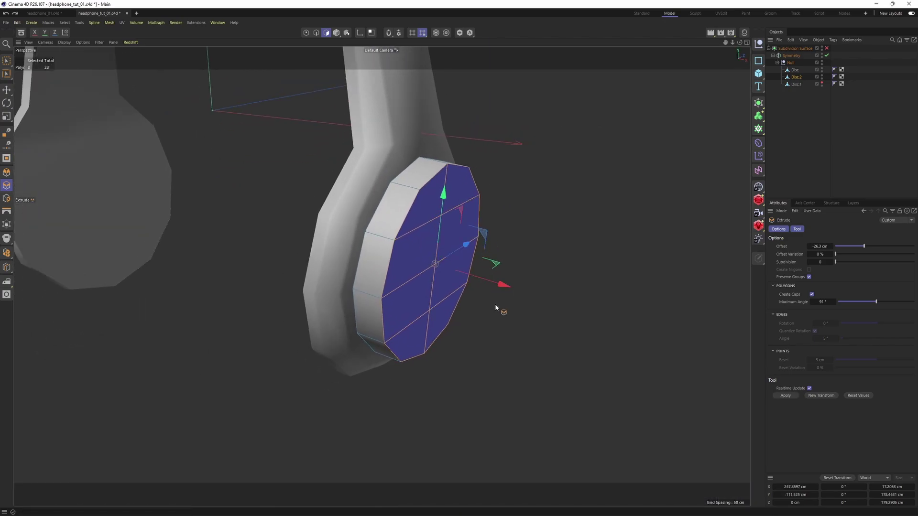
key(F5)
scroll(525, 356, down, 3)
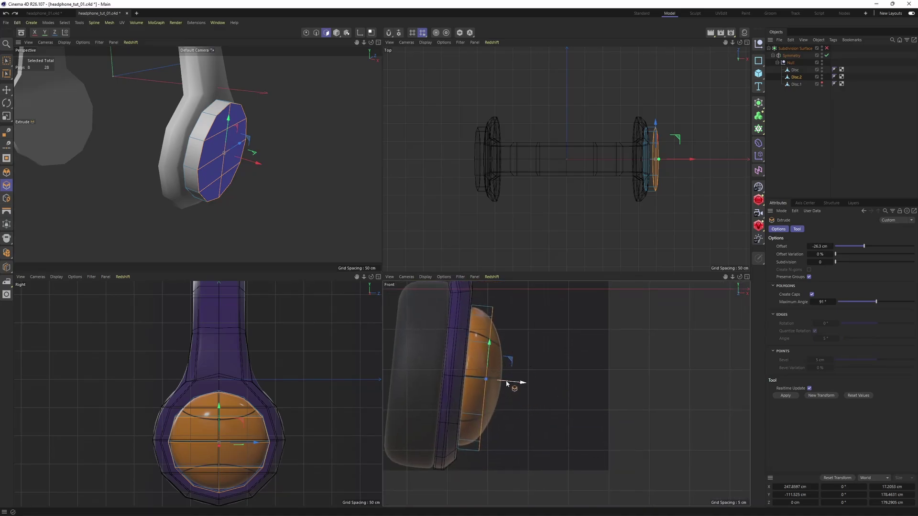
alt+middle_drag(452, 351, 529, 367)
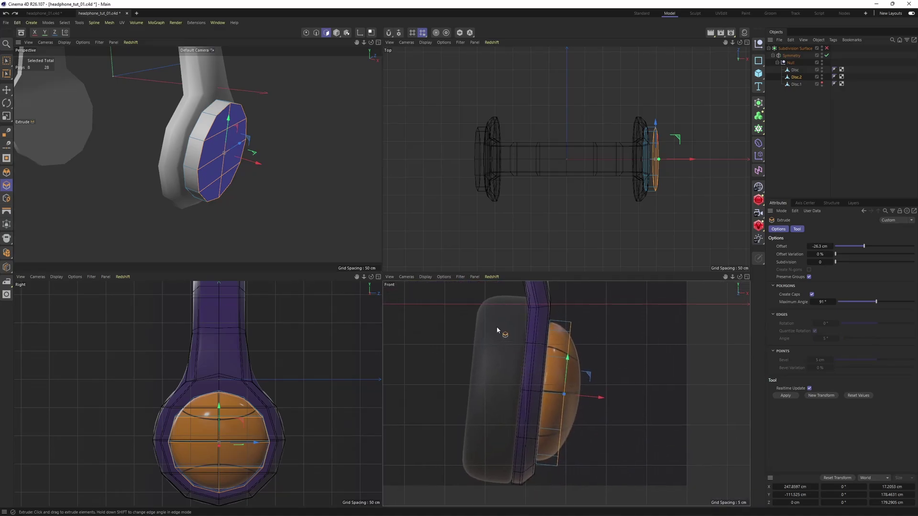
scroll(269, 153, up, 1)
Step: Pull the vertical centre edges of the basketball block's face outward, and its centre point further out to about X 285 cm
middle_click(269, 153)
key(Return)
key(e)
middle_click(440, 288)
middle_click(375, 226)
scroll(375, 226, up, 1)
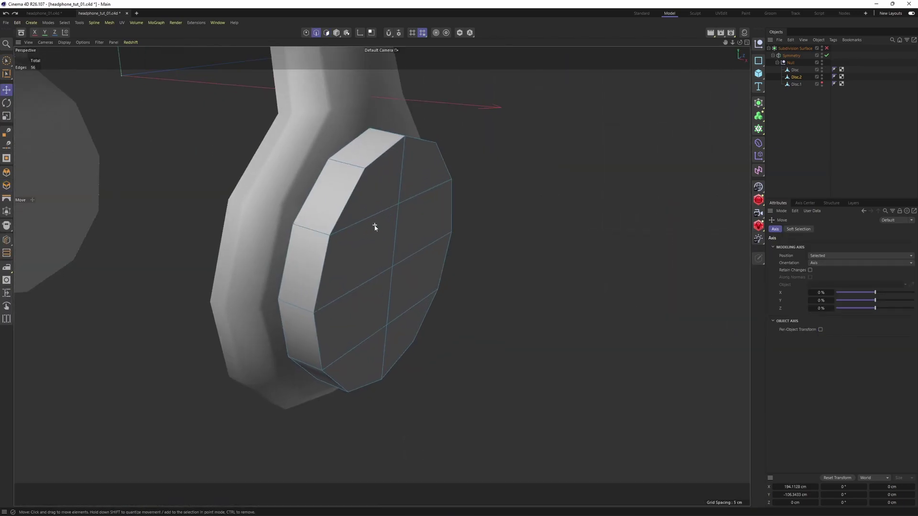
shift+click(403, 299)
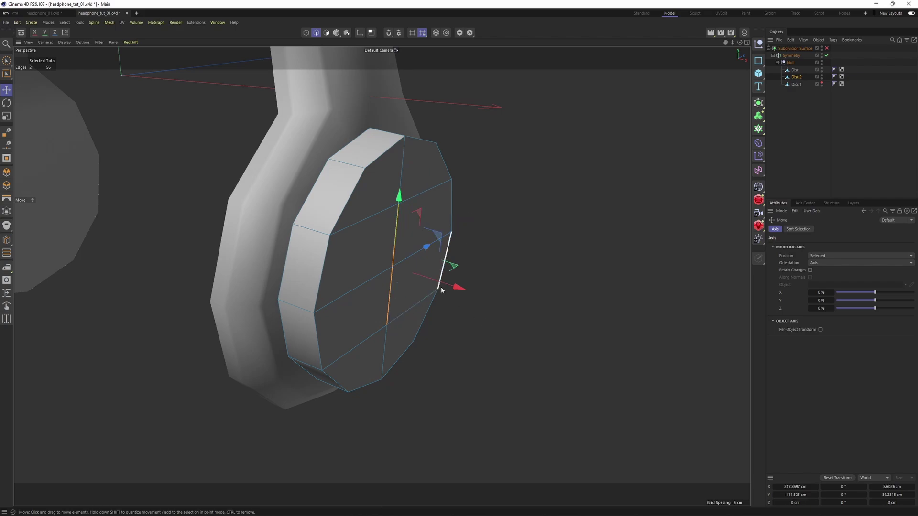
middle_click(494, 341)
drag(236, 165, 246, 172)
scroll(234, 167, up, 1)
key(Return)
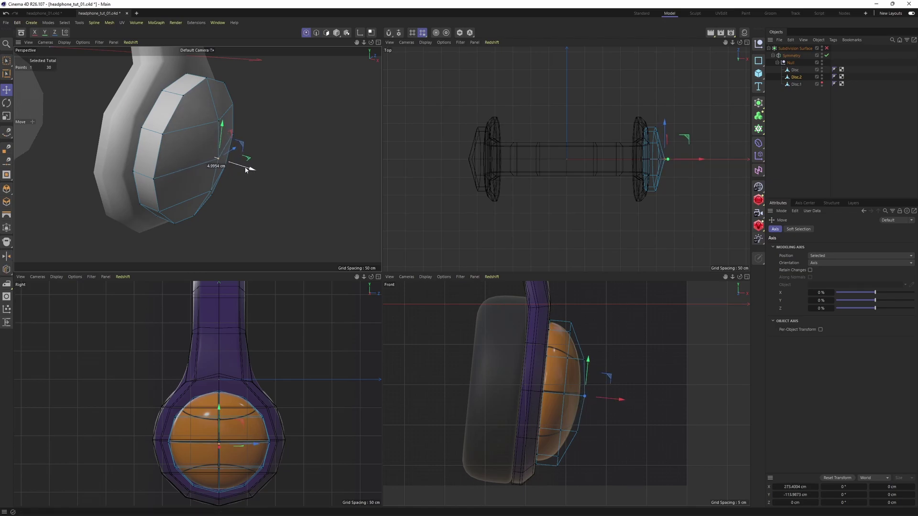
middle_click(209, 128)
drag(245, 170, 379, 208)
Step: Turn the smoothing on and add a loop cut around the basketball shape close to its rim at the ear cup
key(q)
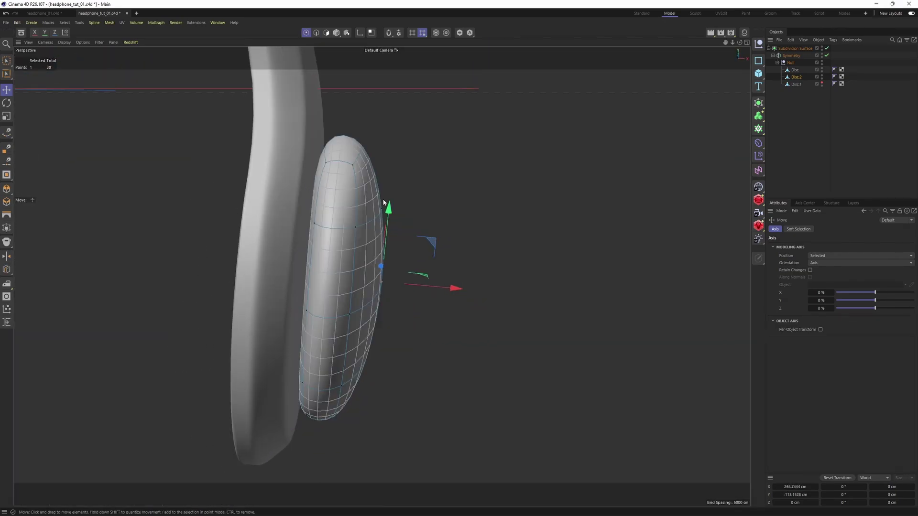
right_click(429, 130)
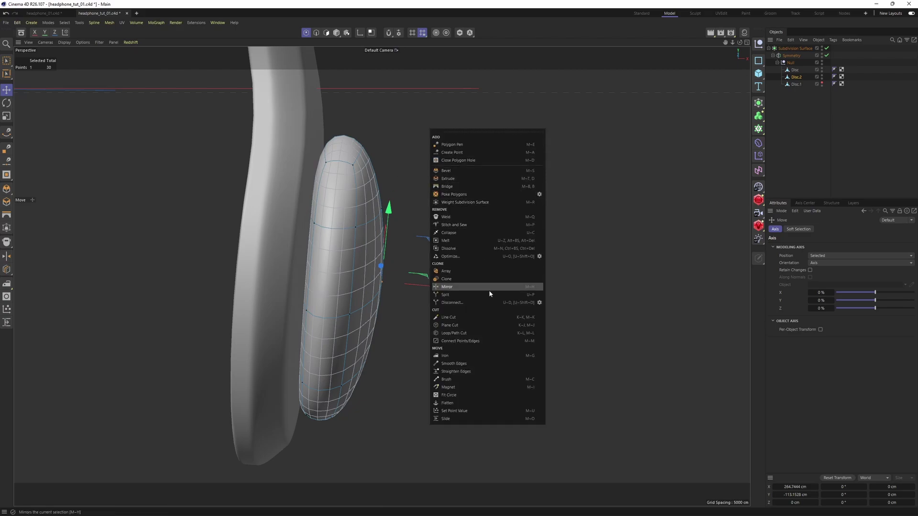
click(467, 325)
alt+drag(376, 194, 337, 157)
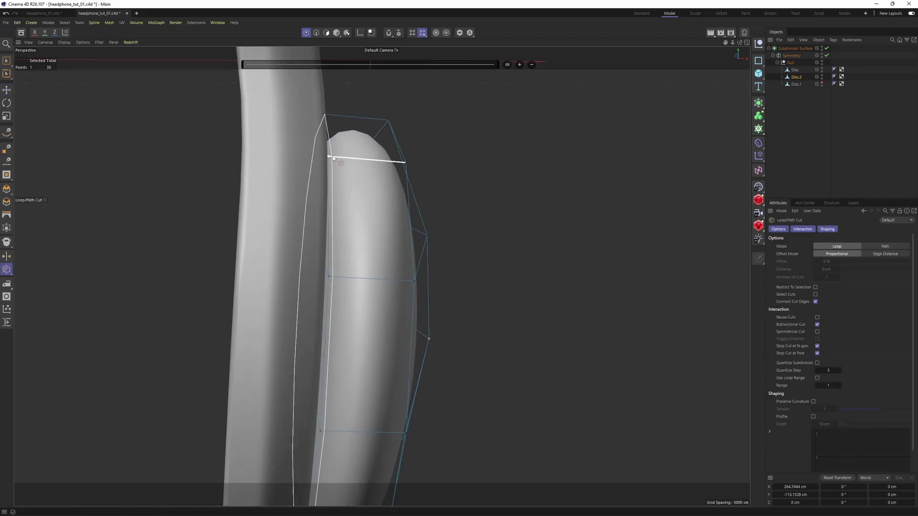
scroll(399, 194, down, 2)
alt+drag(398, 195, 315, 189)
click(883, 140)
Step: Compare the smoothed basketball shape with the front reference and bring its centre point back to about X 274 cm
scroll(390, 191, down, 2)
alt+drag(386, 191, 364, 144)
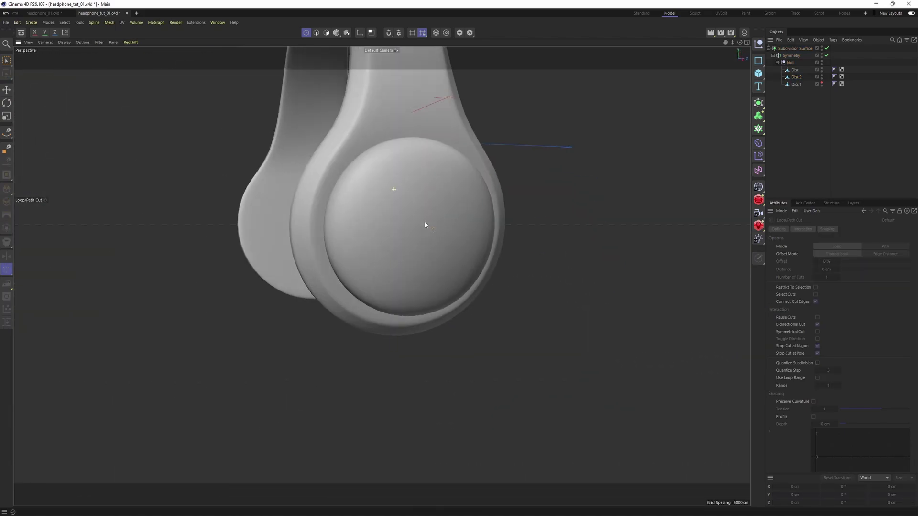
alt+drag(412, 174, 442, 172)
middle_click(452, 180)
middle_click(568, 362)
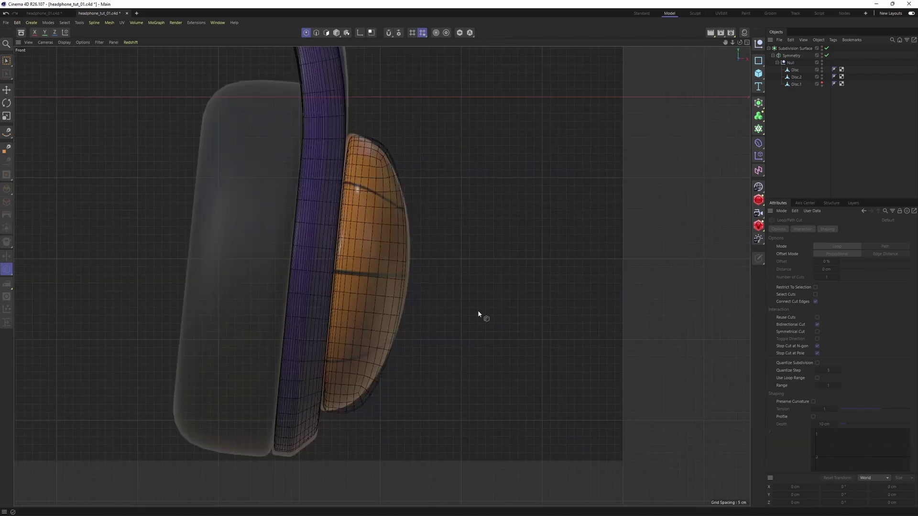
key(ctrl+z)
scroll(456, 211, up, 3)
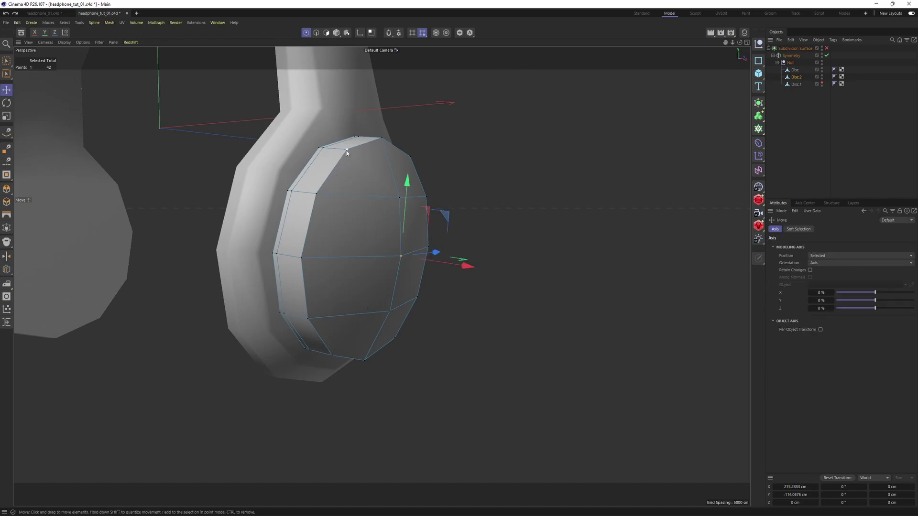
Step: Select the four corner points of the basketball's face and turn the smoothing back on
alt+drag(340, 177, 475, 170)
shift+click(488, 158)
scroll(487, 160, down, 3)
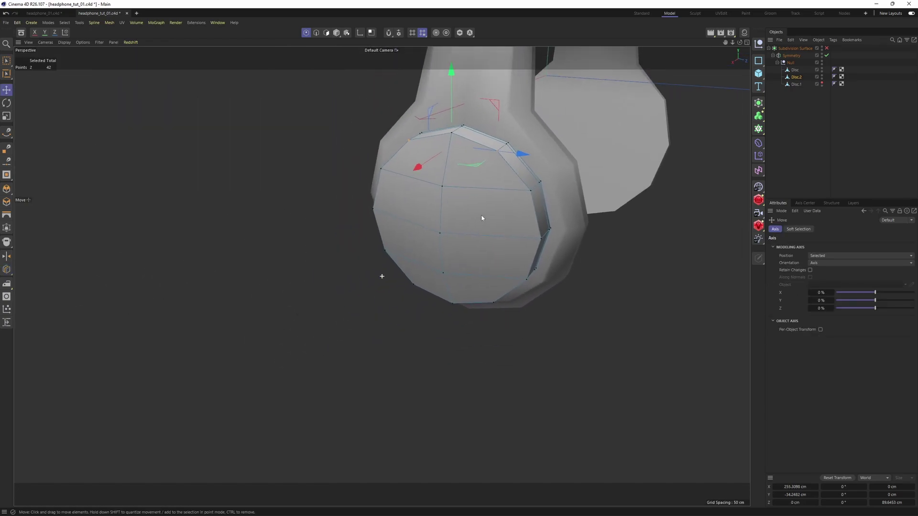
alt+drag(481, 218, 489, 205)
shift+click(396, 260)
alt+drag(486, 265, 419, 235)
key(q)
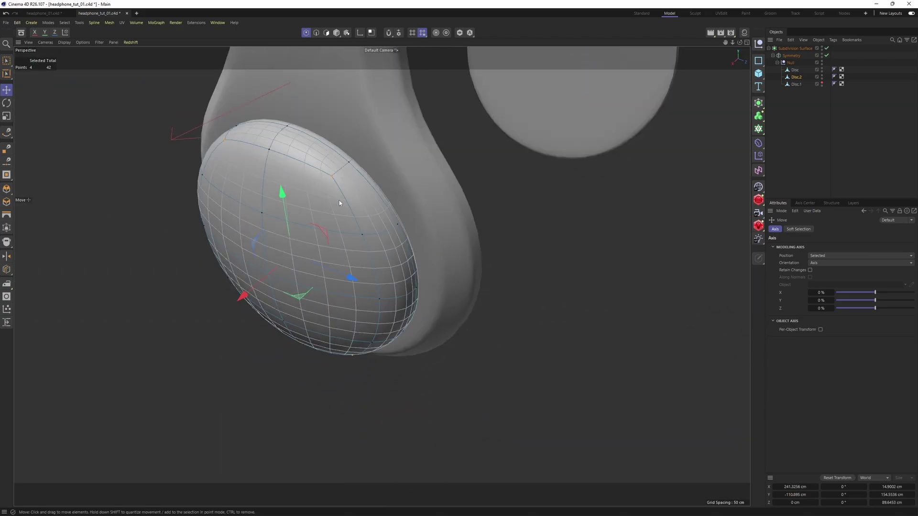
Step: In the front view, pull the basketball's upper corner points inward to about X 249.6 cm, Y -38 cm, following the reference outline
alt+drag(340, 200, 637, 334)
middle_click(637, 333)
key(F4)
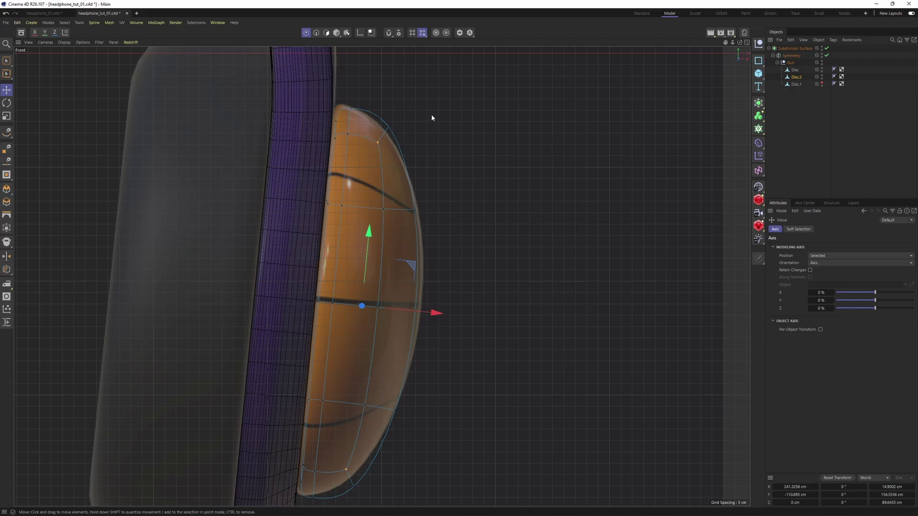
drag(7, 61, 42, 87)
drag(367, 116, 414, 158)
scroll(419, 133, up, 1)
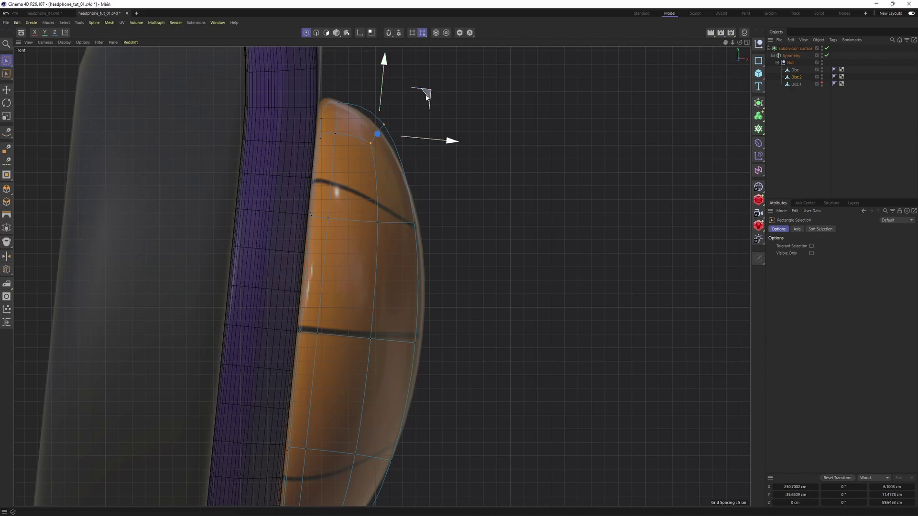
drag(424, 98, 420, 109)
Step: Pull the basketball's lower corner points inward to about X 235.8 cm, Y -181.9 cm to fit the reference outline
alt+middle_drag(439, 400, 479, 255)
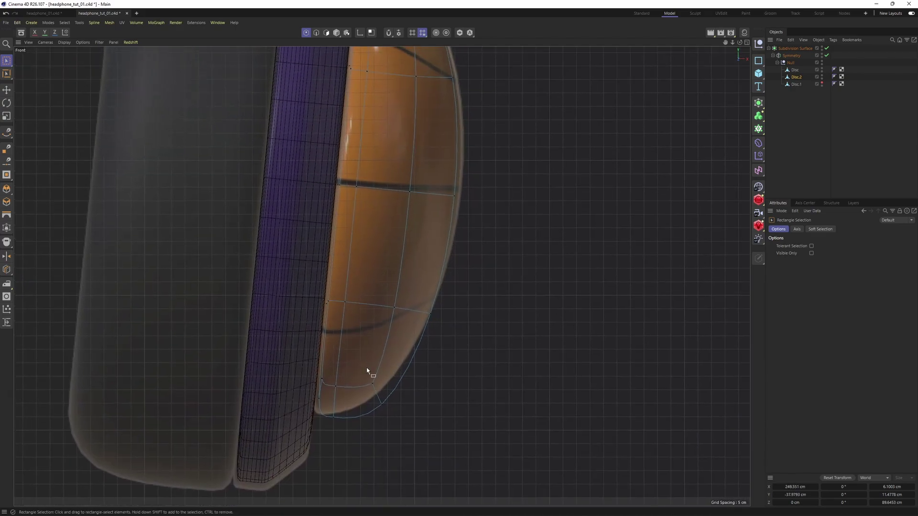
drag(367, 370, 400, 430)
drag(426, 357, 425, 345)
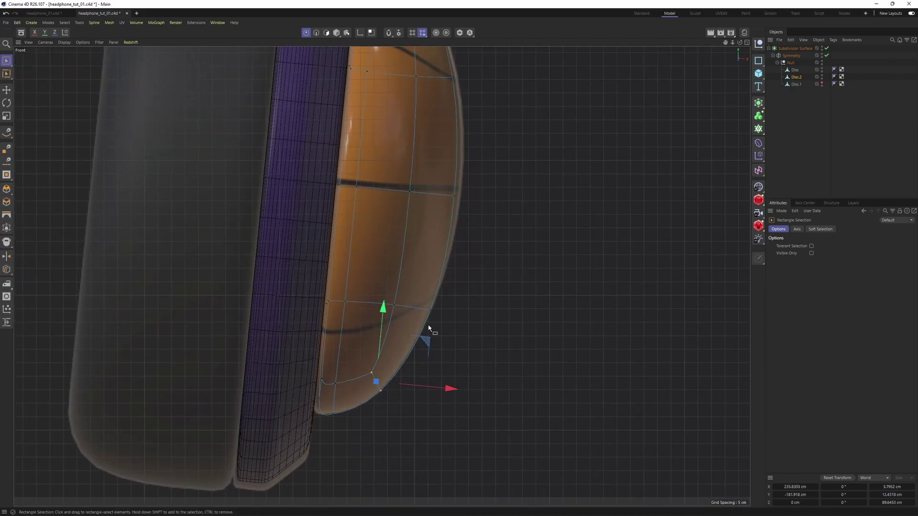
Step: Nudge the basketball's middle point row outward to about X 258.4 cm and its upper row to about X 258.7 cm
scroll(451, 188, down, 2)
alt+middle_drag(451, 188, 456, 259)
click(458, 262)
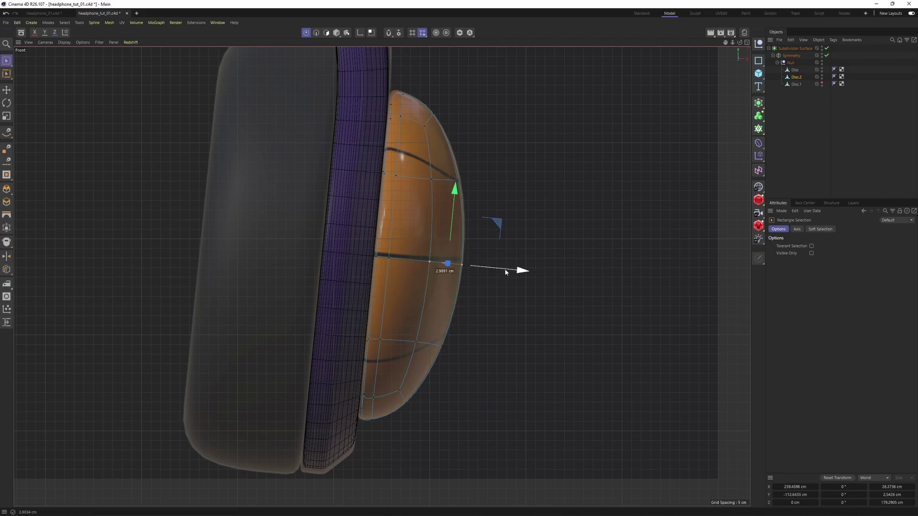
drag(425, 166, 499, 186)
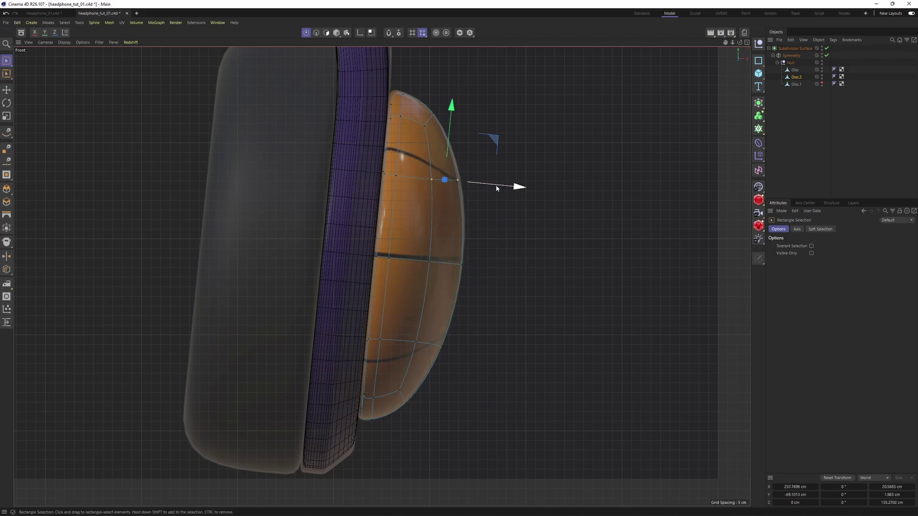
middle_click(422, 184)
middle_click(302, 386)
middle_click(272, 198)
middle_click(272, 199)
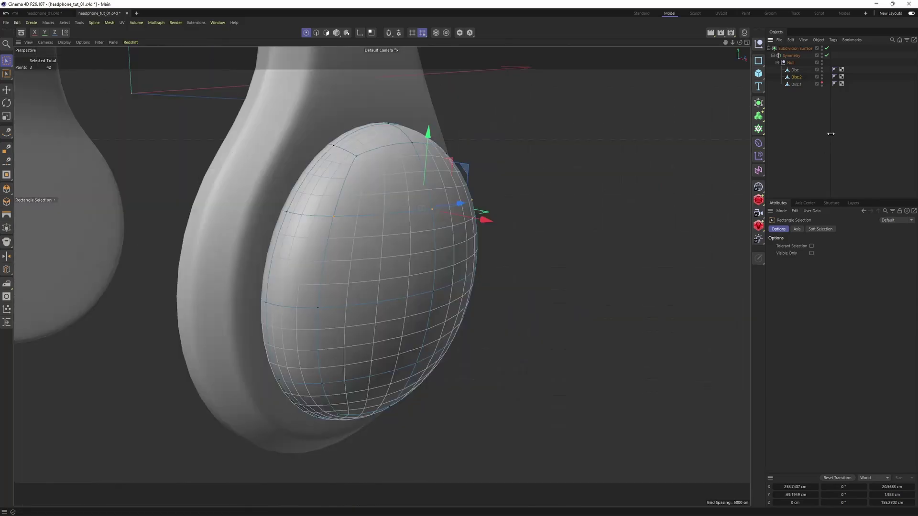
Step: Clear the point selection and make the hidden ear pads object Disc.1 visible again
click(589, 184)
alt+right_drag(529, 191, 482, 207)
alt+drag(394, 218, 429, 223)
alt+right_drag(429, 223, 350, 215)
alt+middle_drag(350, 215, 429, 260)
alt+drag(429, 262, 482, 254)
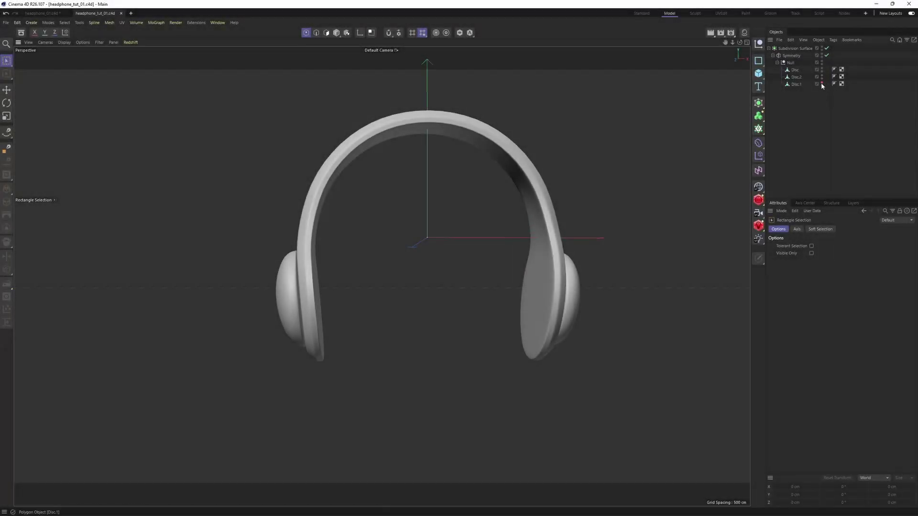
click(822, 82)
scroll(444, 247, up, 5)
key(Return)
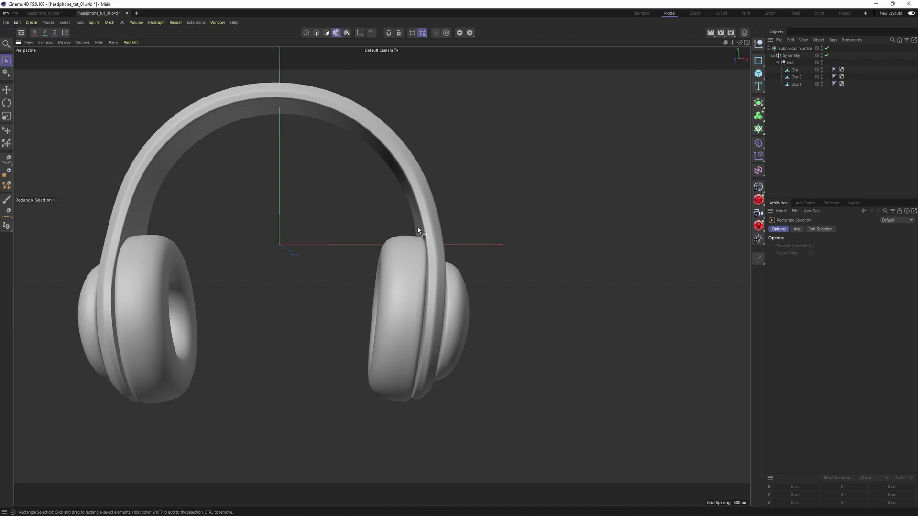
Step: Examine the complete smoothed headphones from several angles and against the front reference image
alt+drag(405, 232, 499, 283)
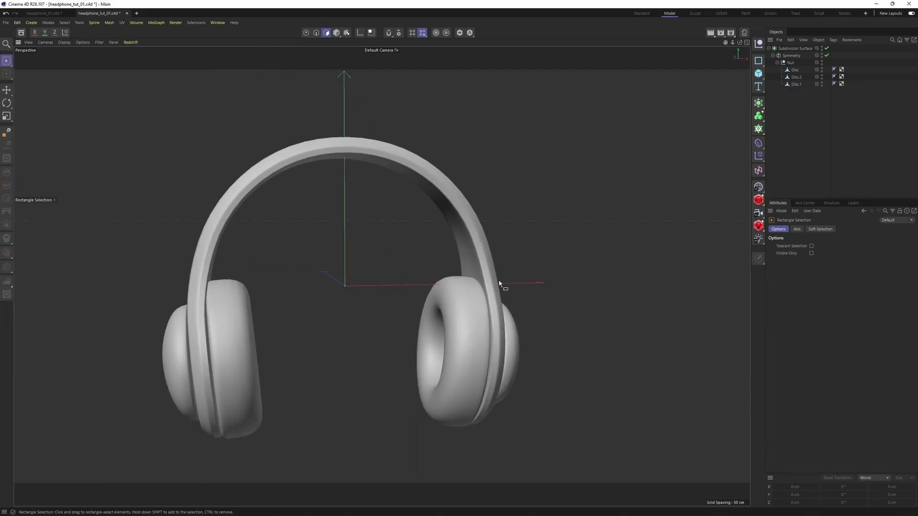
alt+middle_drag(498, 282, 471, 254)
alt+drag(471, 255, 430, 282)
middle_click(449, 289)
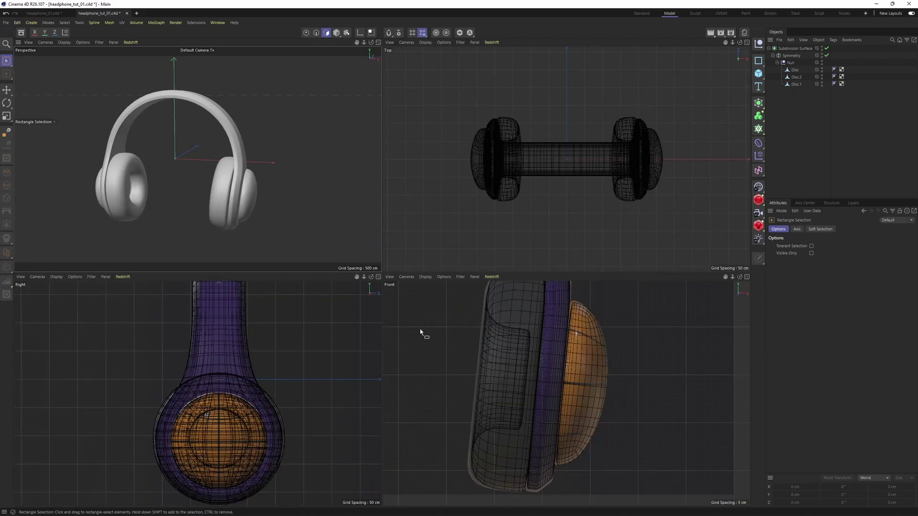
scroll(543, 342, down, 5)
scroll(562, 358, down, 3)
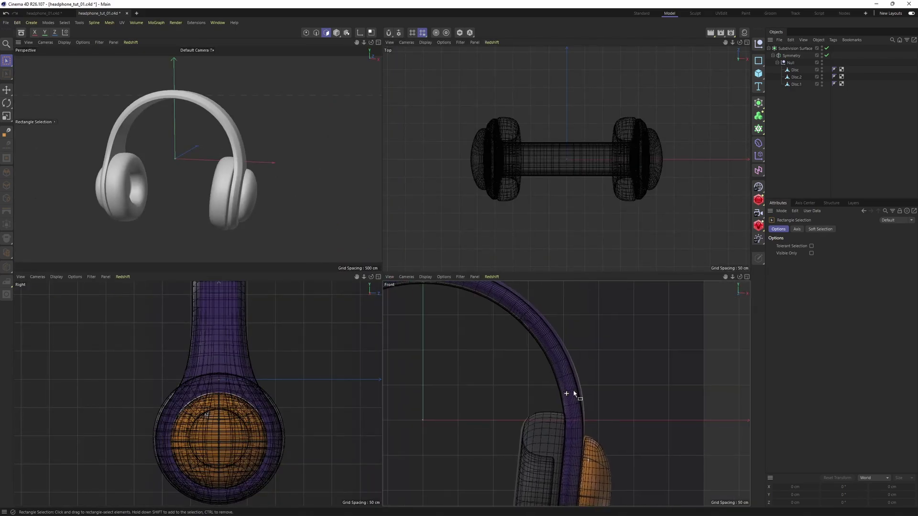
middle_click(273, 171)
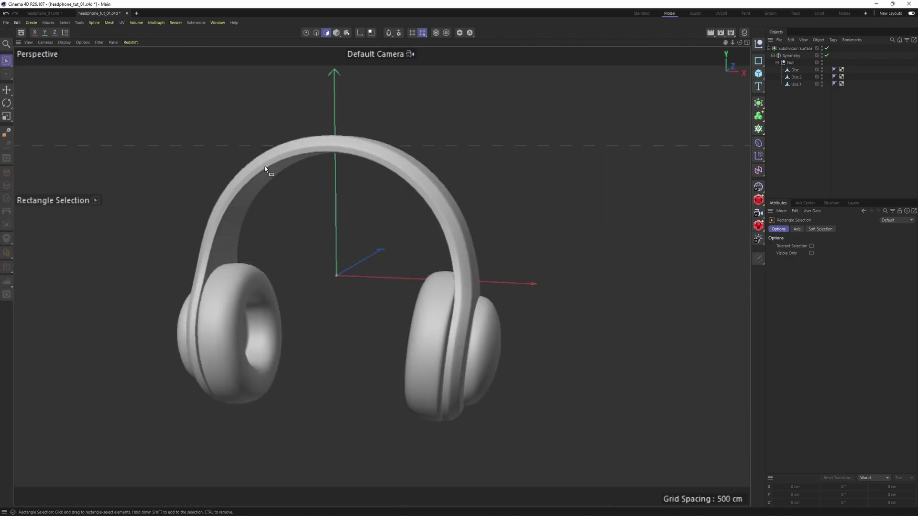
alt+drag(466, 294, 391, 182)
alt+drag(418, 209, 456, 212)
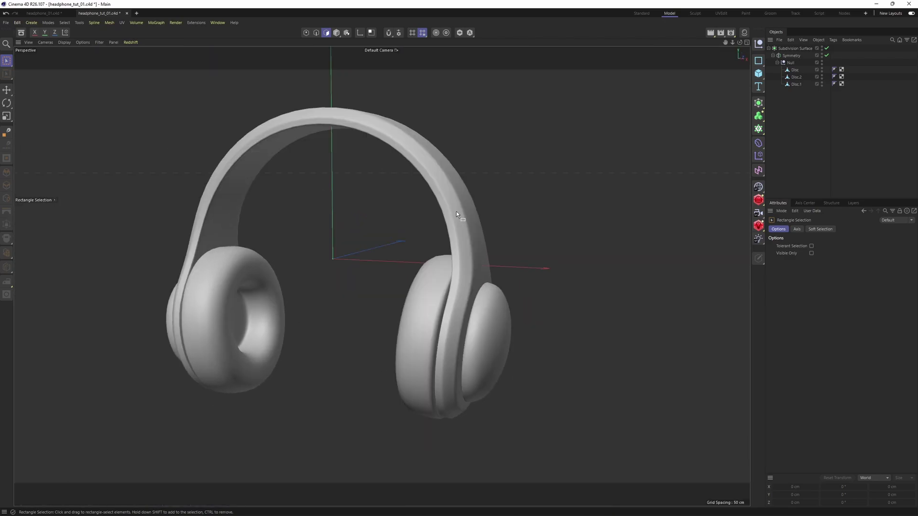
alt+drag(486, 240, 444, 293)
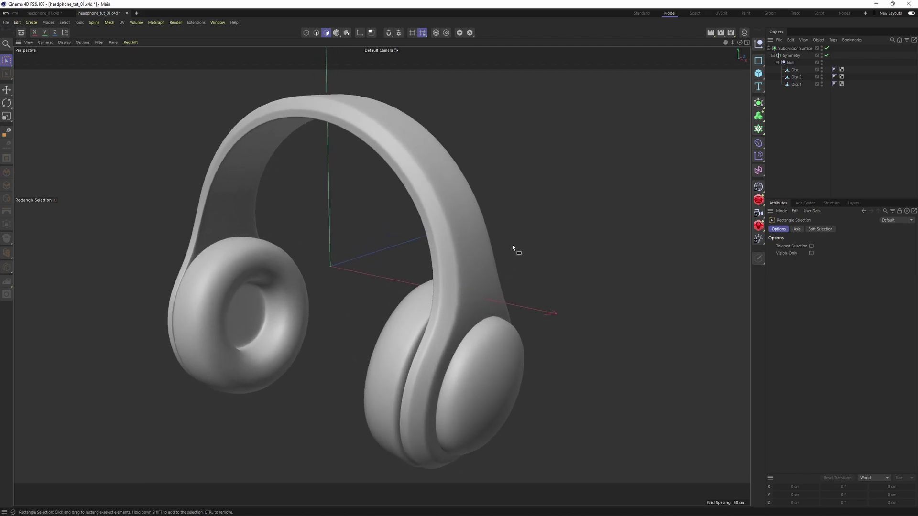
alt+drag(456, 245, 535, 239)
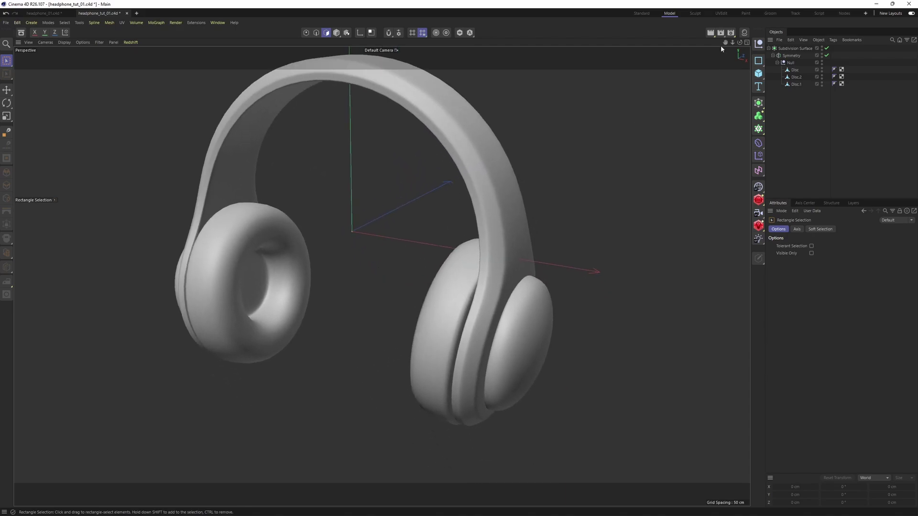
Step: Show the Material Manager and create a new standard material
click(742, 34)
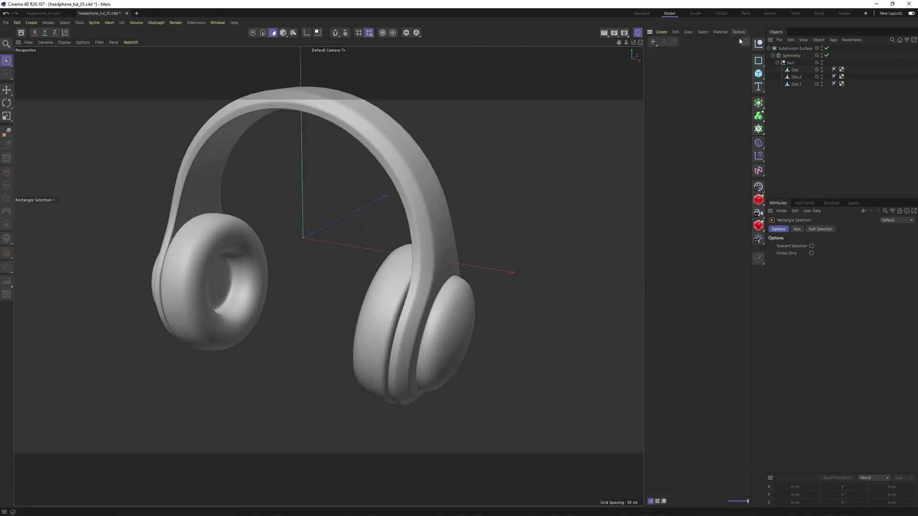
click(664, 74)
alt+middle_drag(503, 180, 470, 124)
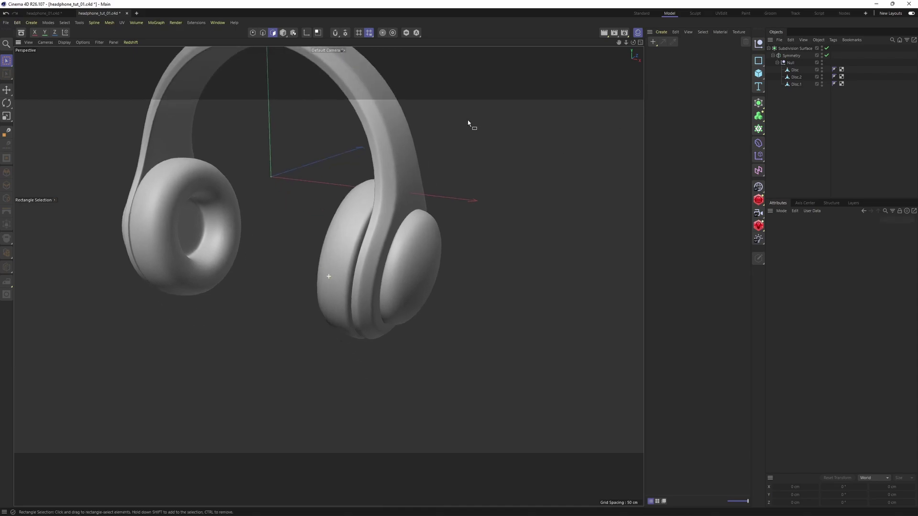
alt+drag(454, 215, 393, 187)
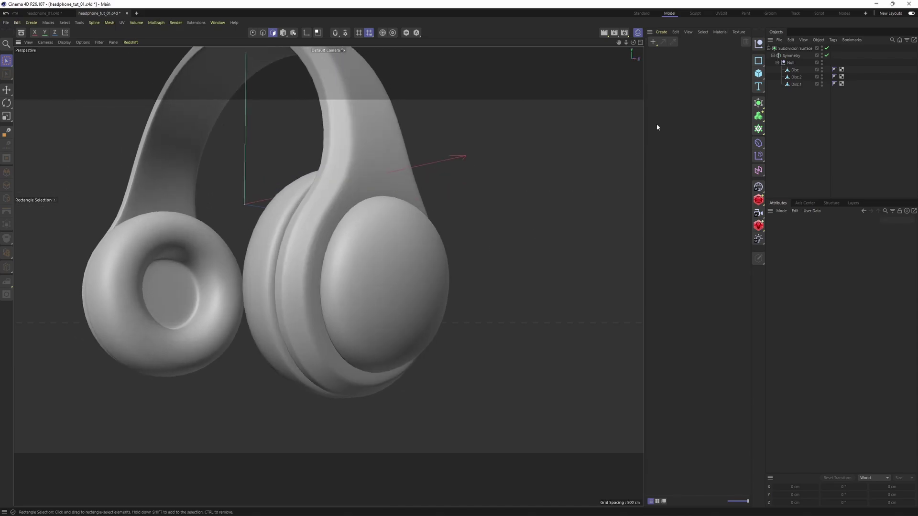
double_click(660, 86)
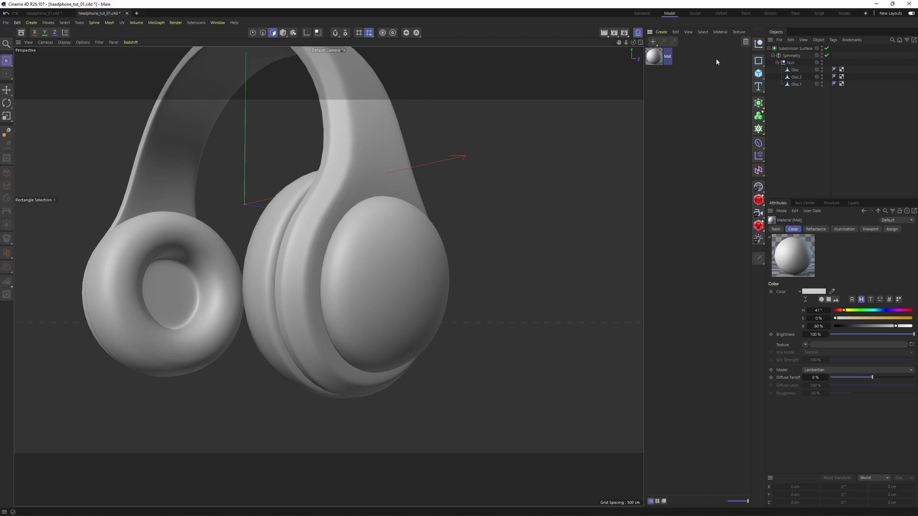
Step: Load the orange basketball image as the material's colour texture without copying it to the project location
double_click(655, 56)
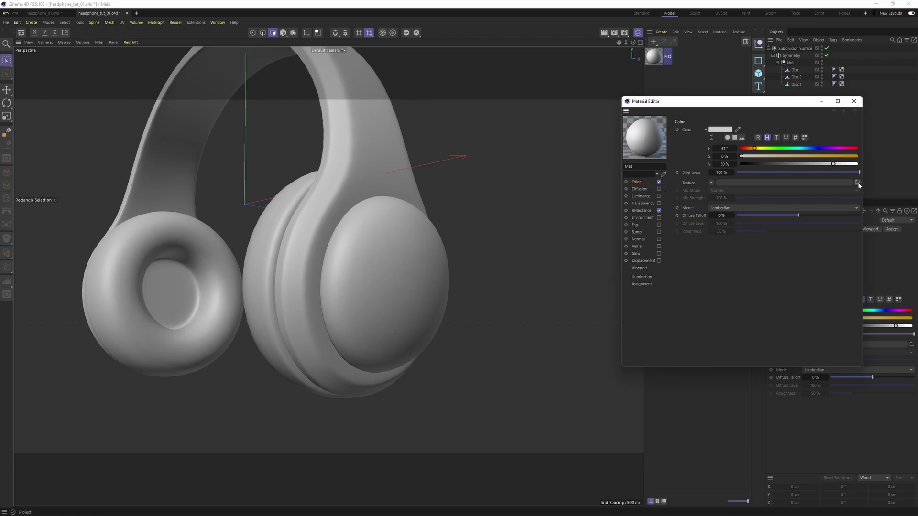
click(858, 182)
double_click(549, 170)
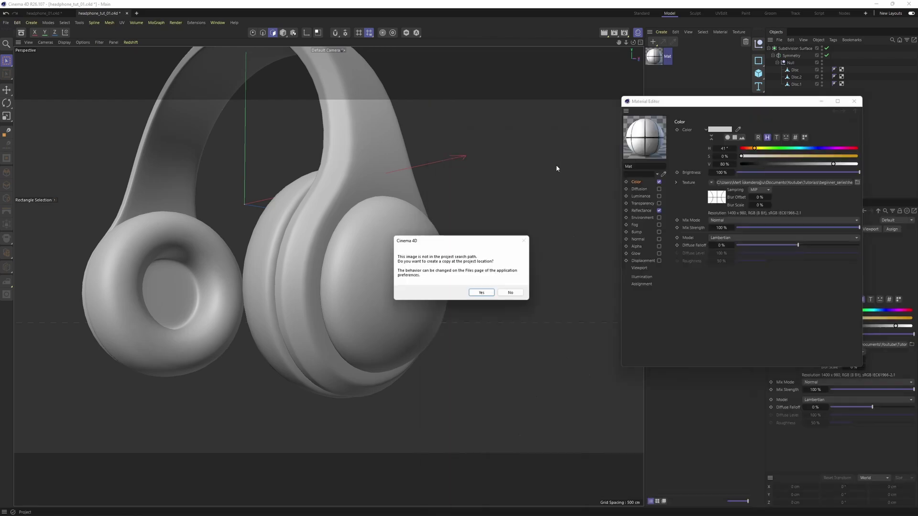
click(510, 293)
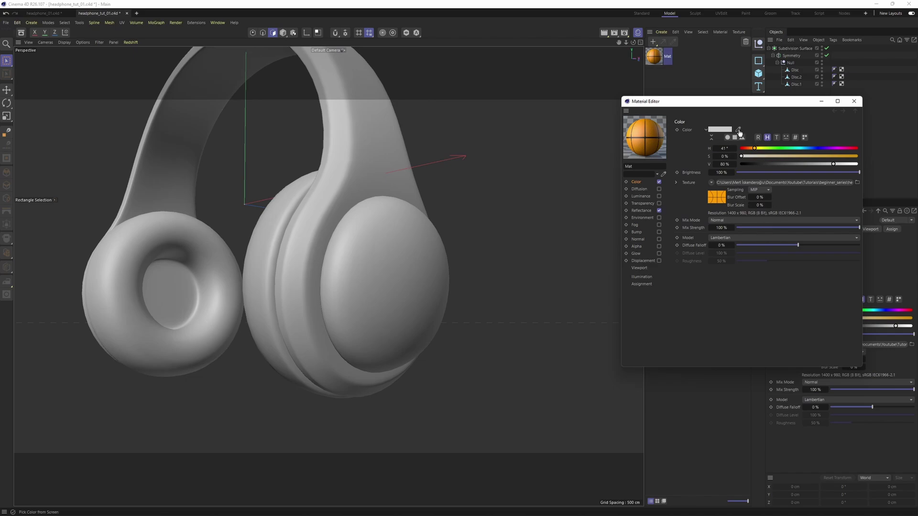
drag(720, 105, 504, 137)
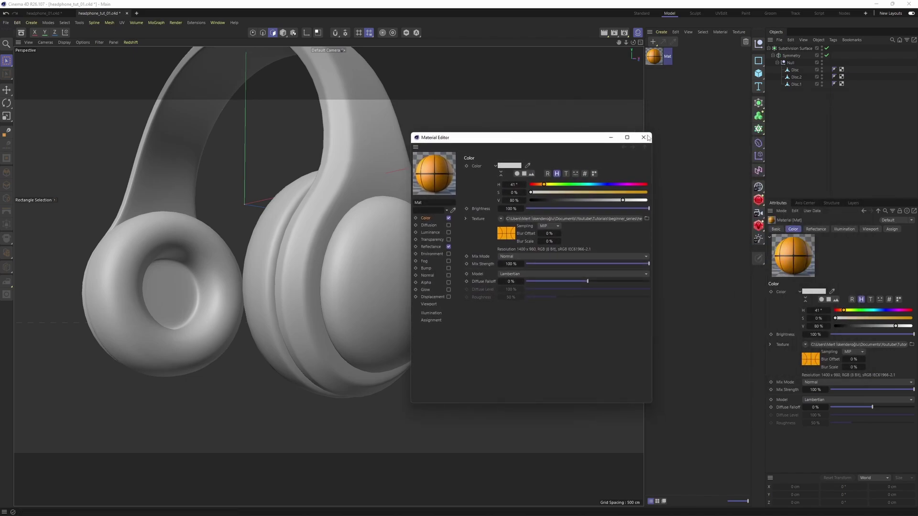
click(649, 139)
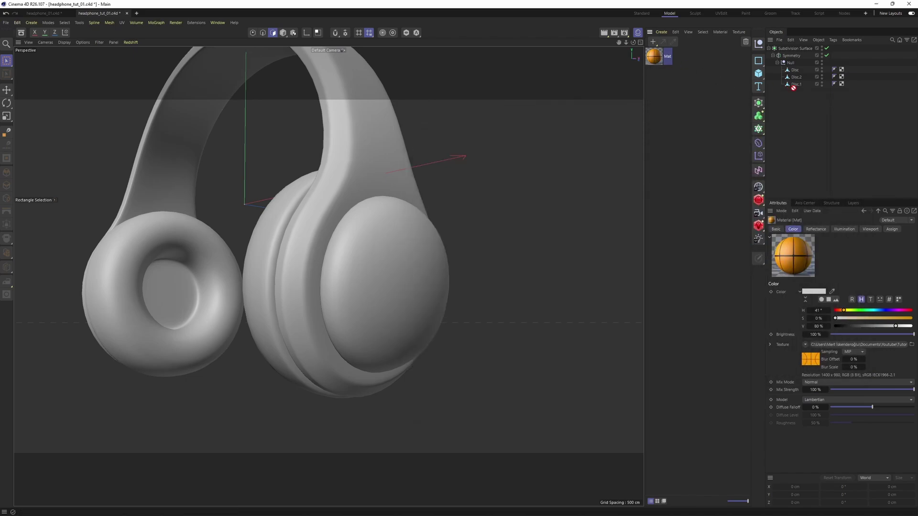
Step: Apply the basketball material to the basketball object Disc.2 and check the texture on its surface
drag(801, 86, 849, 77)
scroll(467, 220, up, 5)
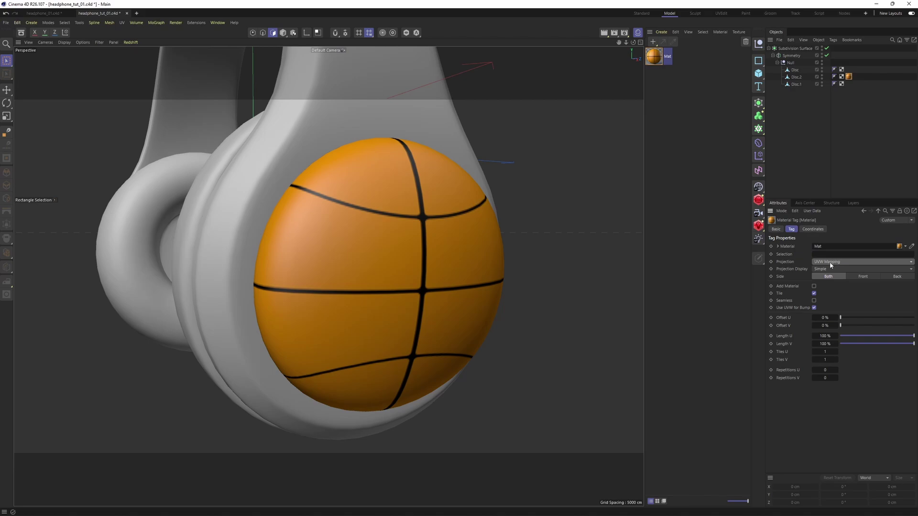
scroll(437, 191, down, 4)
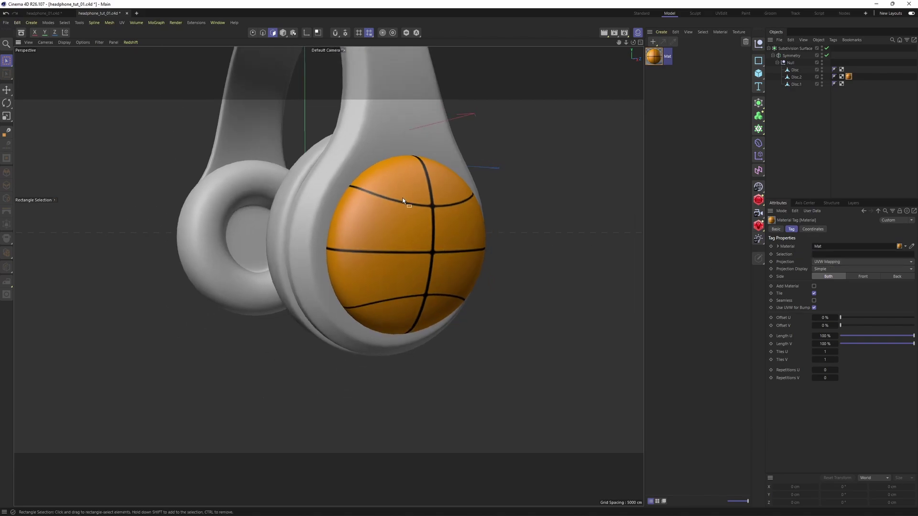
scroll(415, 188, up, 3)
Step: Try the Flat and Cubic projections for the basketball material, and return it to UVW Mapping
click(830, 262)
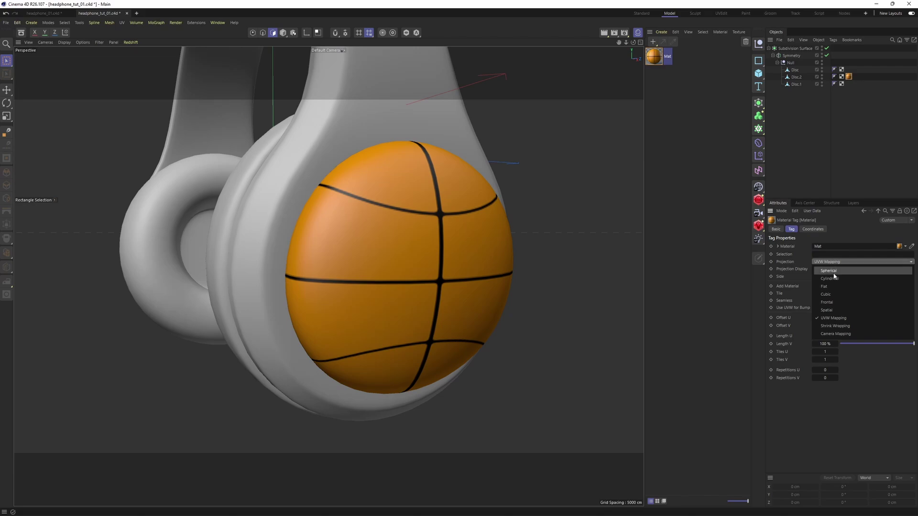
click(833, 286)
click(830, 262)
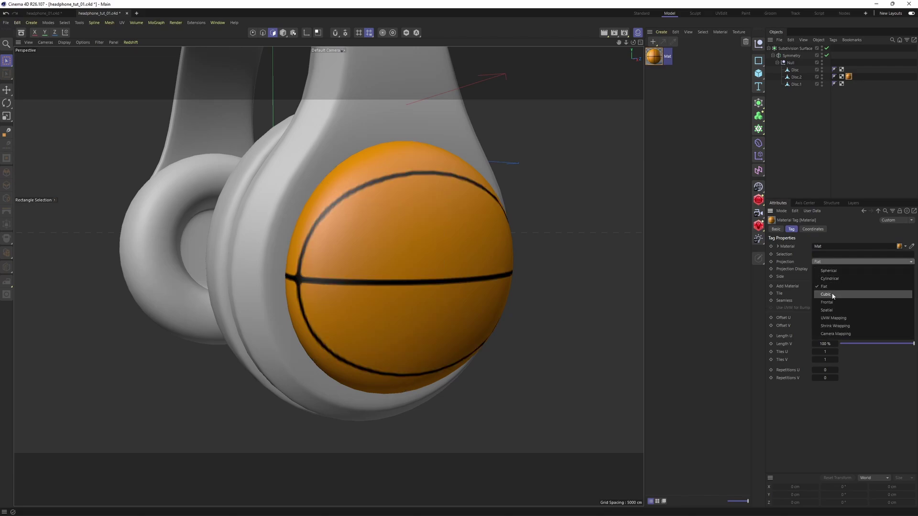
click(832, 293)
click(830, 263)
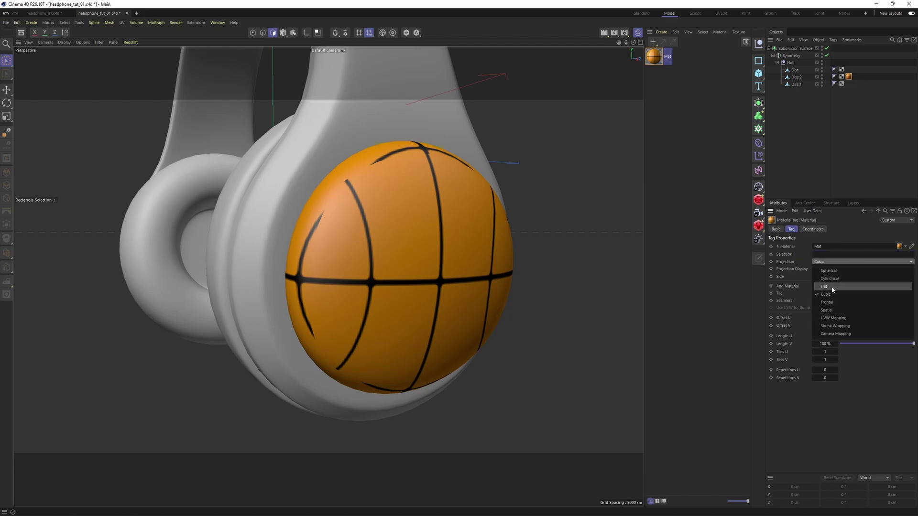
click(832, 287)
click(830, 262)
click(832, 294)
click(831, 263)
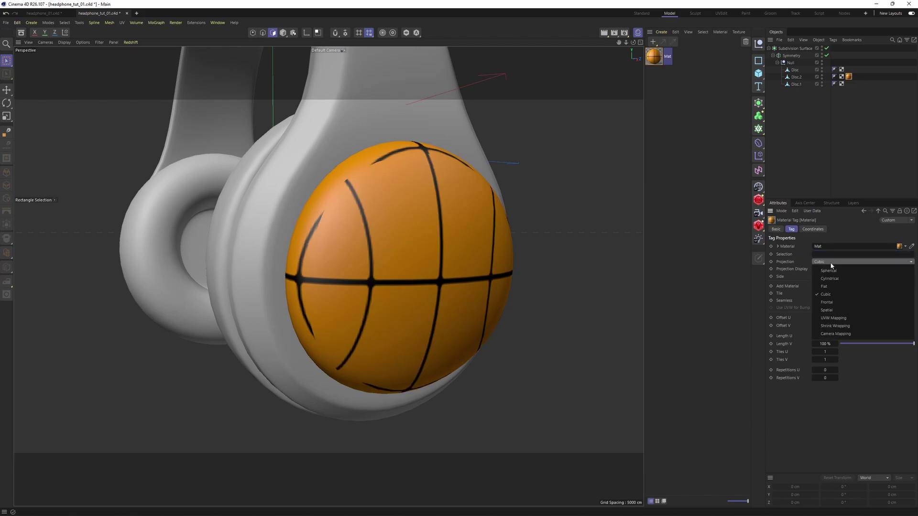
click(842, 319)
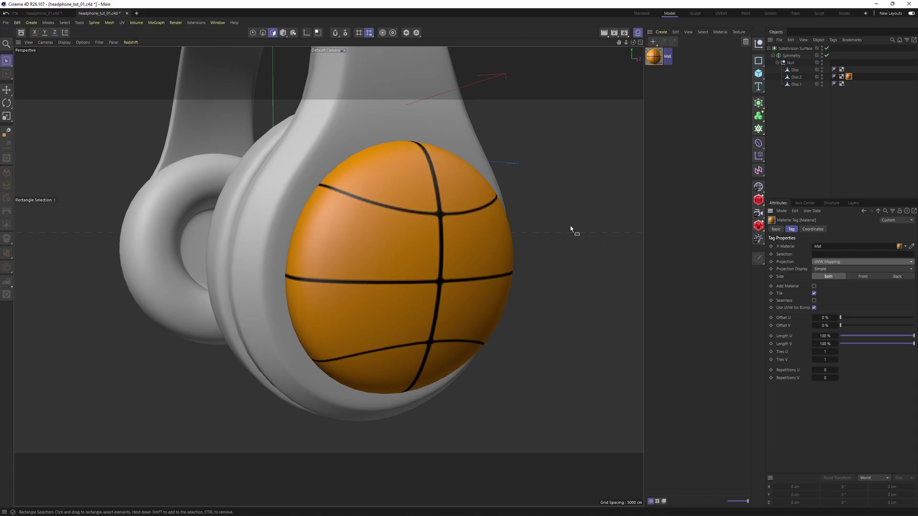
Step: Set the projection of the basketball material on Disc.2 to Cubic
alt+drag(572, 229, 385, 343)
click(834, 262)
click(834, 293)
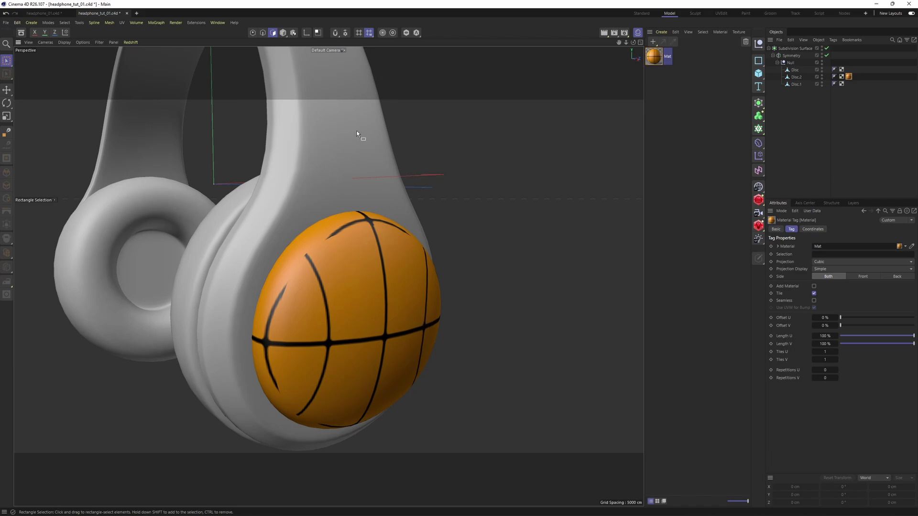
click(293, 33)
click(254, 32)
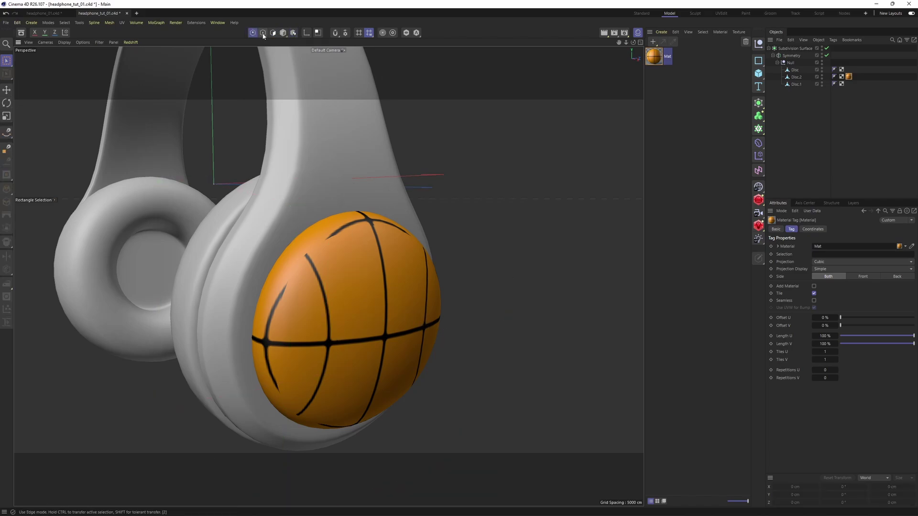
click(264, 34)
click(273, 33)
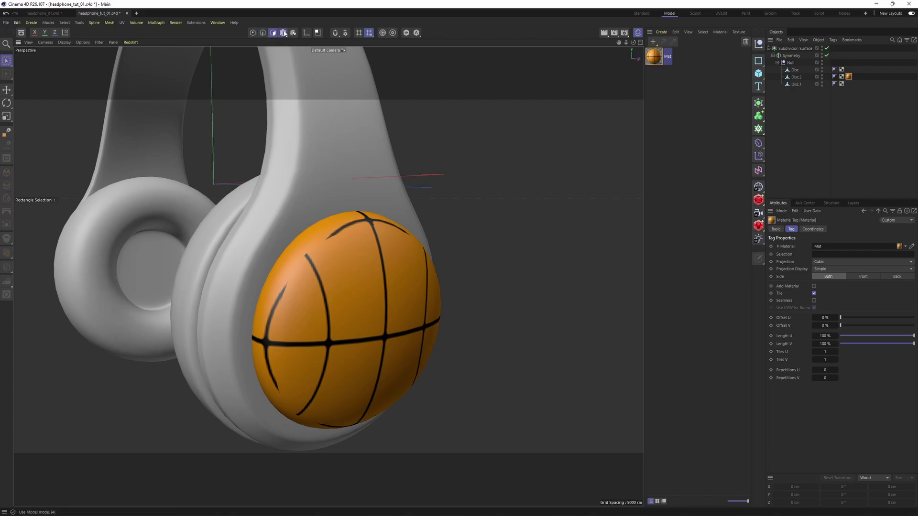
click(284, 33)
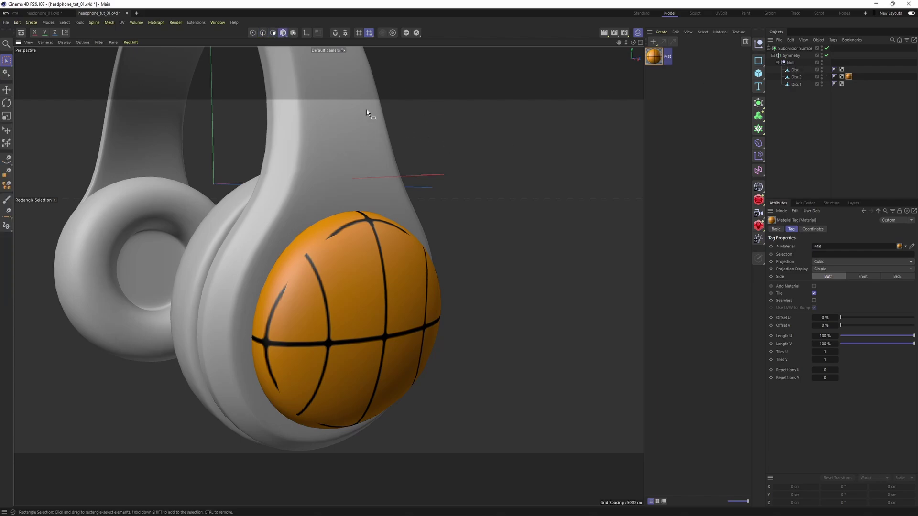
Step: Try scaling the cubic texture projection of the basketball material on Disc.2 in Texture mode
click(294, 33)
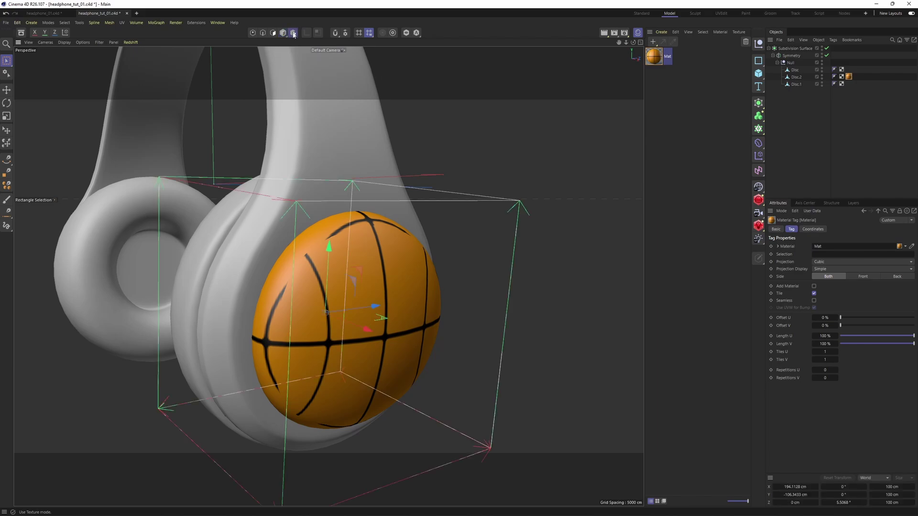
alt+drag(498, 205, 385, 213)
key(t)
drag(453, 313, 450, 201)
key(ctrl+z)
Step: Set the projection of the basketball material on Disc.2 to UVW Mapping
click(849, 78)
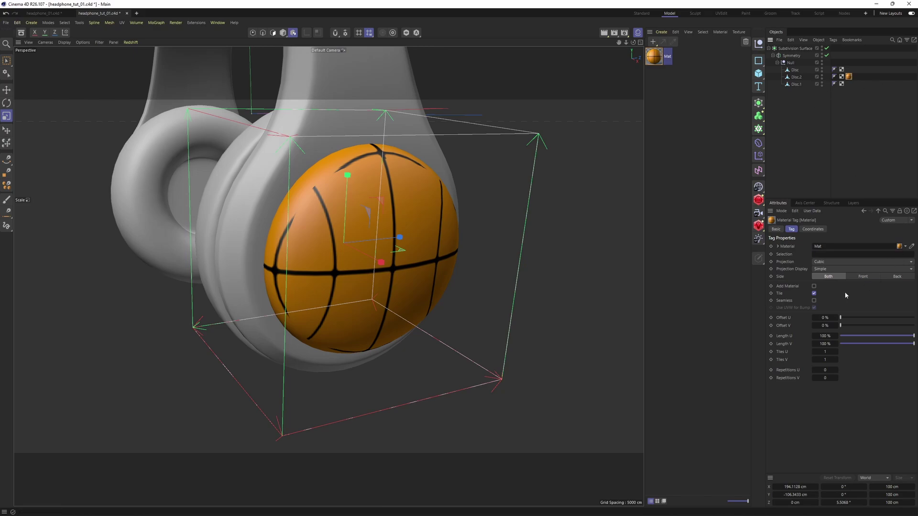
click(842, 262)
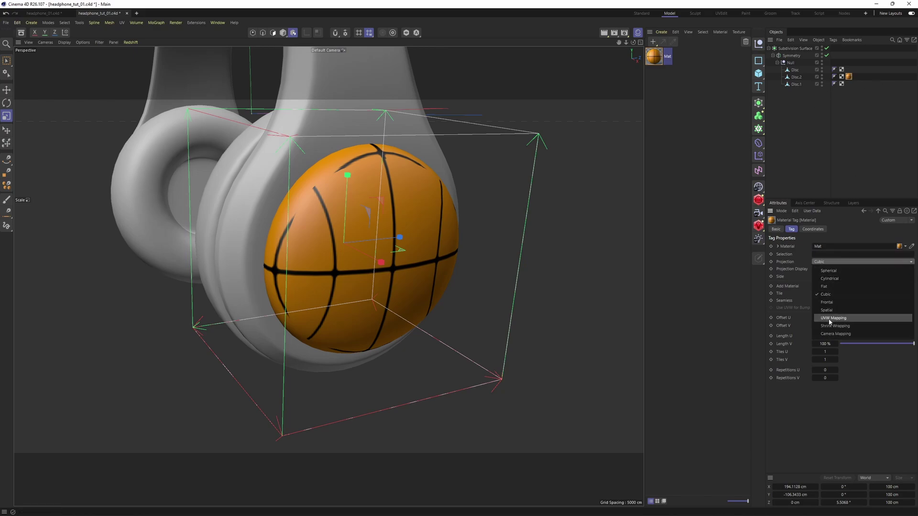
click(834, 318)
alt+drag(431, 239, 417, 247)
alt+right_drag(417, 247, 416, 215)
alt+middle_drag(415, 215, 422, 205)
Step: Disable the basketball material's default specular and add a GGX reflectance layer
double_click(656, 57)
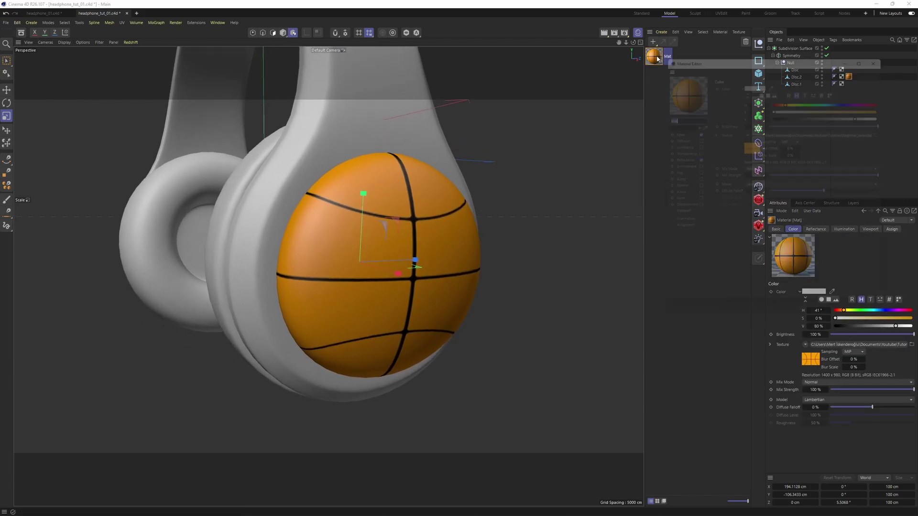
drag(689, 53, 672, 134)
click(659, 239)
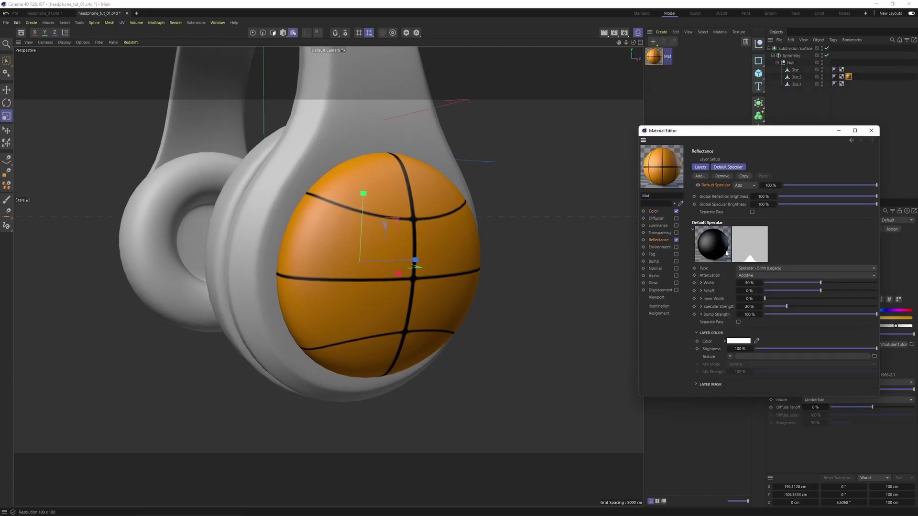
click(698, 185)
click(700, 176)
click(738, 197)
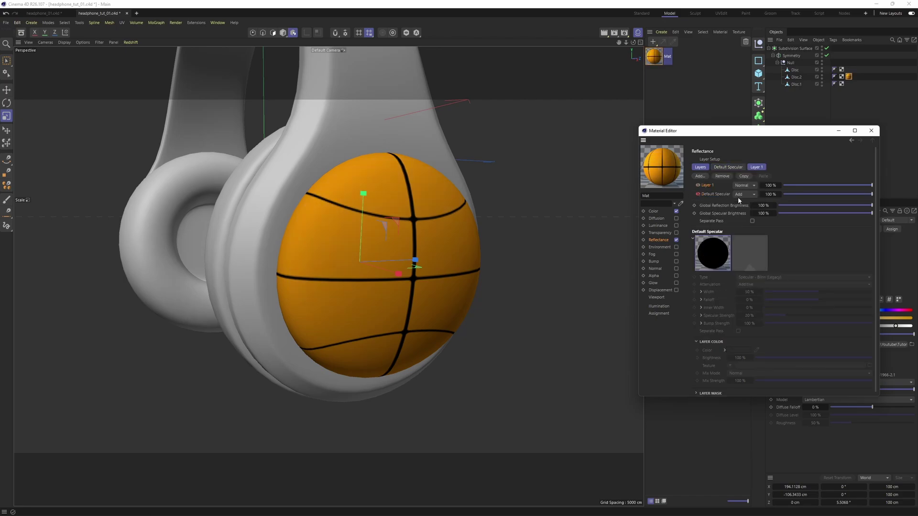
Step: Set the basketball material's GGX layer to Dielectric Fresnel with 20% roughness and close the material settings
drag(751, 399, 752, 451)
click(753, 396)
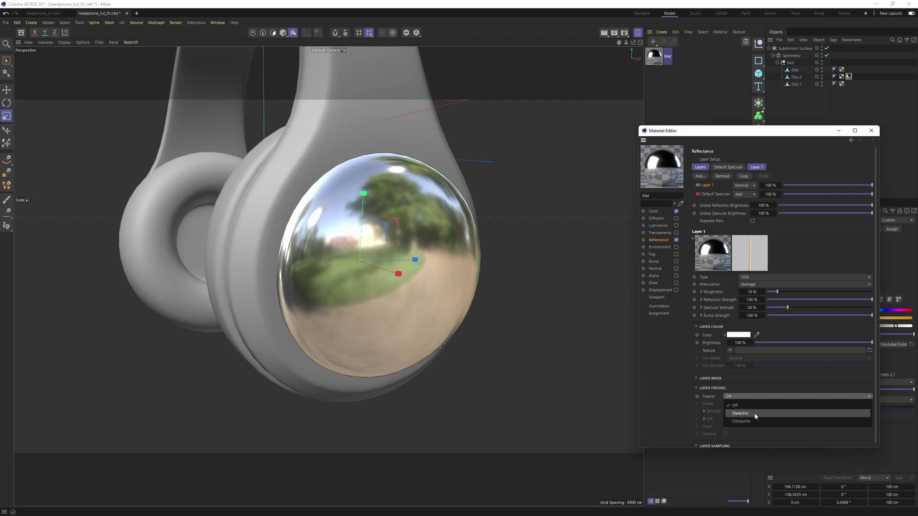
click(740, 413)
click(752, 291)
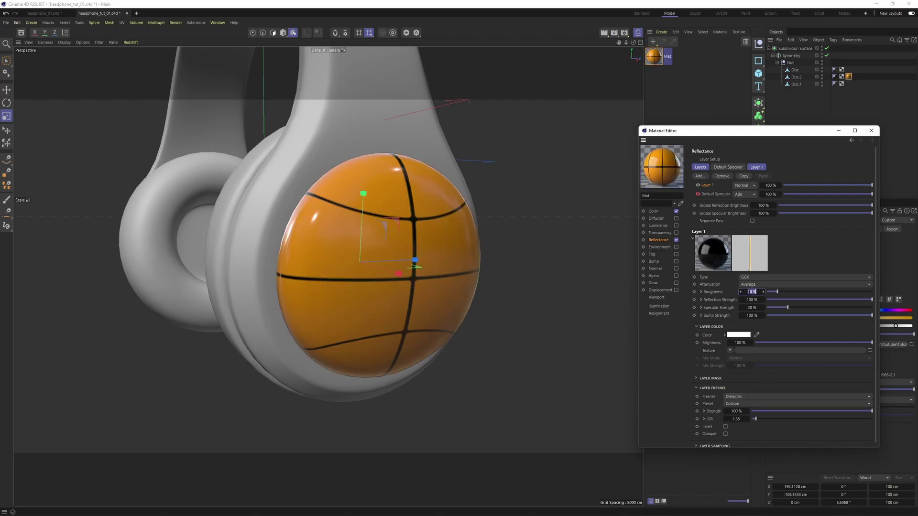
text(20)
key(Return)
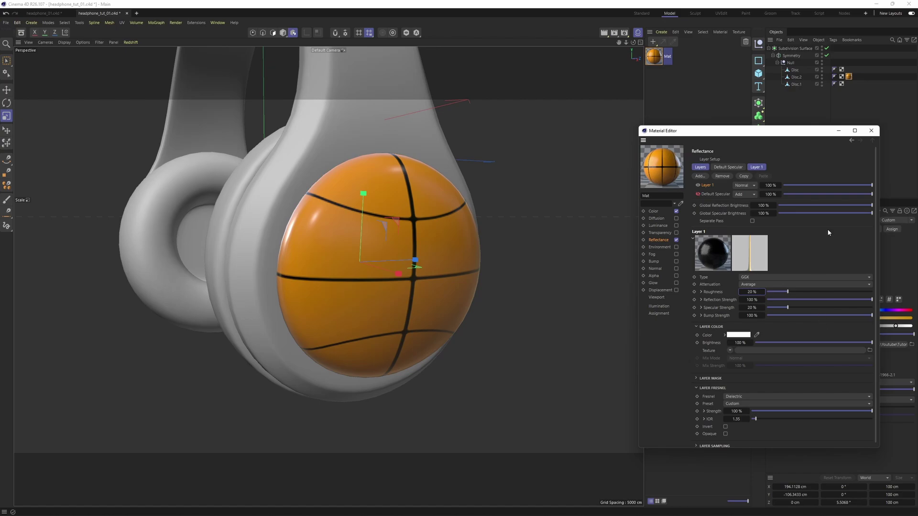
click(874, 130)
alt+drag(459, 205, 475, 177)
mouse_move(429, 218)
alt+mouse_down()
mouse_move(461, 213)
mouse_move(420, 235)
mouse_move(445, 220)
alt+mouse_up()
Step: Create a new material for the headband and open it for editing
click(667, 95)
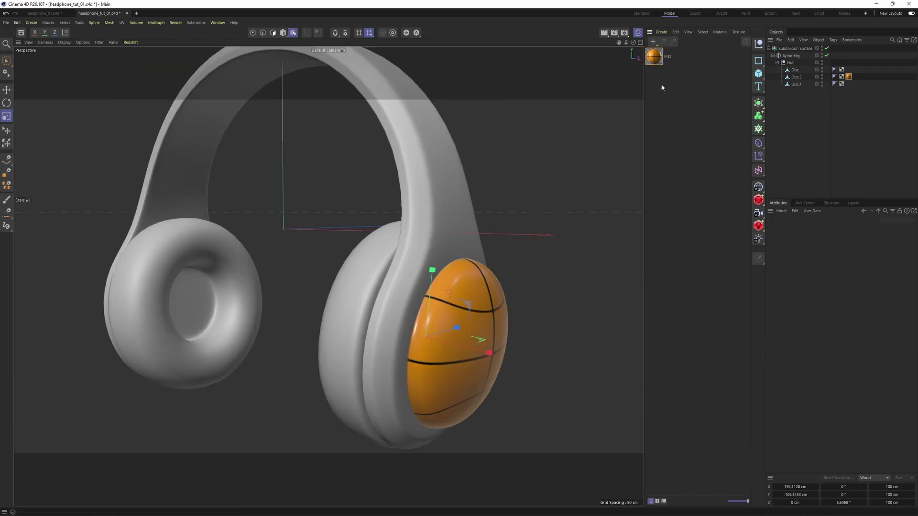
double_click(662, 88)
double_click(655, 56)
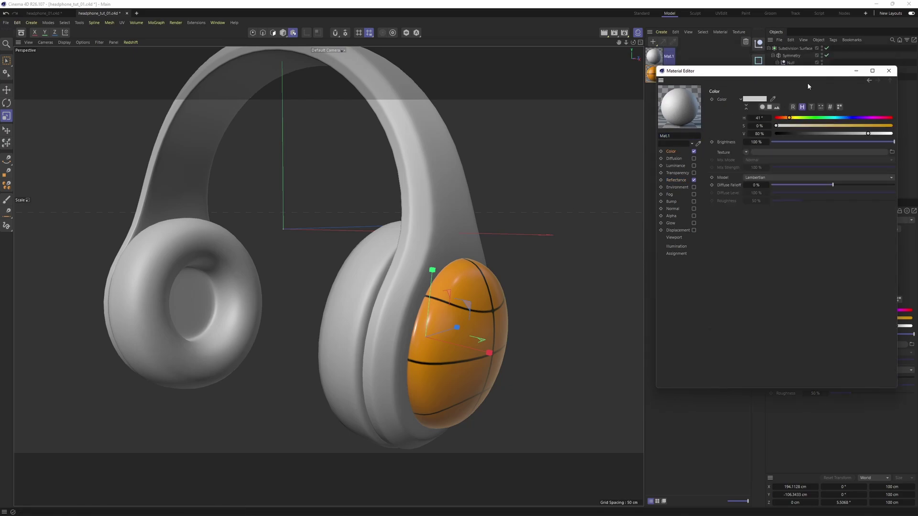
Step: Set the right view's reference image transparency to 0% and sample the headband's purple as the new material's colour
middle_click(389, 257)
middle_click(287, 324)
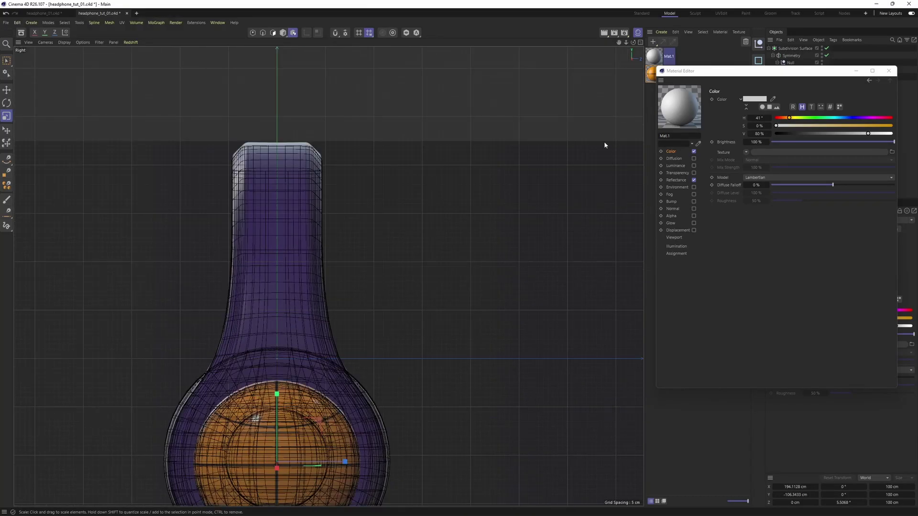
drag(786, 70, 577, 85)
key(shift+v)
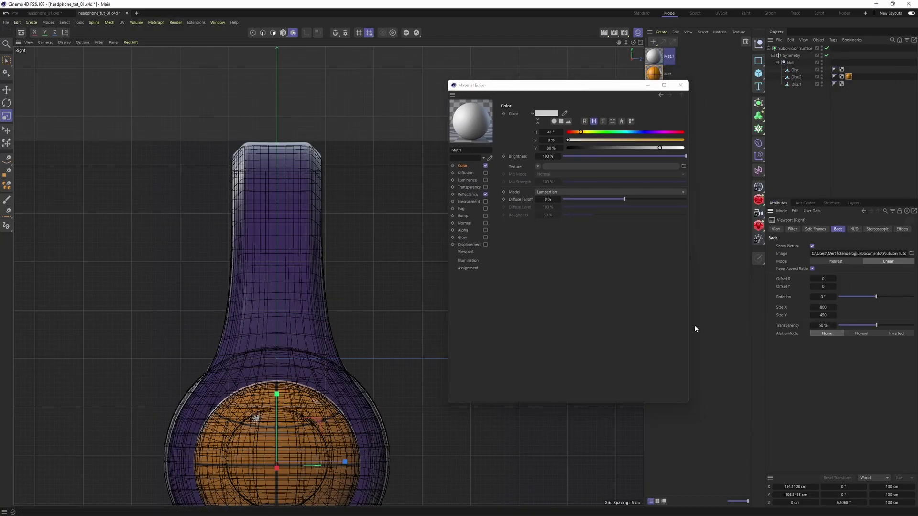
drag(871, 329, 840, 329)
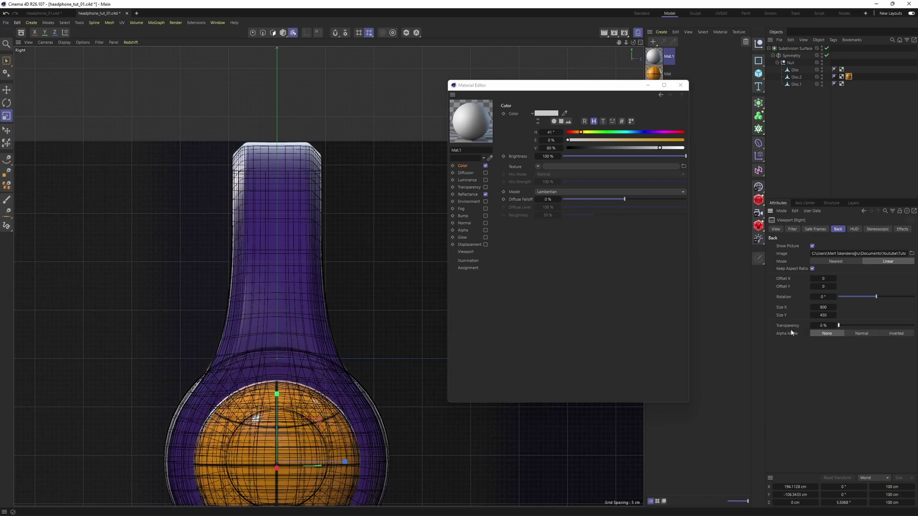
scroll(303, 231, up, 3)
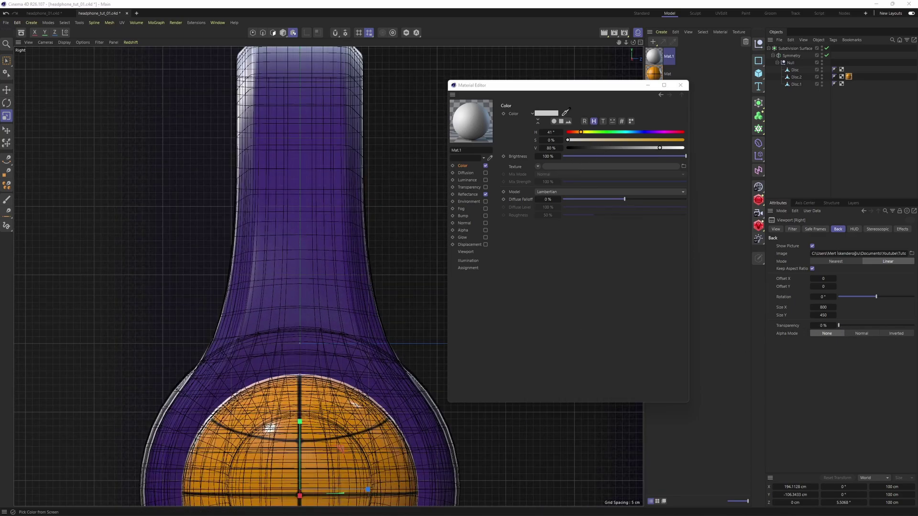
click(308, 227)
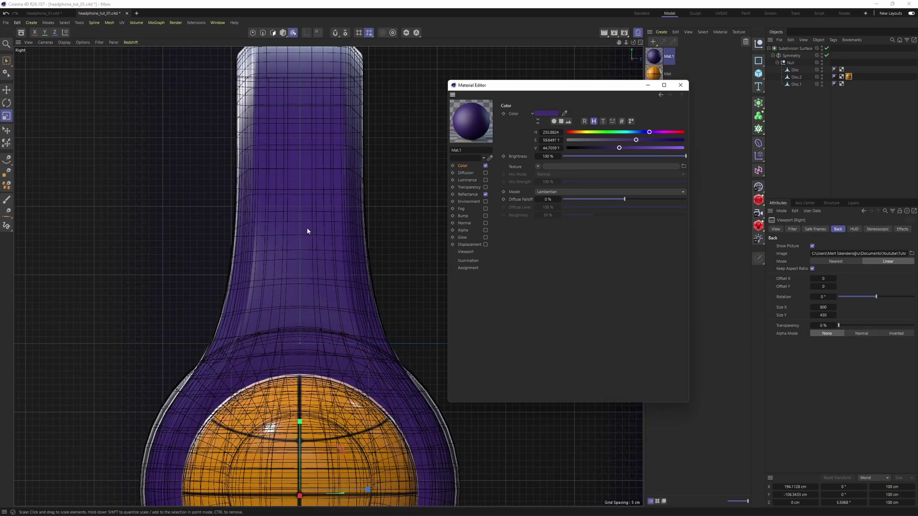
Step: Return to the perspective view and apply the purple material Mat.1 to the headband object Disc
middle_click(339, 160)
middle_click(318, 144)
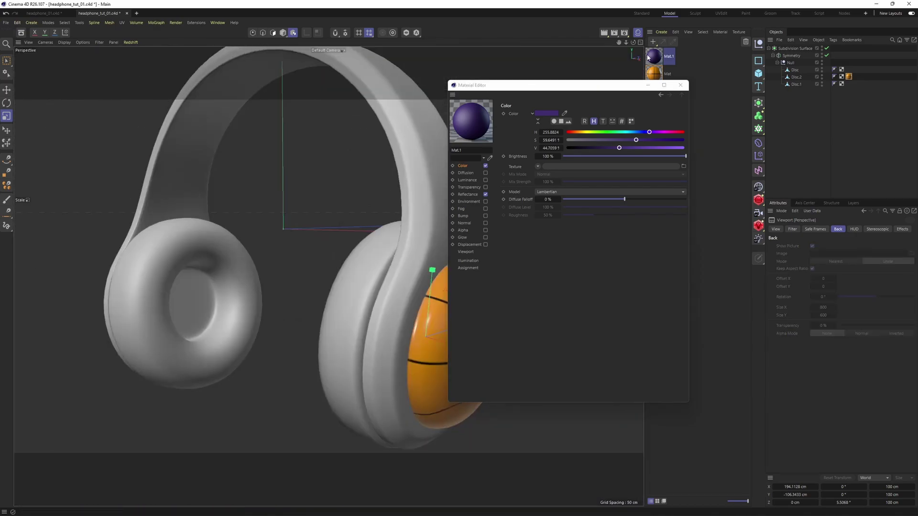
drag(796, 70, 795, 70)
alt+middle_drag(426, 191, 389, 207)
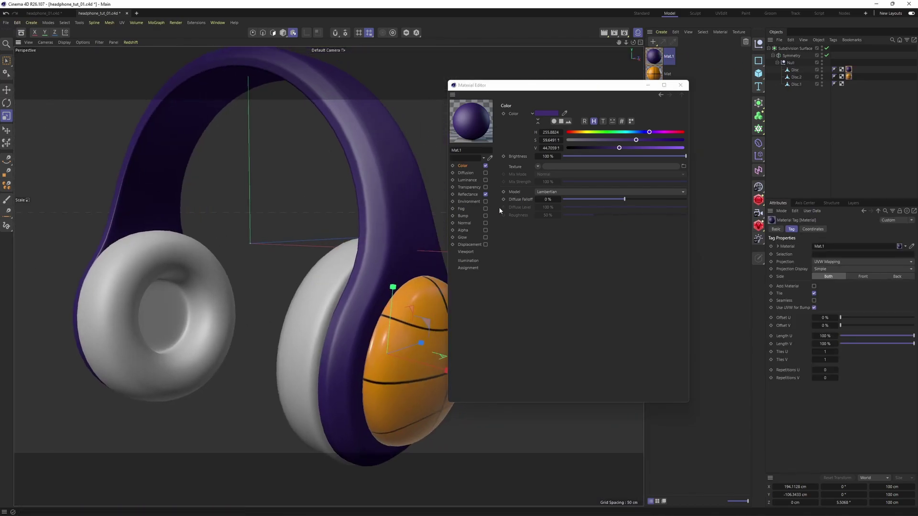
Step: Disable the purple material's default specular and add a GGX reflectance layer with Dielectric Fresnel
click(468, 195)
click(507, 140)
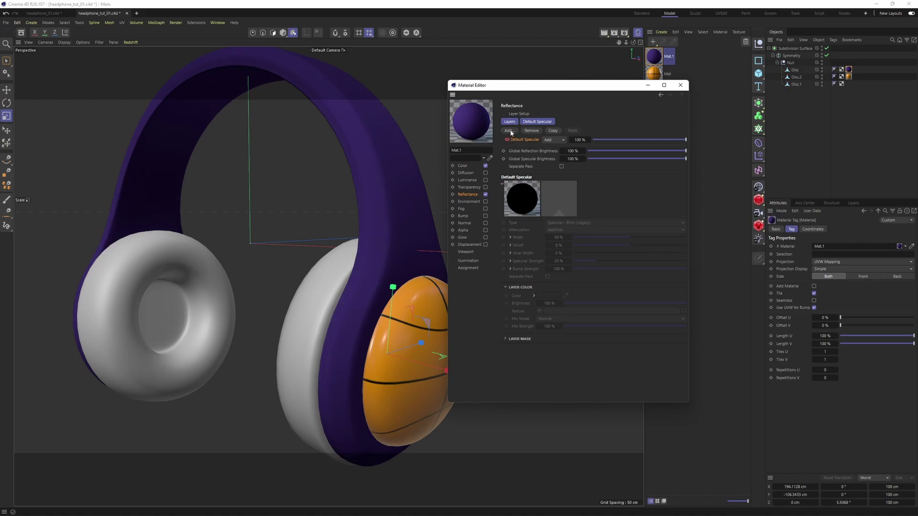
click(509, 130)
click(531, 152)
click(550, 351)
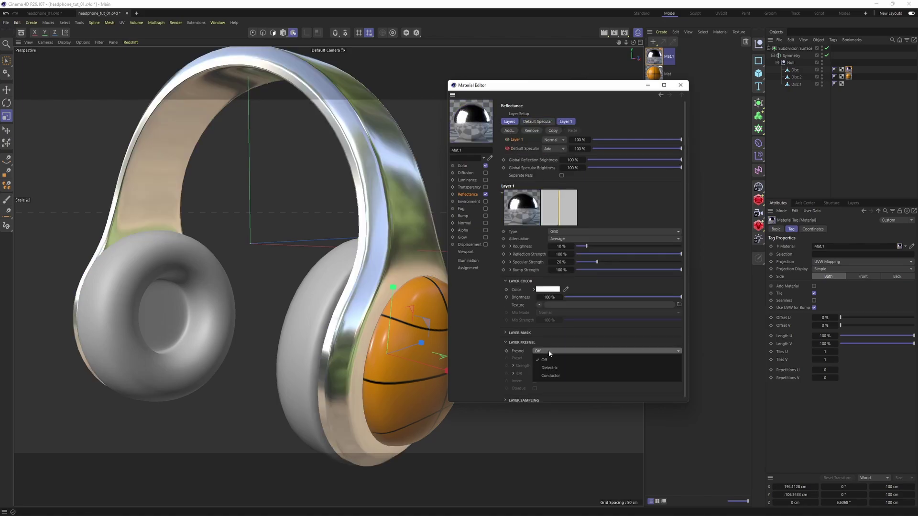
click(550, 360)
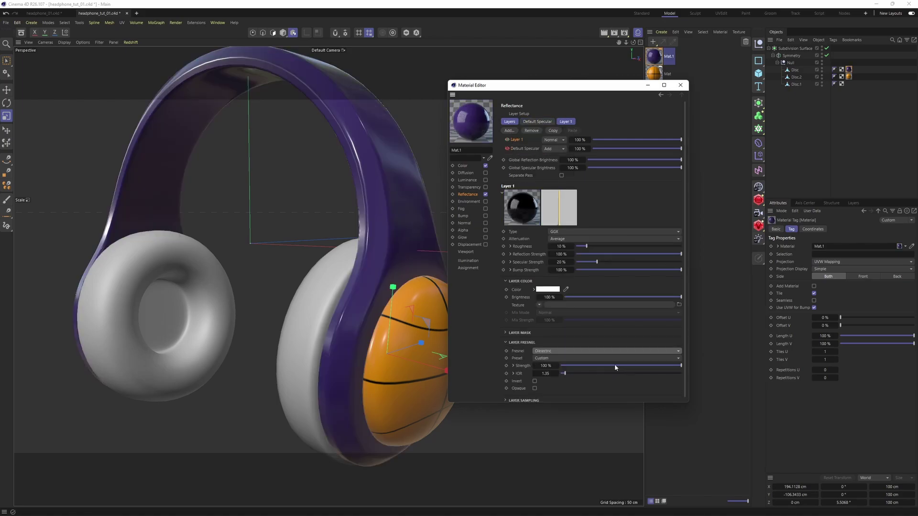
Step: Set the roughness of the purple material's GGX layer to 35% and close the material settings
click(560, 246)
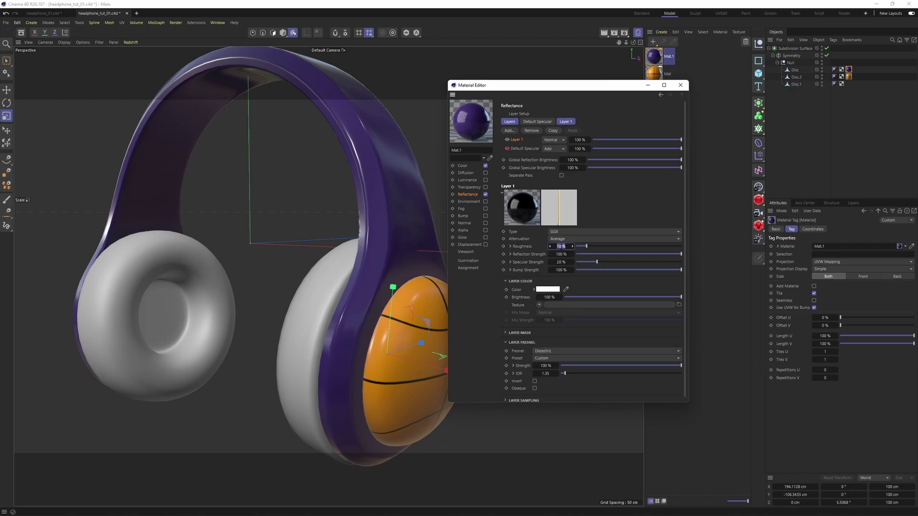
key(Return)
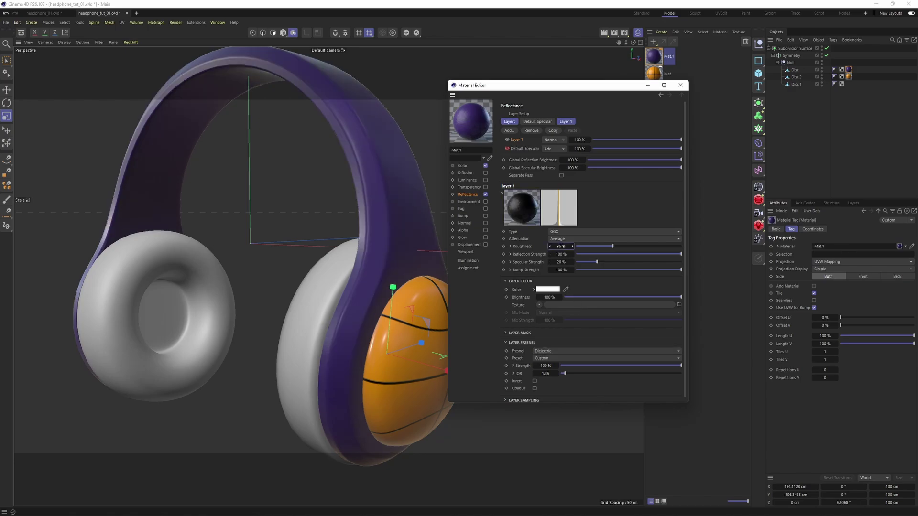
alt+drag(355, 208, 292, 217)
alt+drag(350, 235, 360, 224)
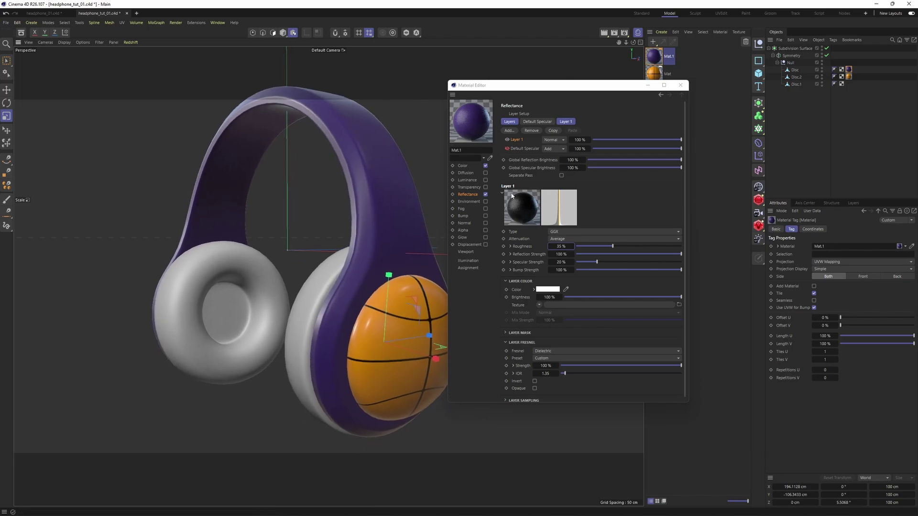
click(681, 85)
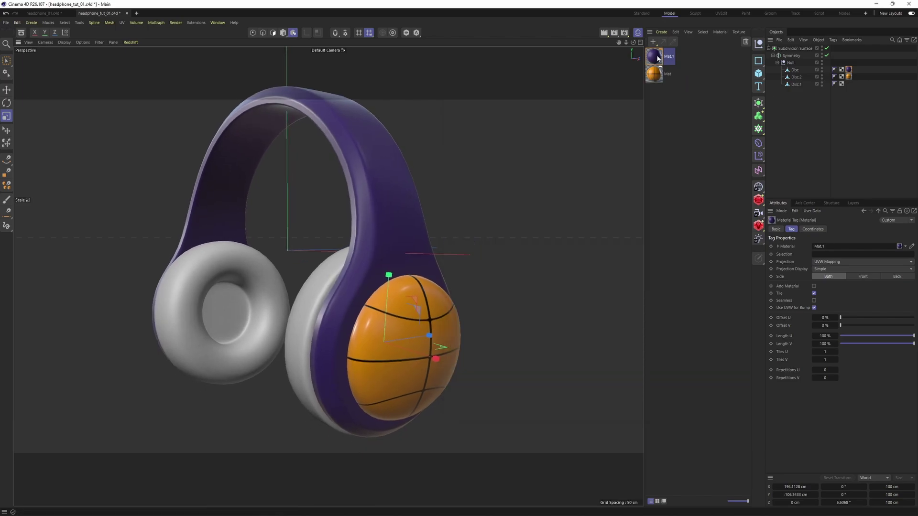
Step: Duplicate the purple material Mat.1 and open the copy for editing
drag(657, 58, 657, 83)
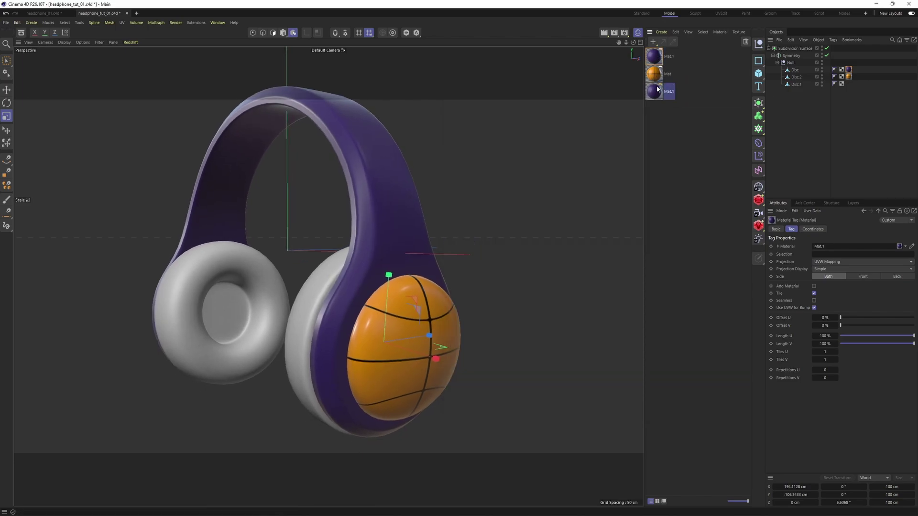
double_click(657, 89)
Step: Set the transparency of the front view's reference image to 0%
middle_click(542, 234)
middle_click(481, 299)
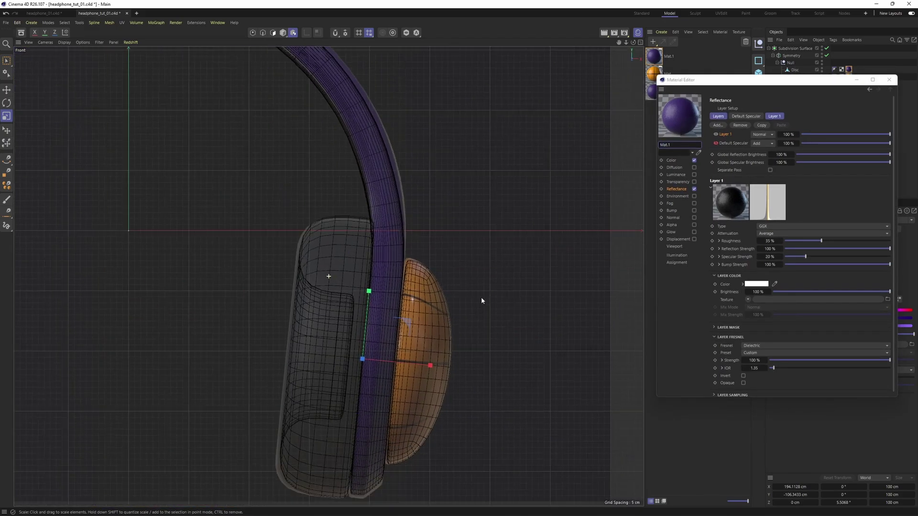
scroll(474, 309, up, 1)
drag(715, 85, 551, 92)
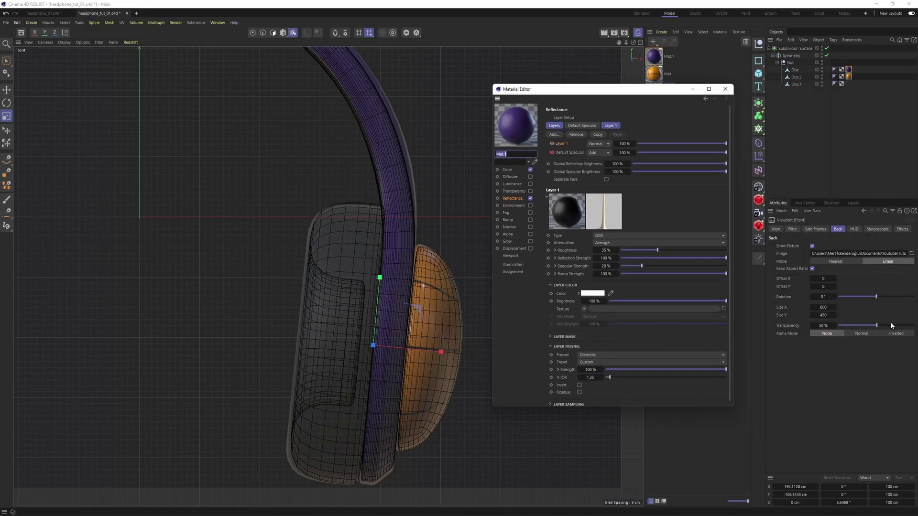
drag(876, 325, 835, 324)
Step: Sample the ear cushion's dark grey from the reference image as the duplicated material's colour, and return to the perspective view
scroll(348, 263, up, 4)
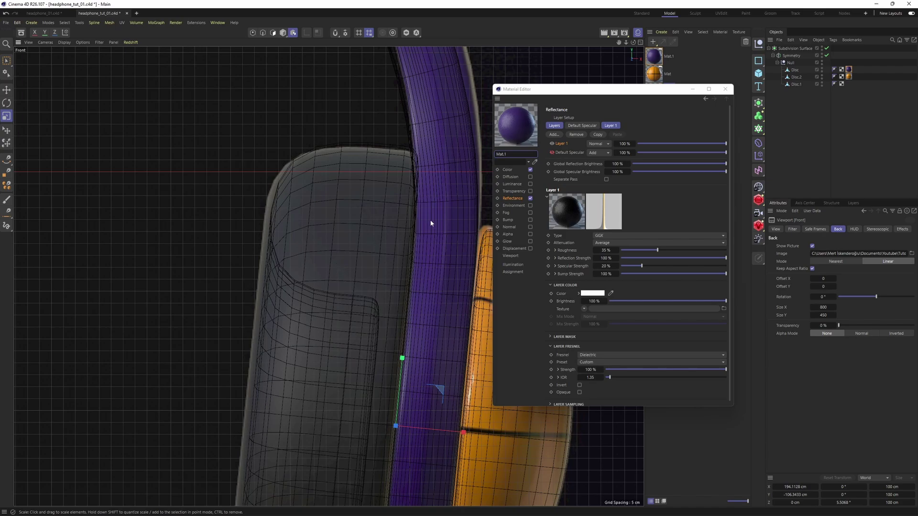
click(508, 170)
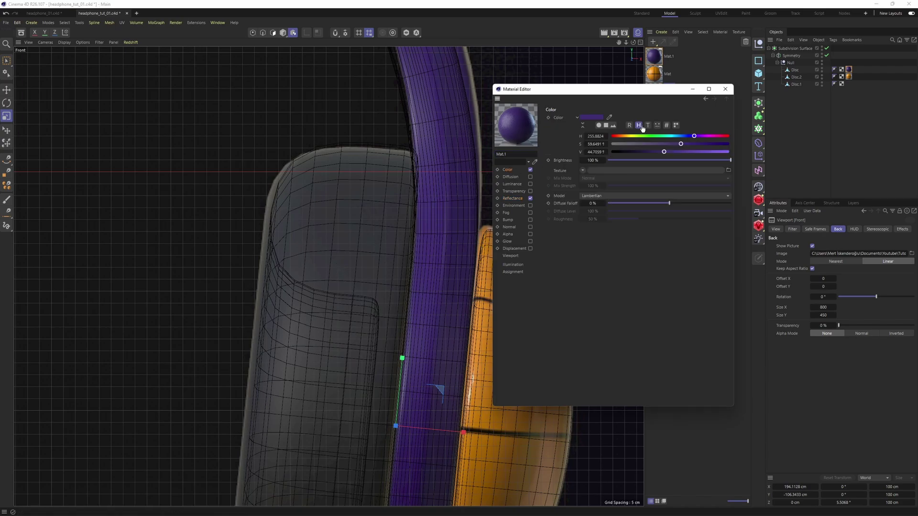
click(609, 117)
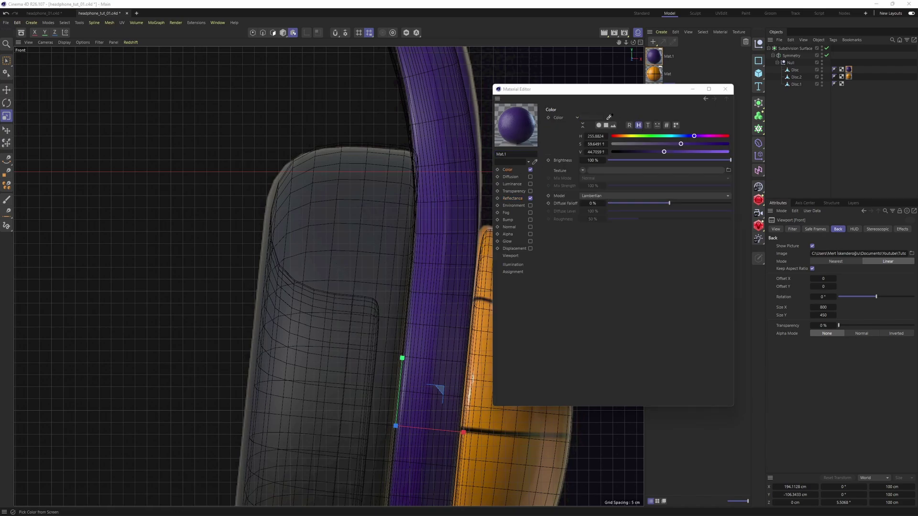
click(376, 209)
middle_click(297, 188)
middle_click(297, 188)
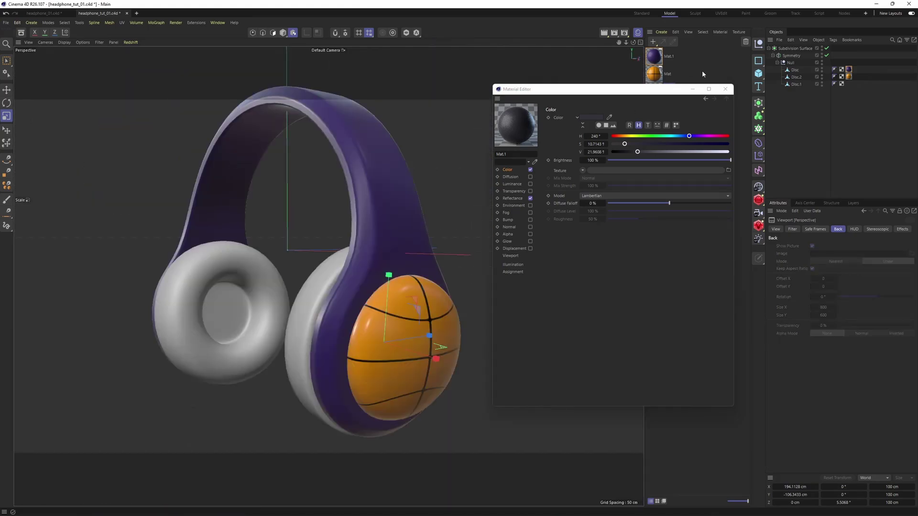
Step: Apply the dark grey material to the ear cushions and set its GGX layer's roughness to 60%
drag(674, 91, 796, 85)
alt+drag(328, 274, 279, 266)
click(461, 246)
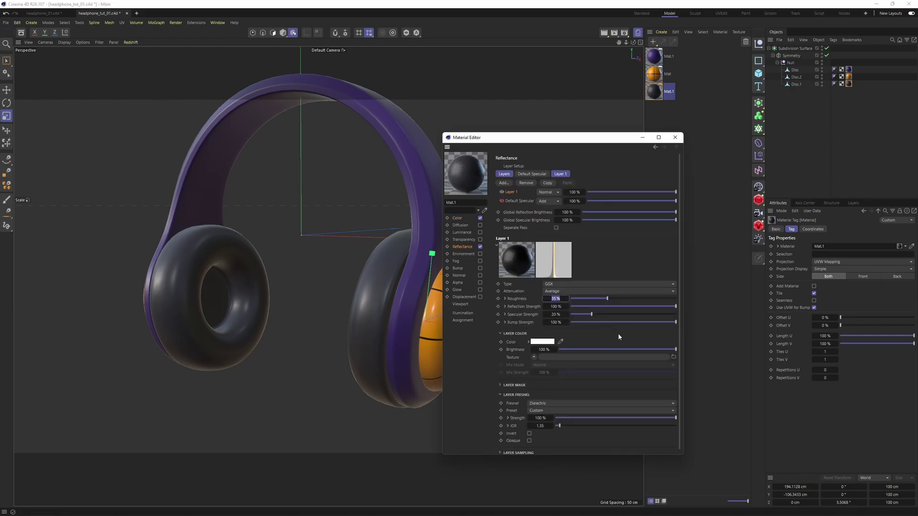
text(60)
key(Return)
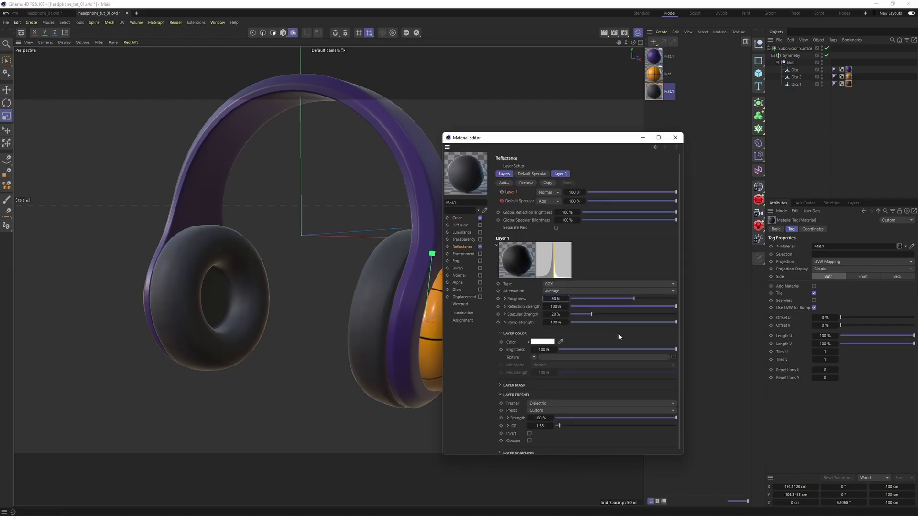
Step: Turn on SSAO in the perspective view and close the material settings
alt+drag(256, 291, 315, 258)
click(78, 43)
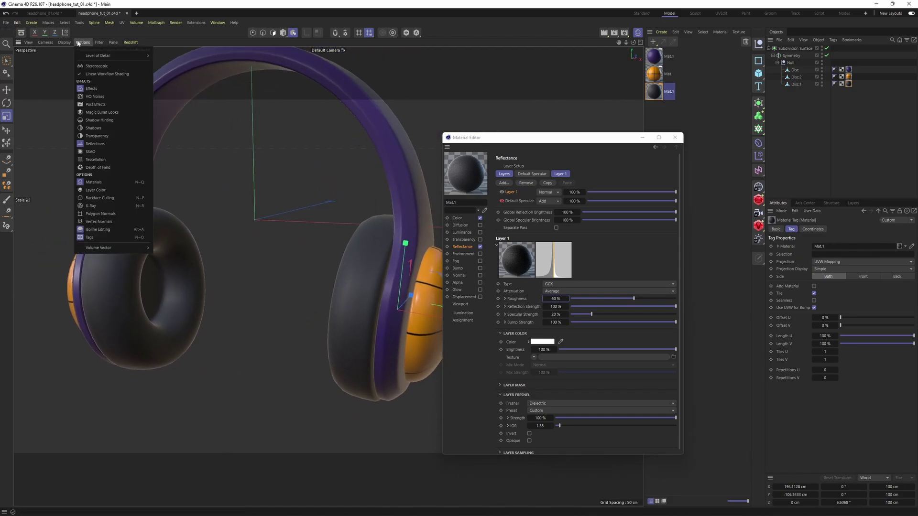
click(103, 156)
alt+drag(103, 156, 406, 297)
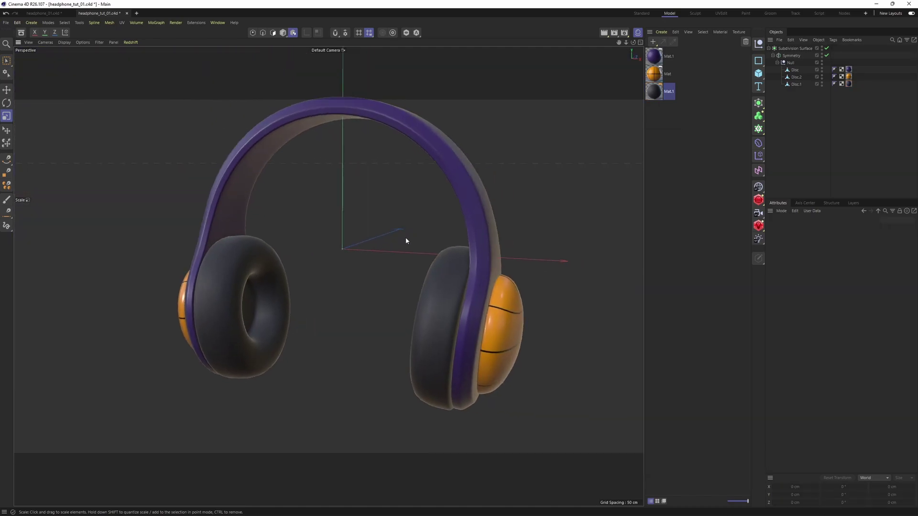
alt+drag(407, 240, 436, 234)
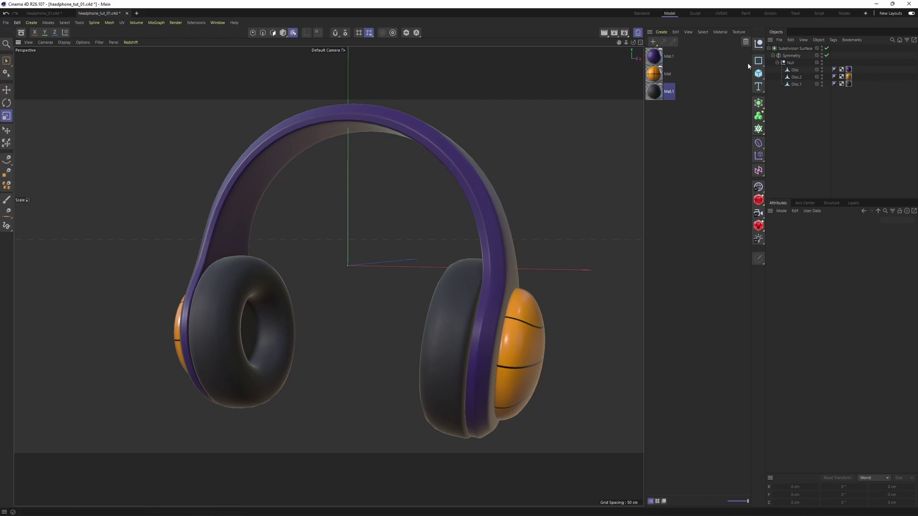
Step: Add a Background object to the scene and create a new material for it
click(760, 189)
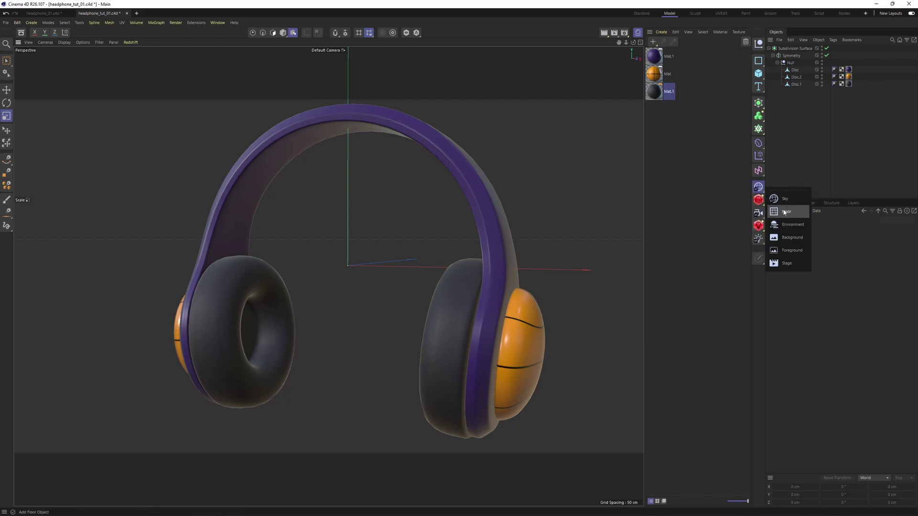
click(792, 237)
double_click(661, 129)
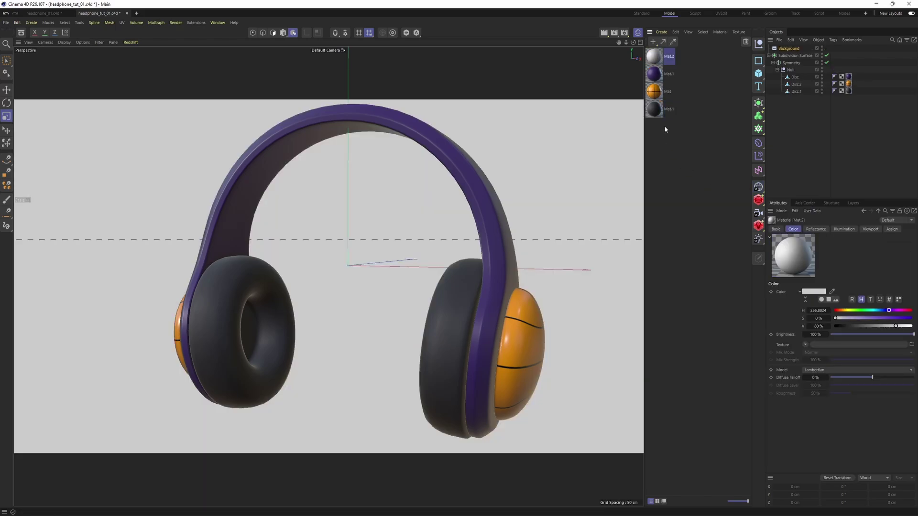
Step: Disable the new material's colour and reflectance channels and enable its luminance channel
double_click(664, 57)
click(700, 158)
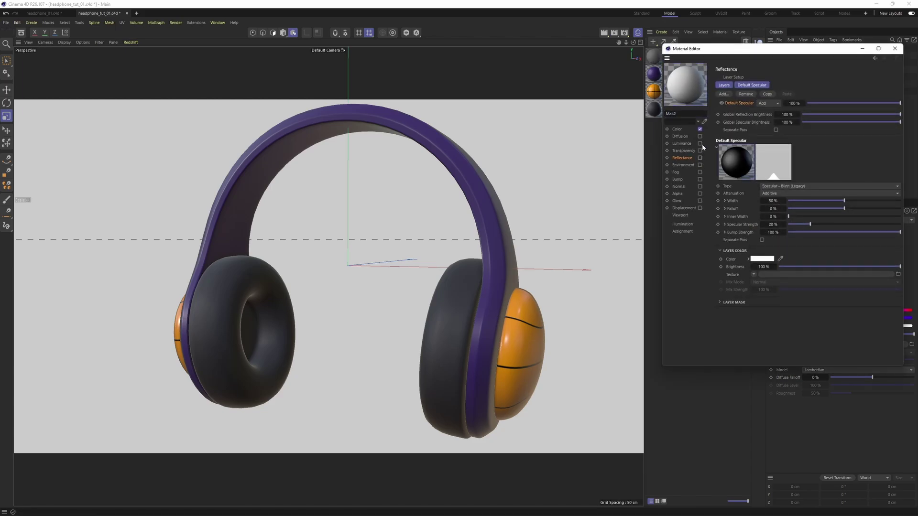
click(700, 129)
click(700, 144)
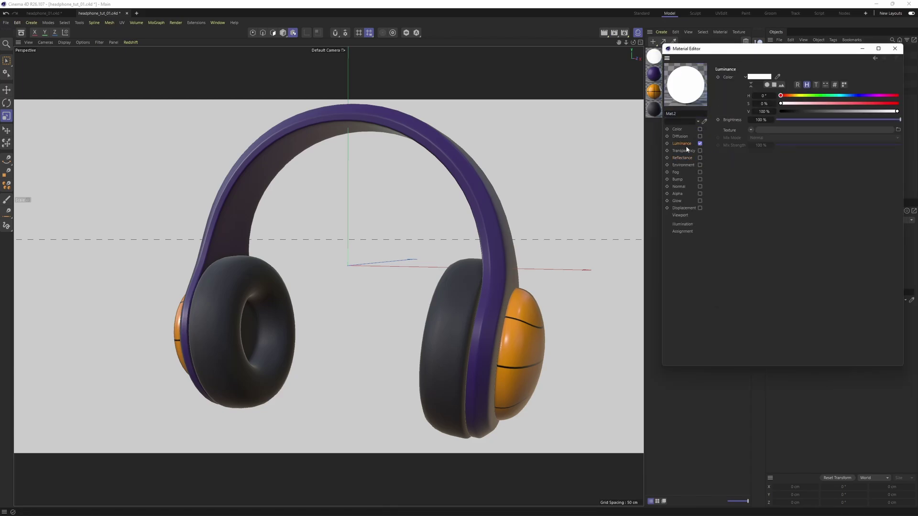
Step: Use a Gradient shader as the luminance texture and invert the gradient
click(751, 129)
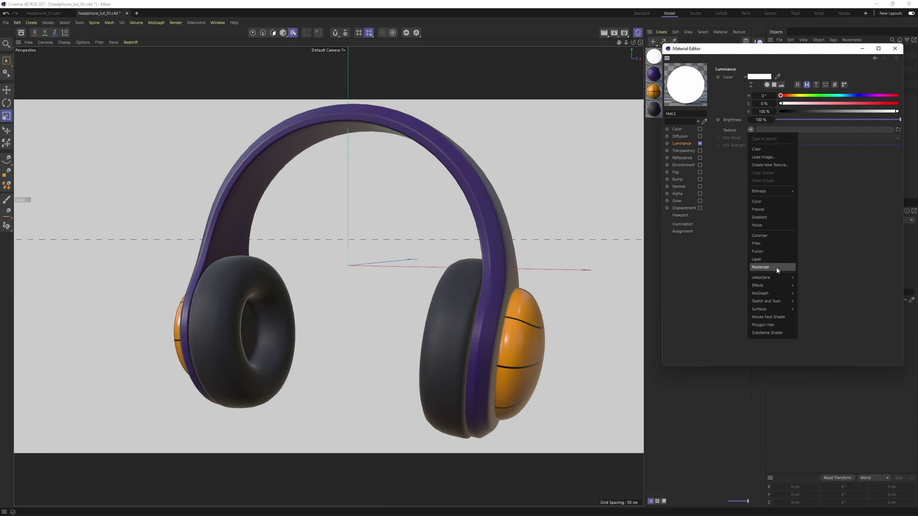
click(760, 217)
click(761, 150)
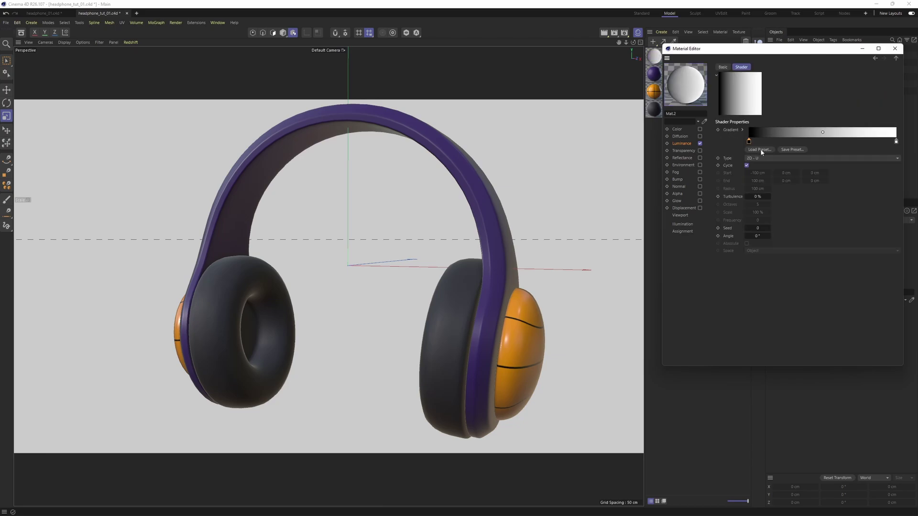
right_click(748, 143)
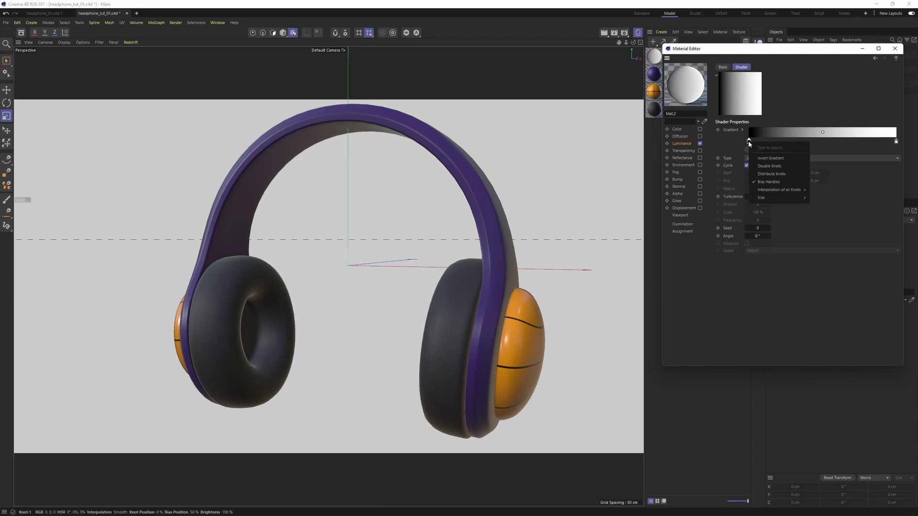
click(780, 158)
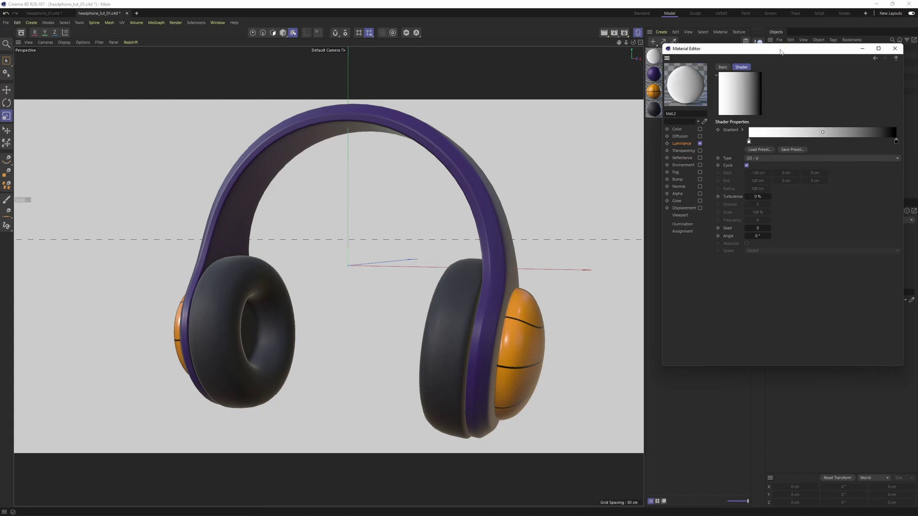
Step: Apply the gradient material to the Background object, keeping its shader settings open beside the model
drag(780, 51, 638, 158)
drag(789, 51, 789, 51)
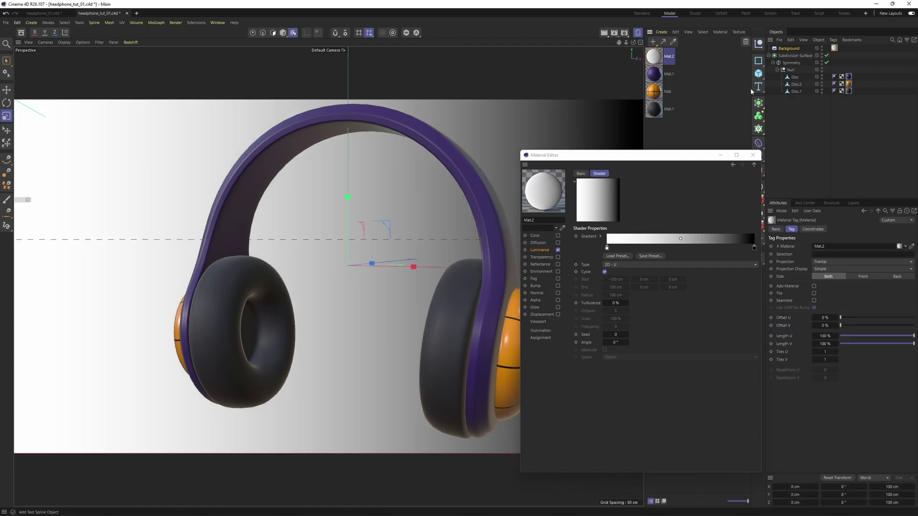
drag(622, 154, 745, 112)
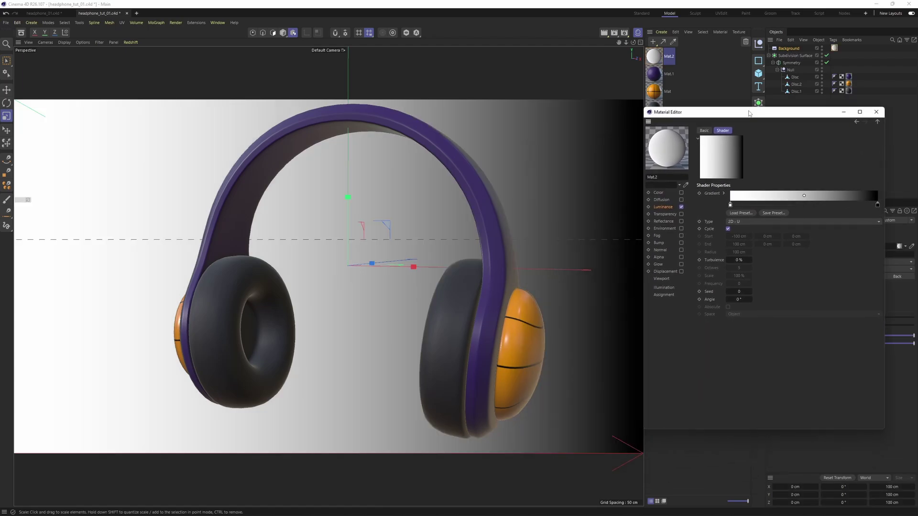
Step: Darken the gradient's first knot to a grey with a value of about 18%
double_click(730, 205)
mouse_move(718, 236)
mouse_down()
mouse_move(743, 238)
mouse_move(718, 242)
mouse_up()
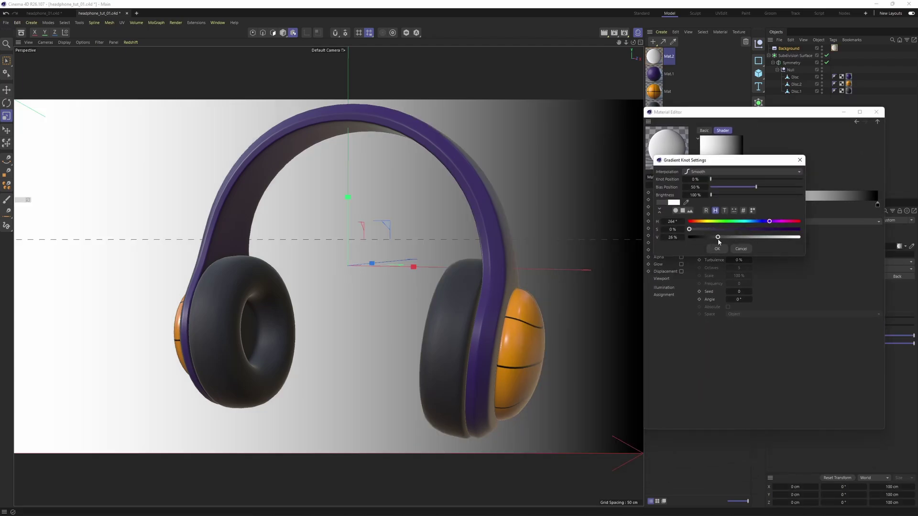
click(717, 249)
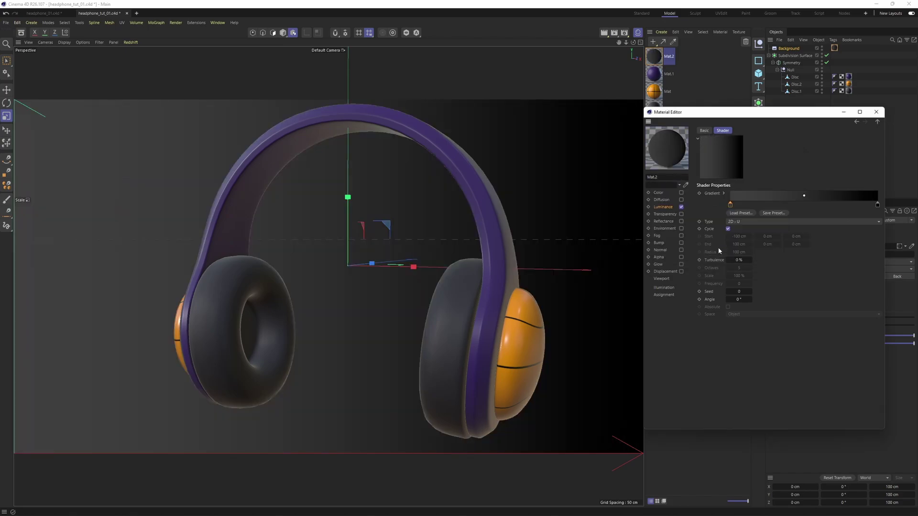
double_click(730, 205)
drag(718, 237, 707, 239)
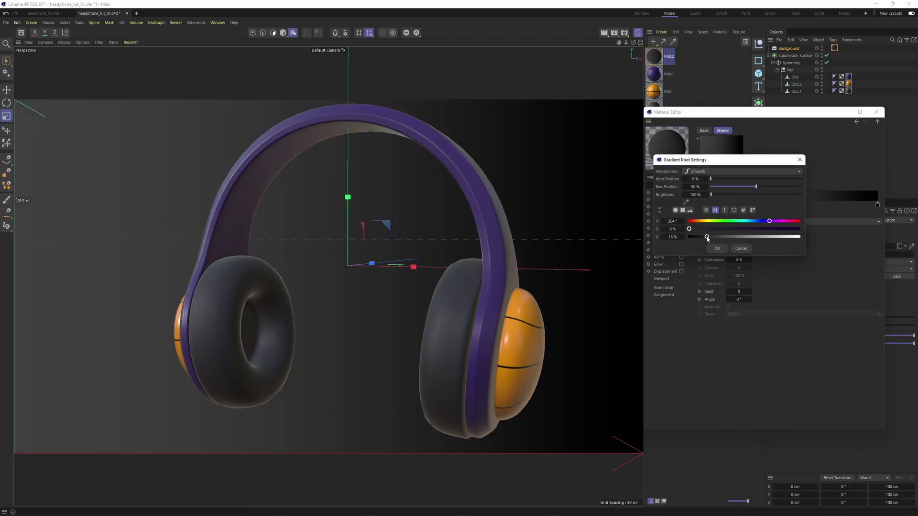
click(717, 249)
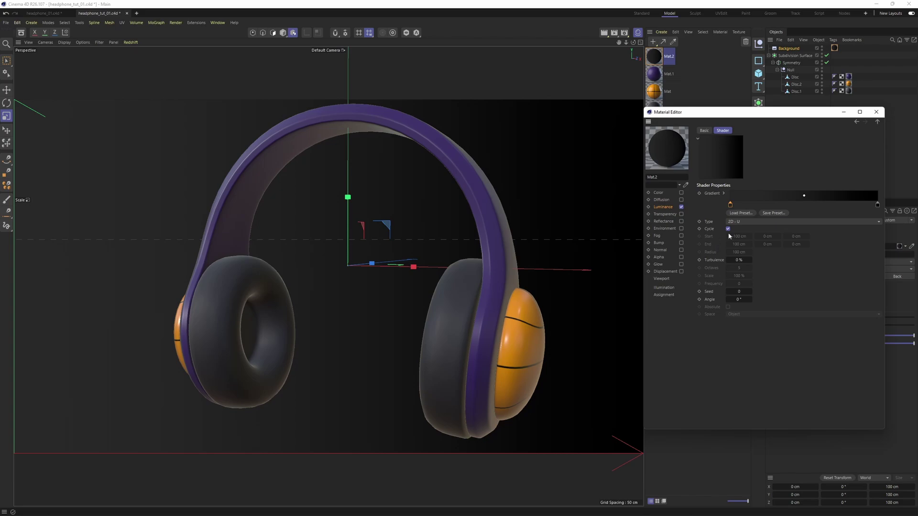
Step: Lighten the gradient's black end knot to a very dark grey and close the material settings
double_click(878, 205)
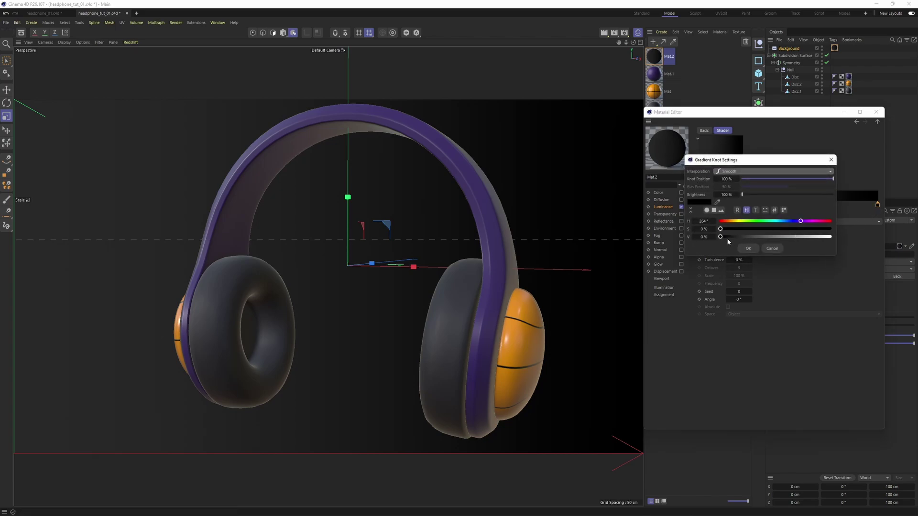
click(746, 248)
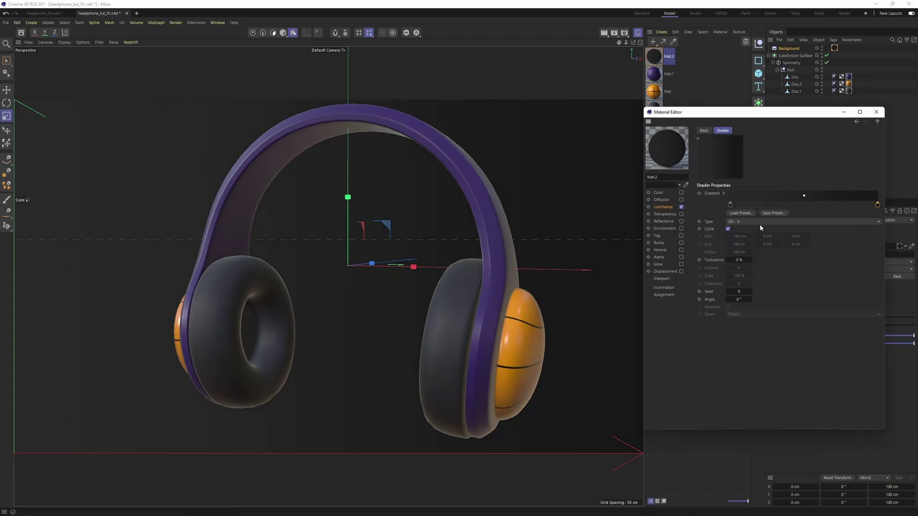
click(877, 112)
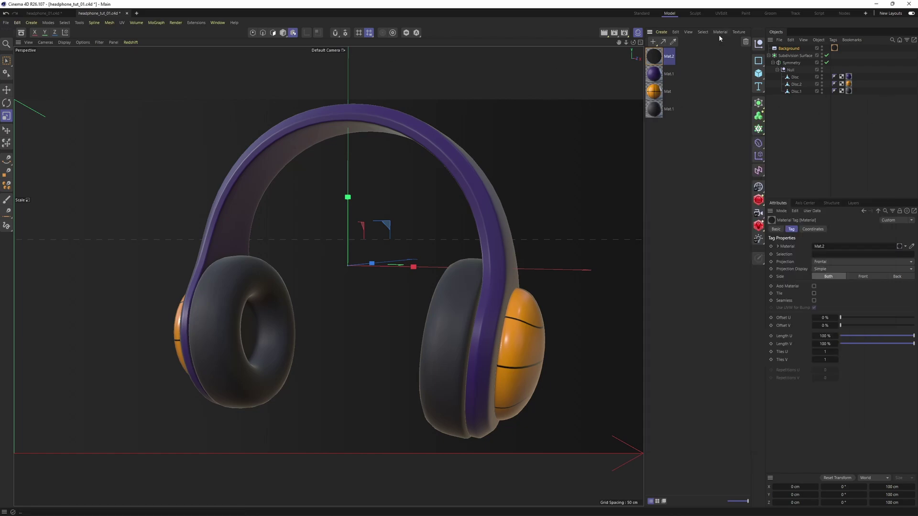
Step: Hide the material list and filter the viewport to show geometry only
click(637, 32)
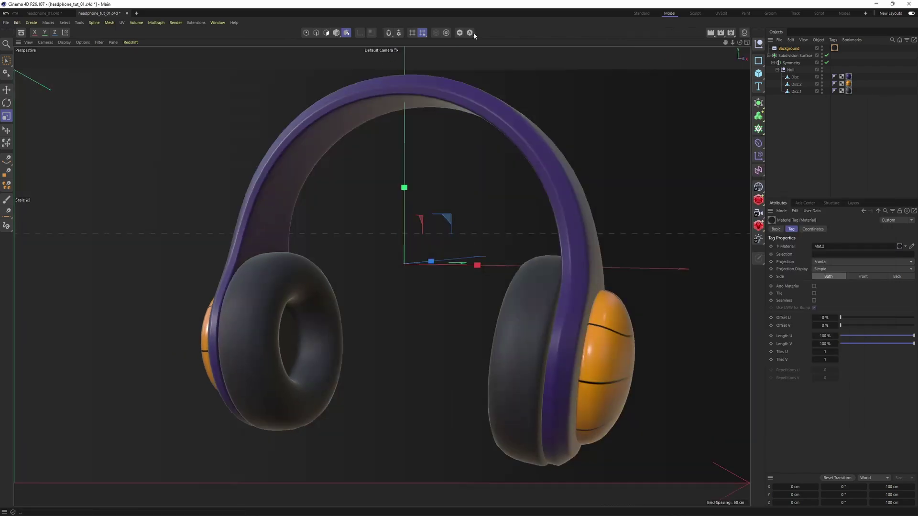
click(127, 42)
click(126, 43)
click(113, 42)
mouse_move(99, 42)
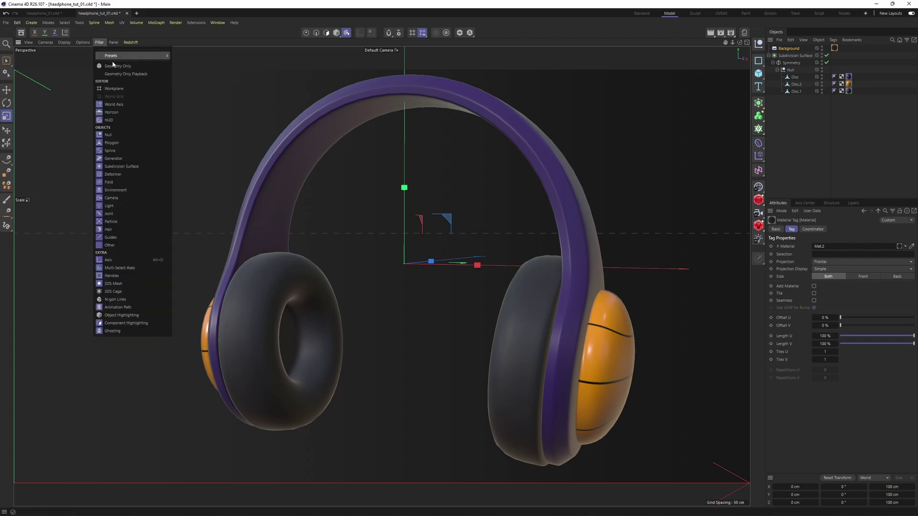
click(115, 68)
alt+drag(471, 251, 433, 225)
Step: Set the perspective view's projection to Parallel
click(46, 42)
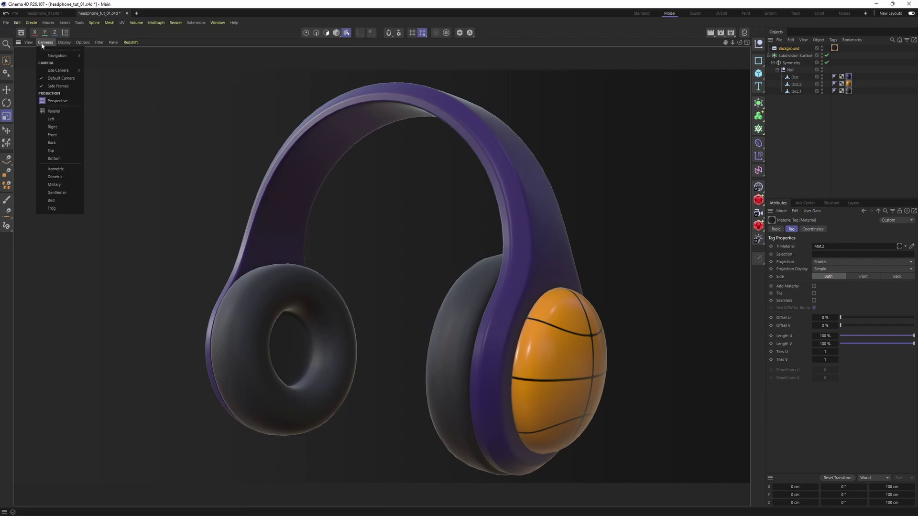
click(55, 113)
alt+drag(371, 221, 529, 280)
scroll(405, 243, up, 3)
Step: Show the front view, then select the headband with subdivision off for point editing
key(F4)
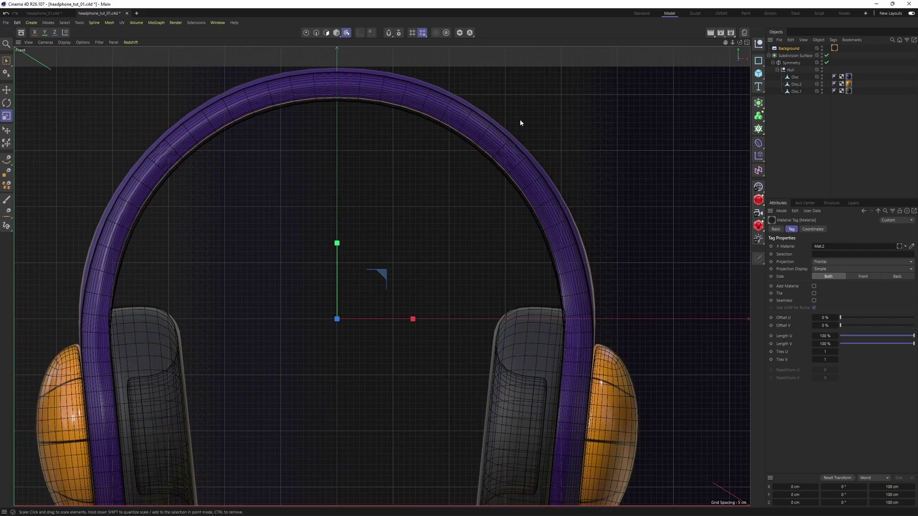
click(795, 77)
key(q)
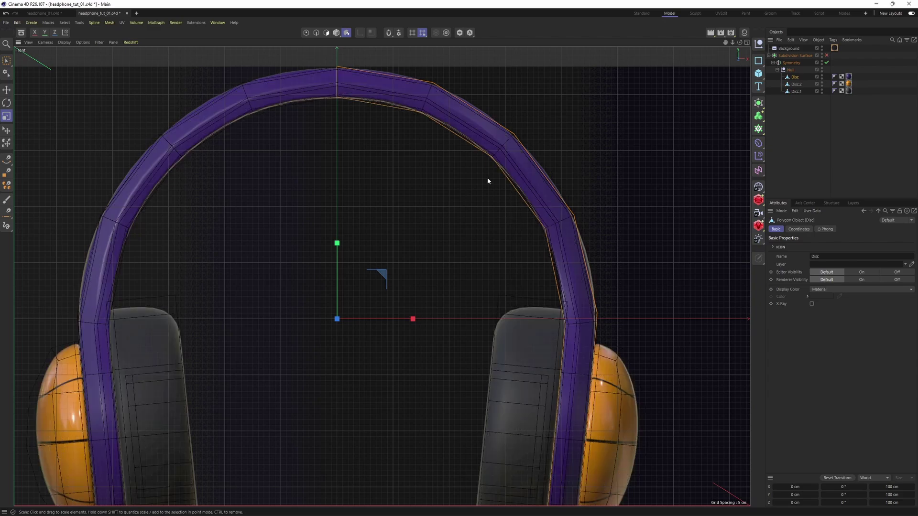
alt+middle_drag(357, 75, 353, 97)
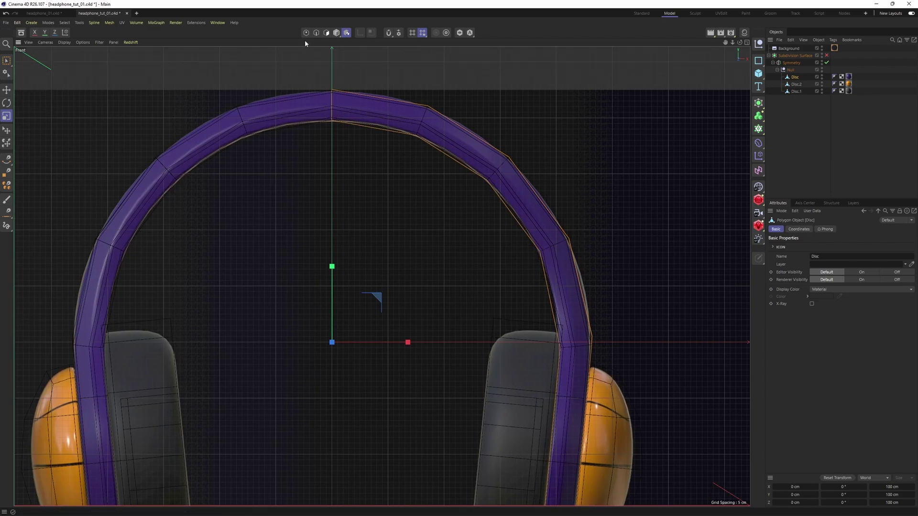
click(306, 32)
key(0)
Step: Move the headband's first ring of points beside the top centre to follow the reference curve, with subdivision back on
drag(364, 82, 433, 144)
scroll(436, 100, up, 2)
scroll(437, 105, up, 4)
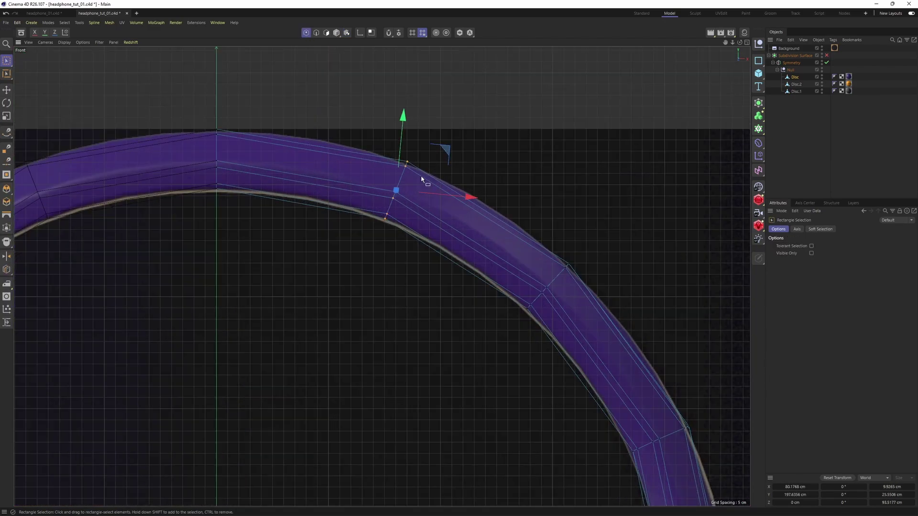
key(q)
key(q)
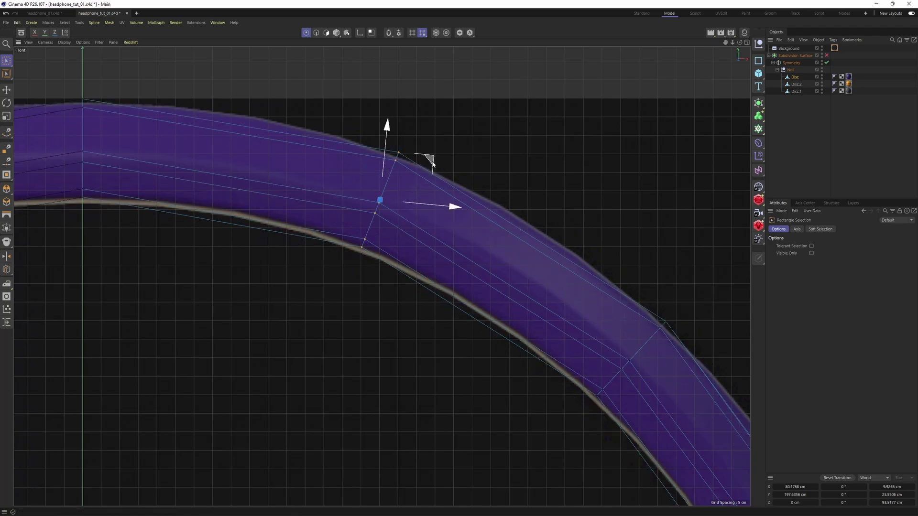
key(q)
drag(425, 175, 430, 161)
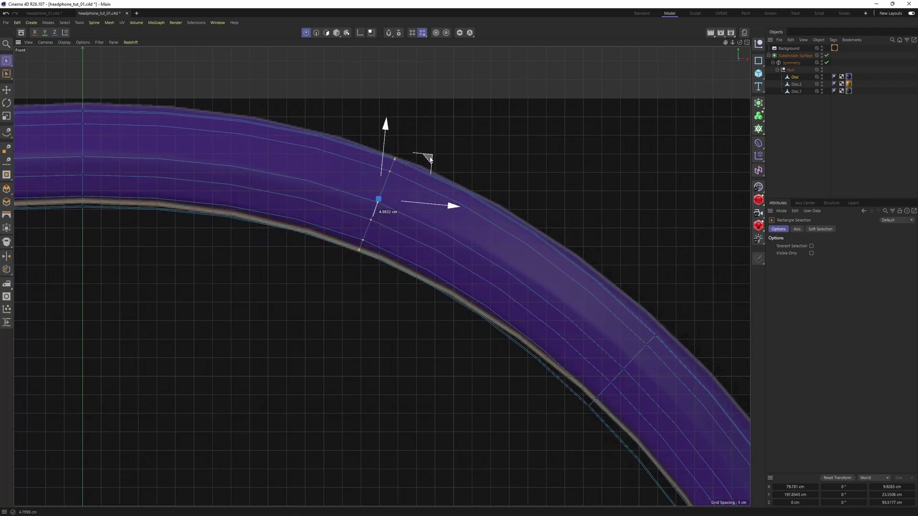
Step: Fit the next rings of points down the headband's side to the reference curve
alt+middle_drag(245, 127, 313, 133)
alt+middle_drag(620, 251, 440, 117)
drag(457, 189, 569, 292)
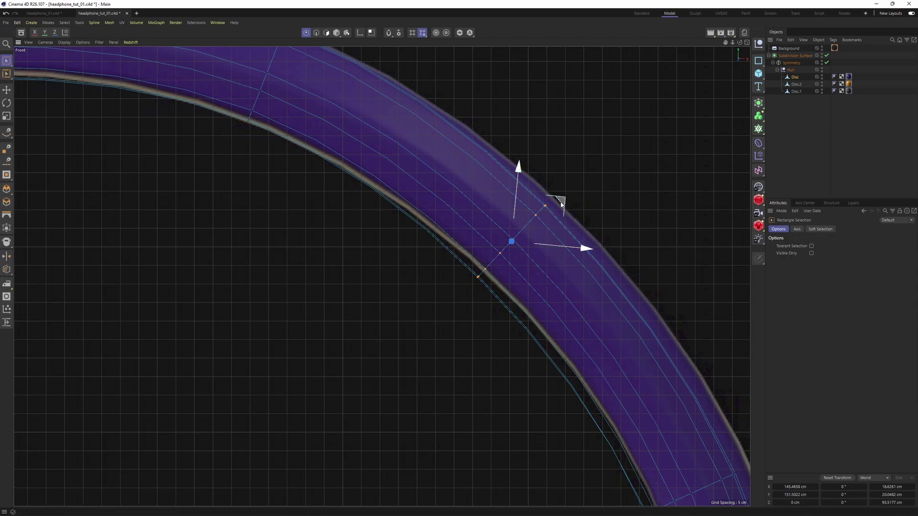
drag(562, 203, 570, 200)
alt+middle_drag(699, 344, 557, 201)
drag(488, 392, 622, 311)
scroll(617, 313, down, 3)
alt+middle_drag(551, 388, 532, 178)
drag(458, 247, 584, 294)
scroll(552, 287, down, 3)
Step: Fit the ear cushion's points to the reference in the front view and return to the perspective view
alt+middle_drag(553, 287, 553, 138)
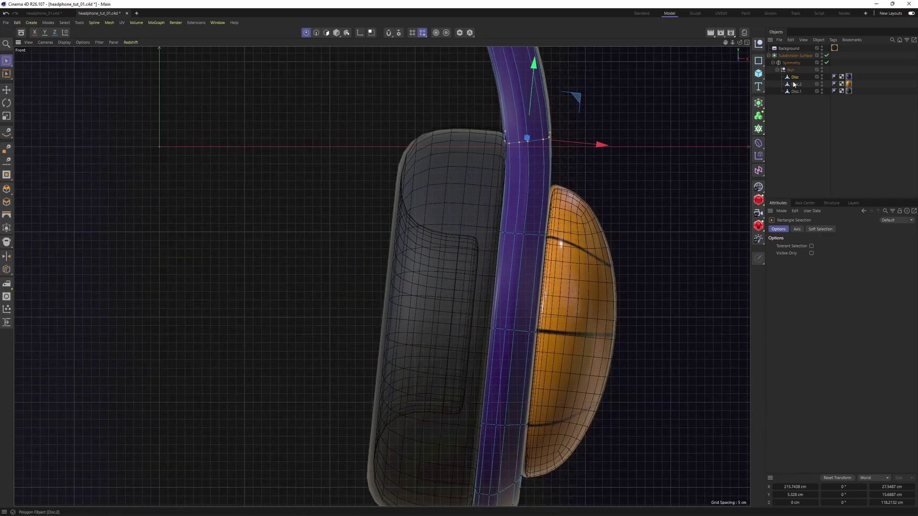
click(796, 84)
alt+middle_drag(635, 202, 570, 136)
click(796, 91)
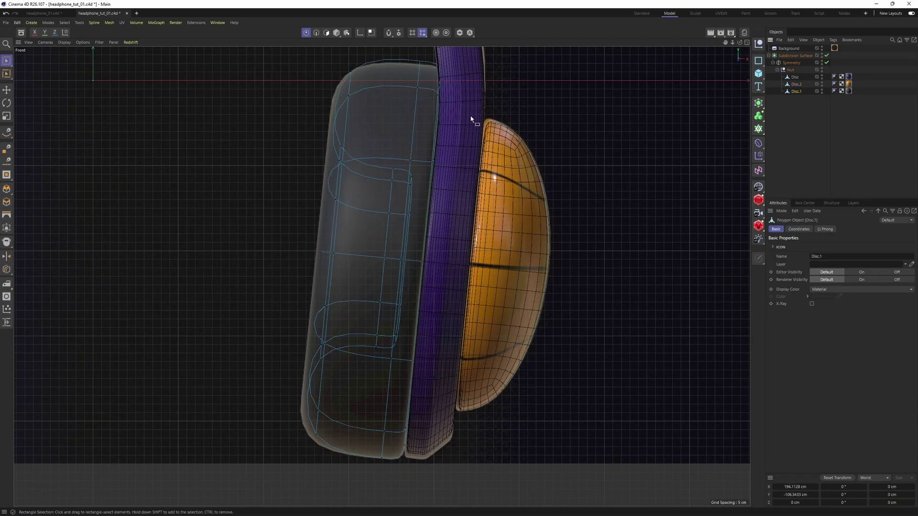
scroll(459, 143, down, 2)
drag(296, 77, 412, 225)
drag(255, 182, 377, 404)
drag(437, 232, 436, 231)
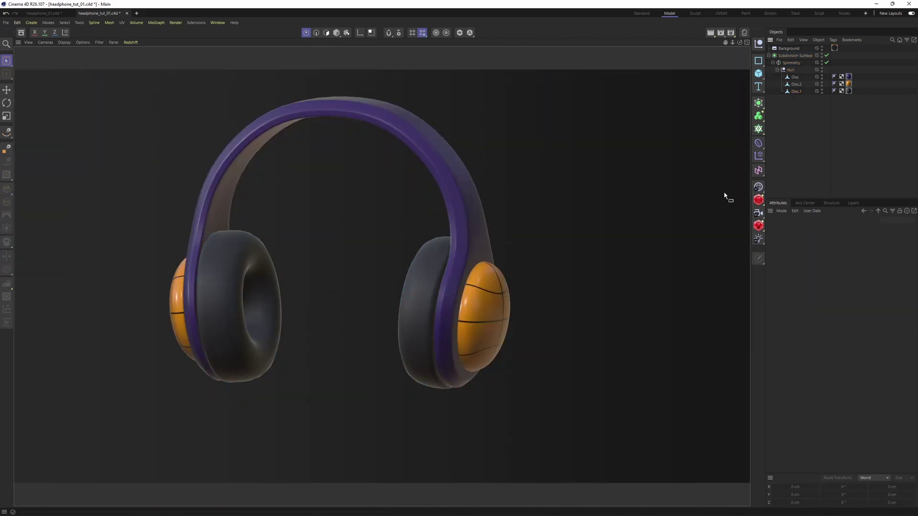
Step: Examine the finished headphones from several angles and distances in the enlarged viewport
alt+drag(724, 195, 345, 239)
scroll(346, 239, up, 4)
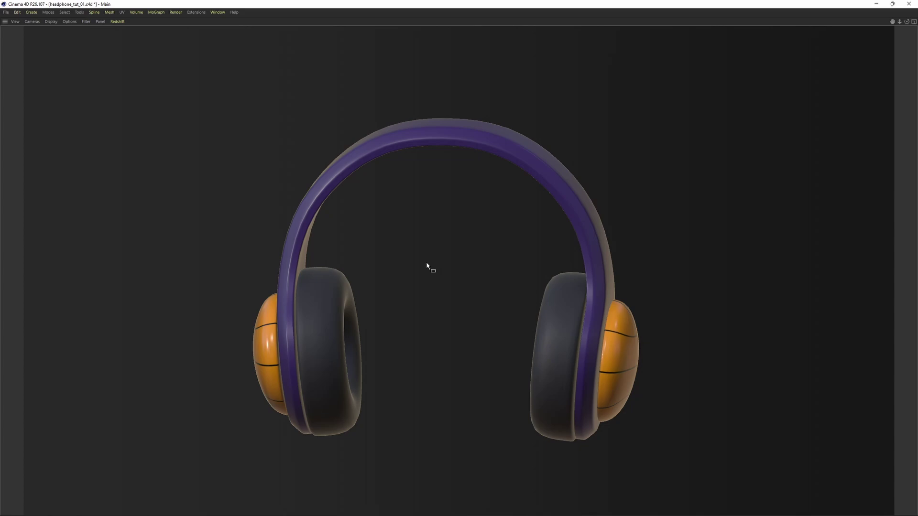
alt+drag(426, 266, 546, 300)
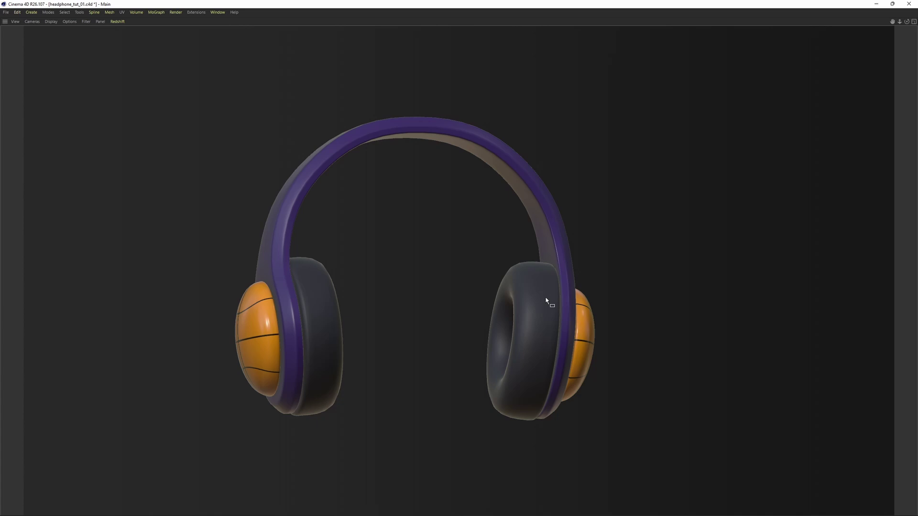
alt+drag(544, 278, 501, 275)
alt+right_drag(501, 275, 497, 294)
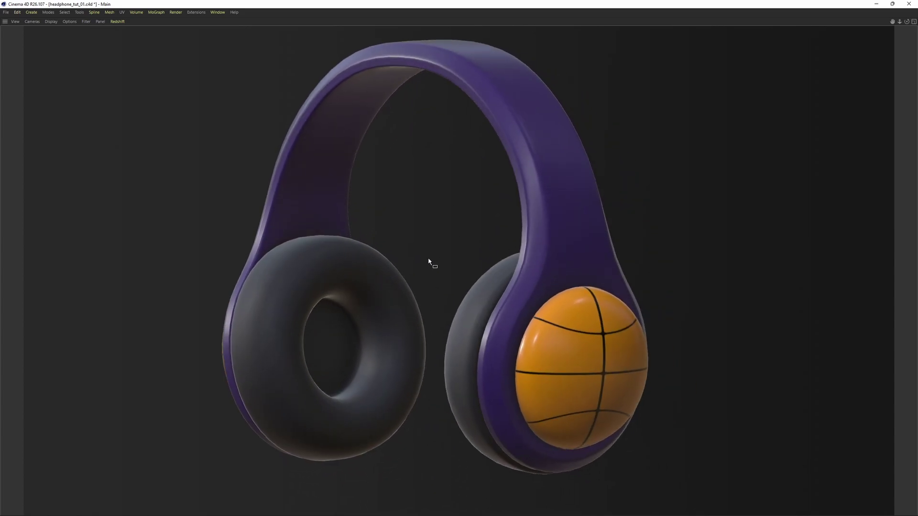
scroll(423, 264, down, 3)
scroll(553, 268, up, 3)
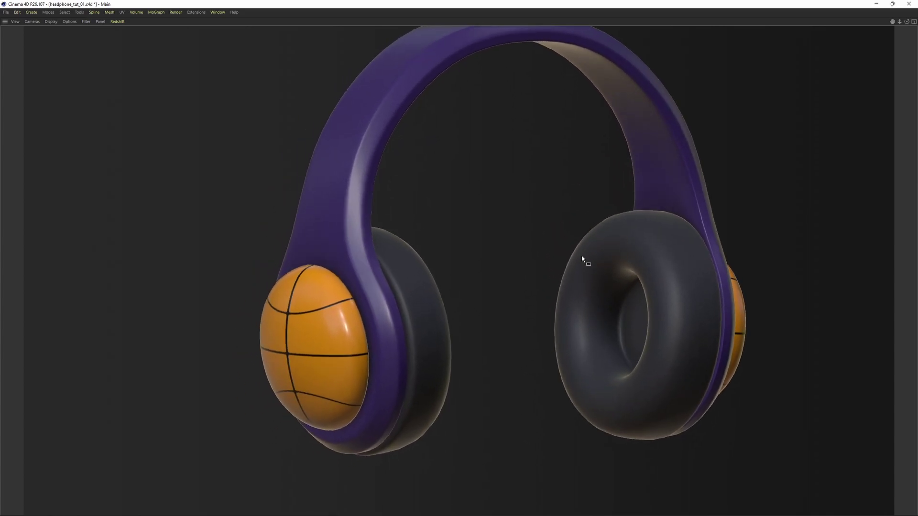